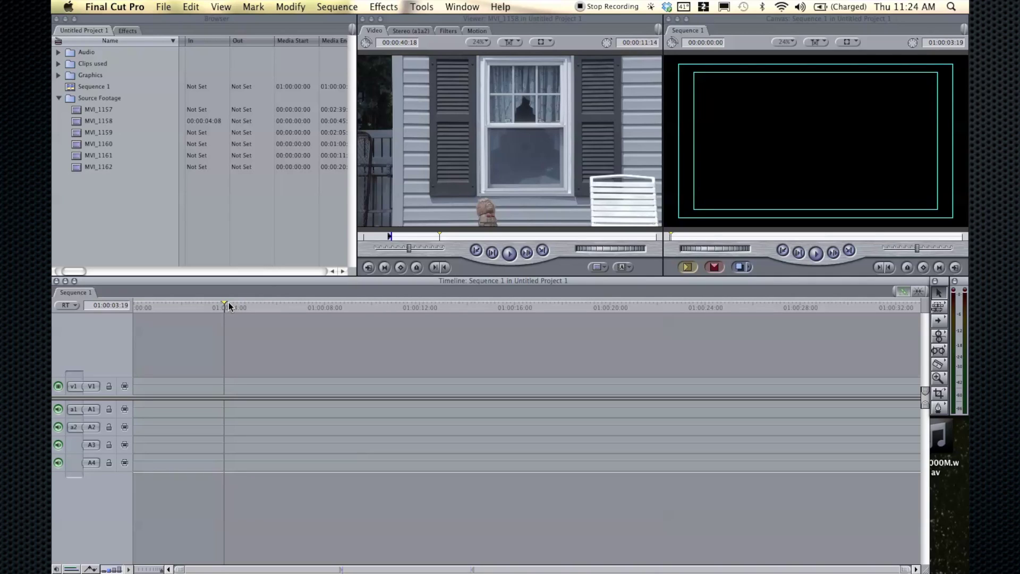
# Step: Place MVI_1157 at the start of Sequence 1 and trim its end to a 00:02:28:14 duration
pyautogui.moveTo(230, 307)
pyautogui.mouseDown()
pyautogui.moveTo(193, 304)
pyautogui.moveTo(237, 307)
pyautogui.mouseUp()
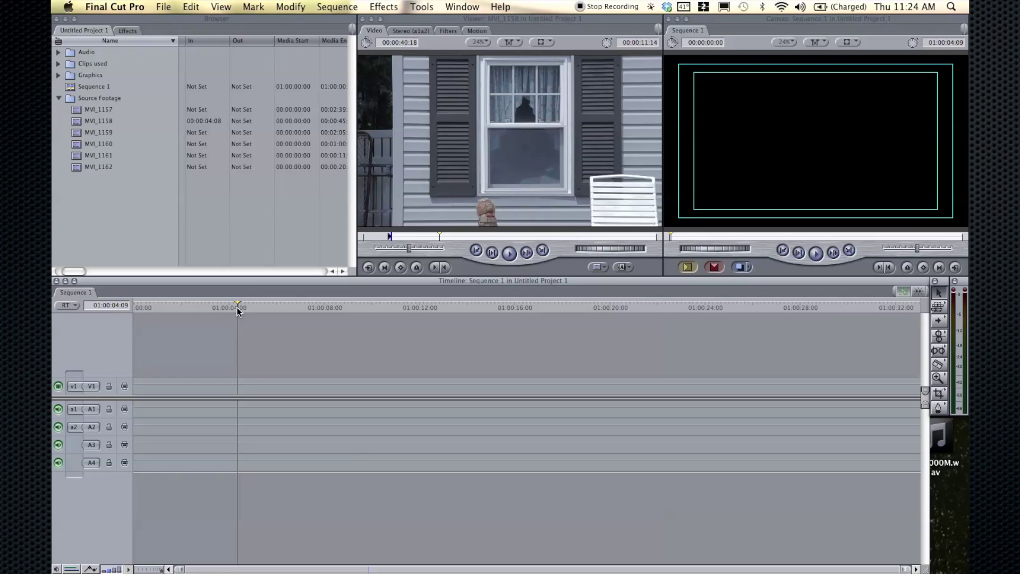
pyautogui.click(182, 307)
pyautogui.click(77, 112)
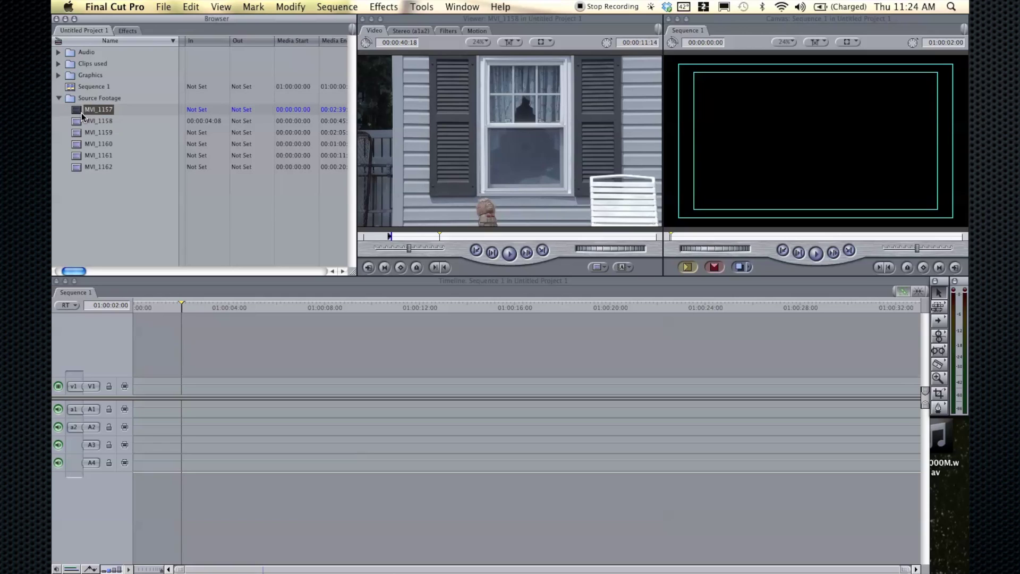
pyautogui.moveTo(182, 305); pyautogui.dragTo(120, 301)
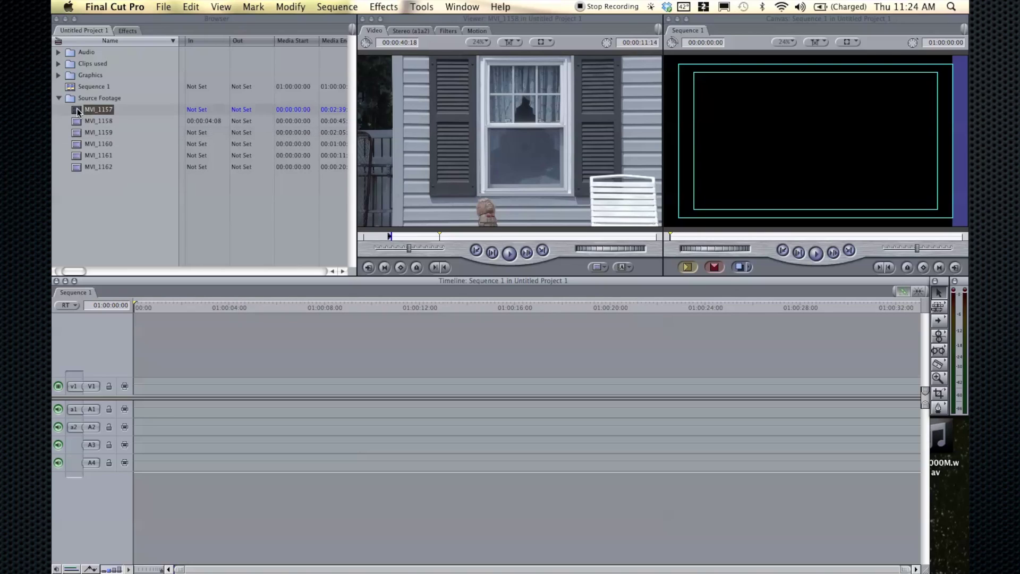
pyautogui.moveTo(77, 111); pyautogui.dragTo(134, 388)
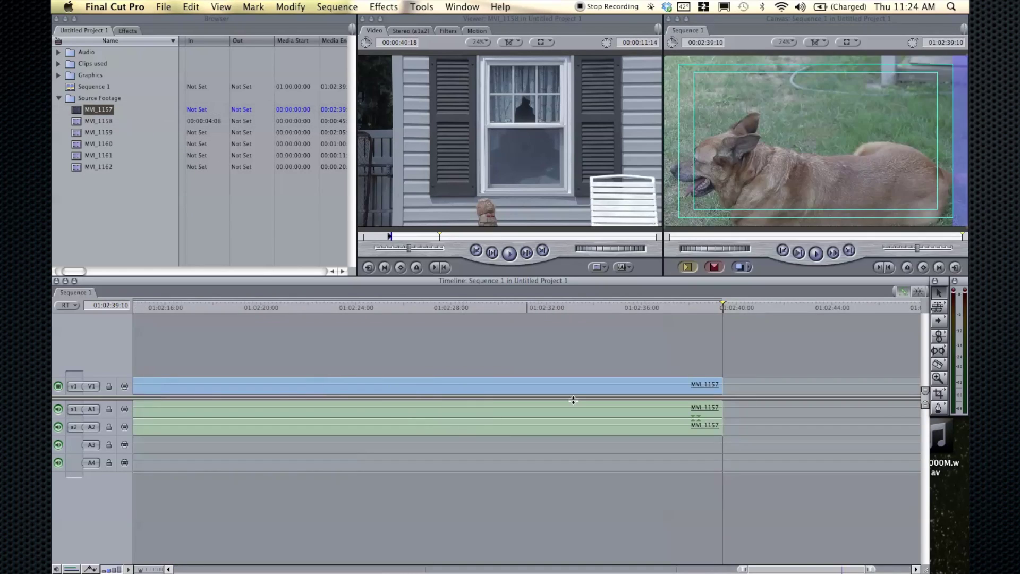
pyautogui.moveTo(718, 384); pyautogui.dragTo(457, 383)
pyautogui.hscroll(-10, 418, 354)
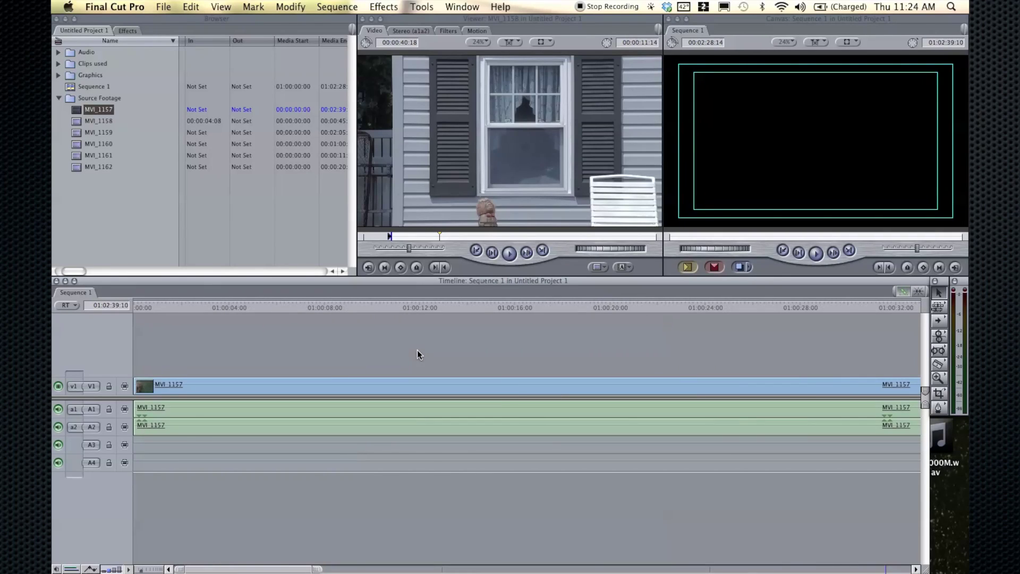
# Step: Zoom the timeline out and park the playhead at 01:04:14:14
pyautogui.press('super+minus')
pyautogui.hscroll(-10, 560, 419)
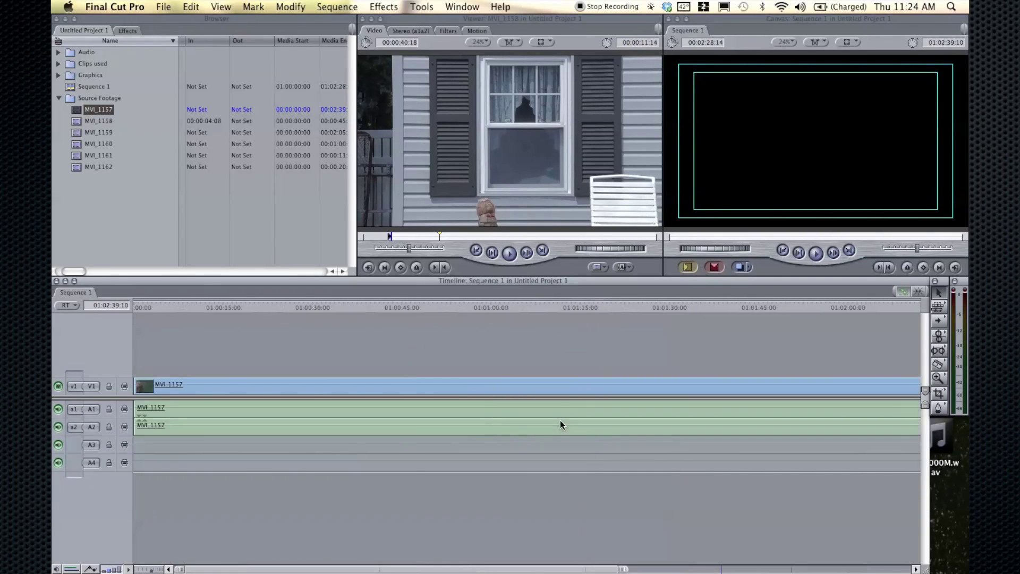
pyautogui.hscroll(6, 560, 420)
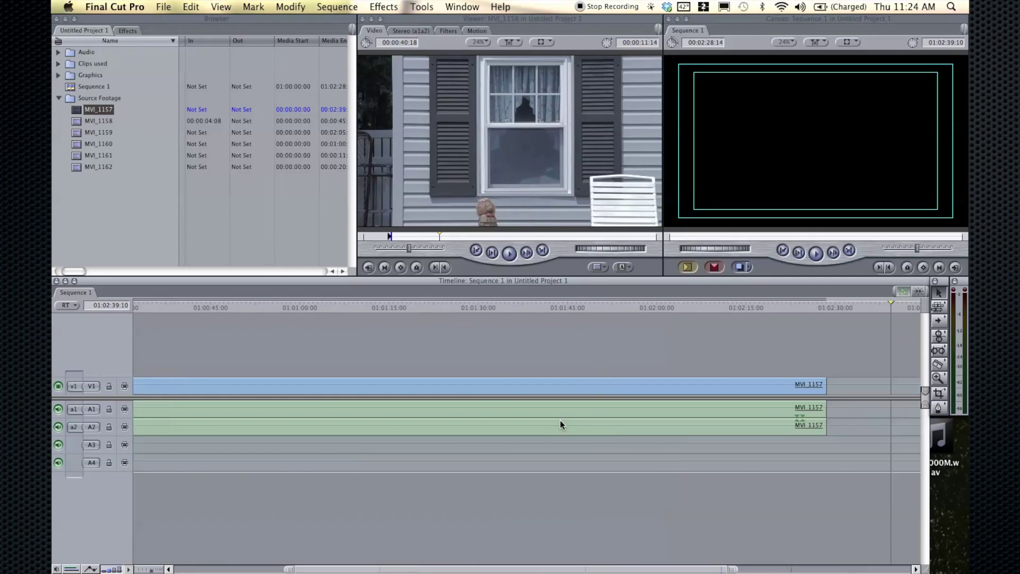
pyautogui.click(635, 303)
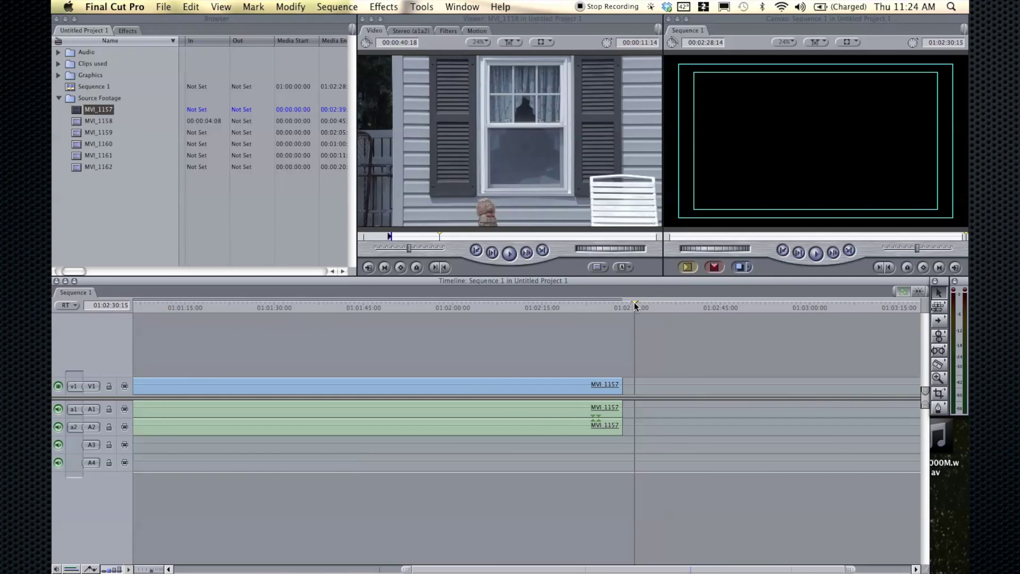
pyautogui.press('super+minus')
pyautogui.press('super+minus')
pyautogui.press('super+equal')
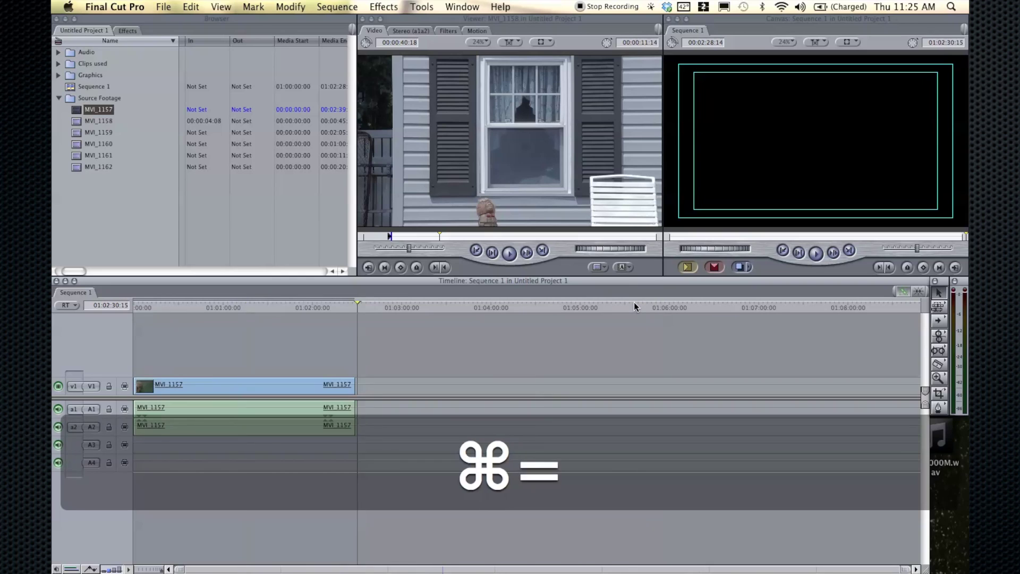
pyautogui.click(512, 304)
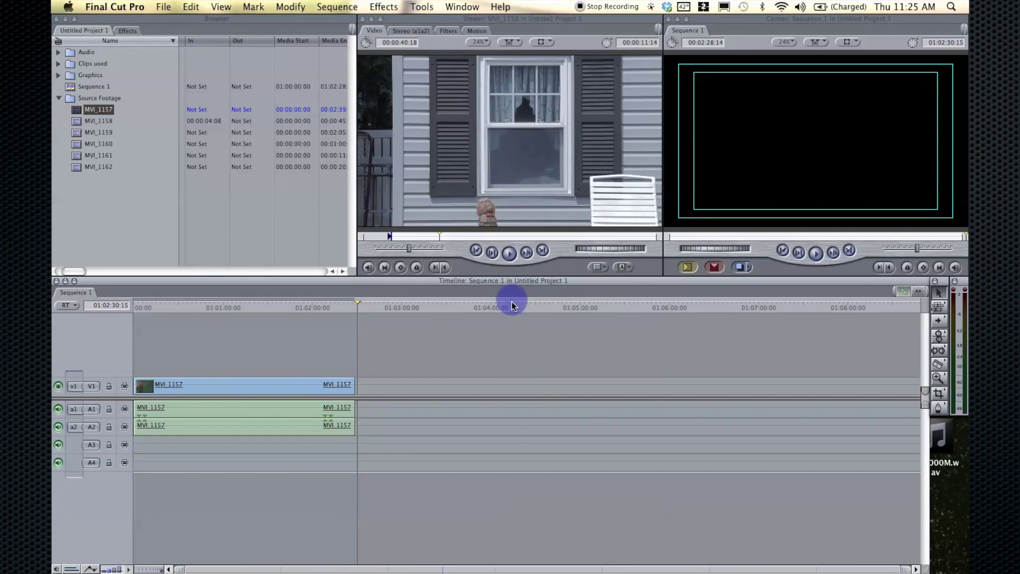
# Step: Adjust the timeline zoom in and out with Cmd and Option plus/minus
pyautogui.press('super+minus')
pyautogui.press('super+minus')
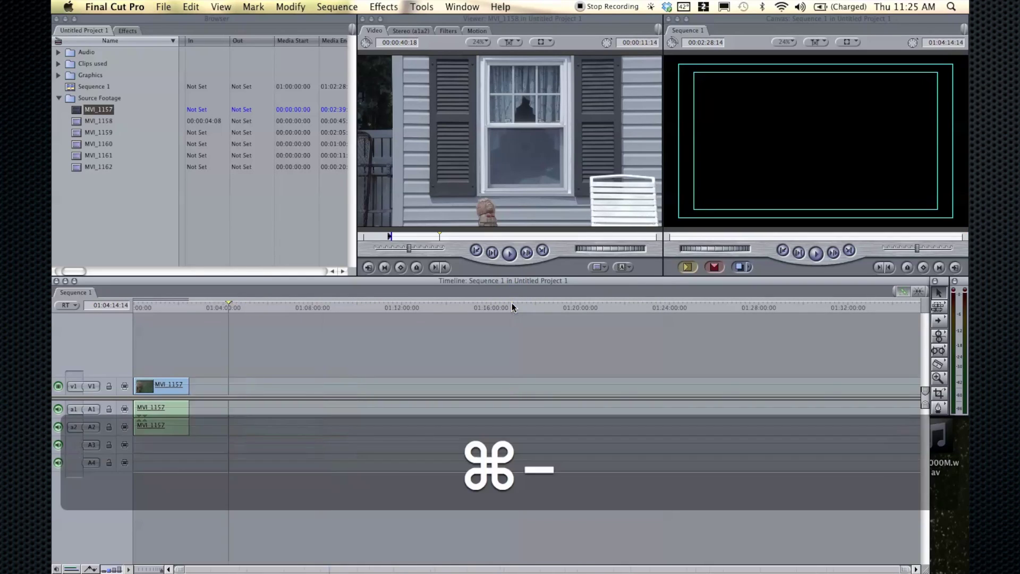
pyautogui.press('super+equal')
pyautogui.press('super+equal')
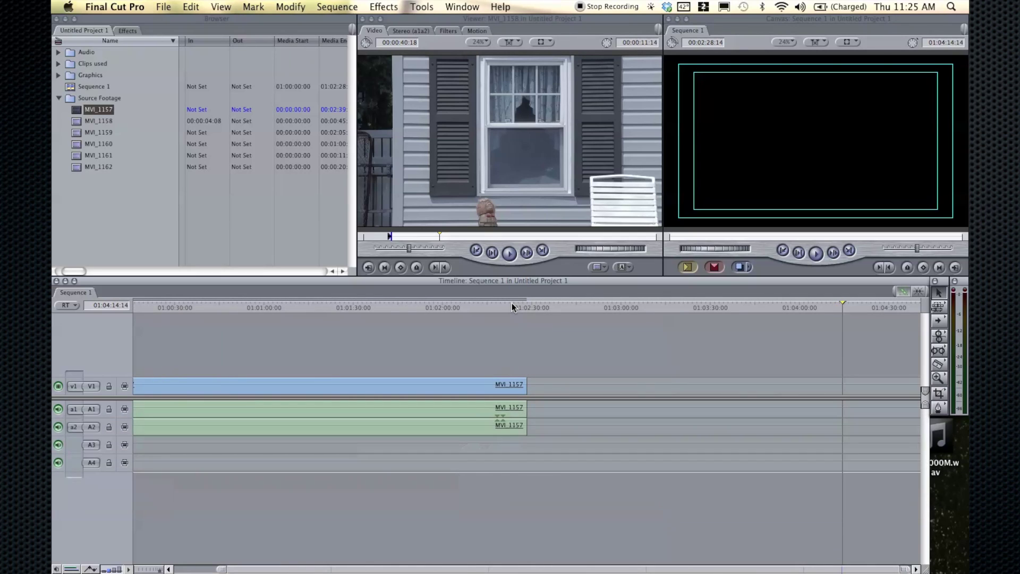
pyautogui.press('super+equal')
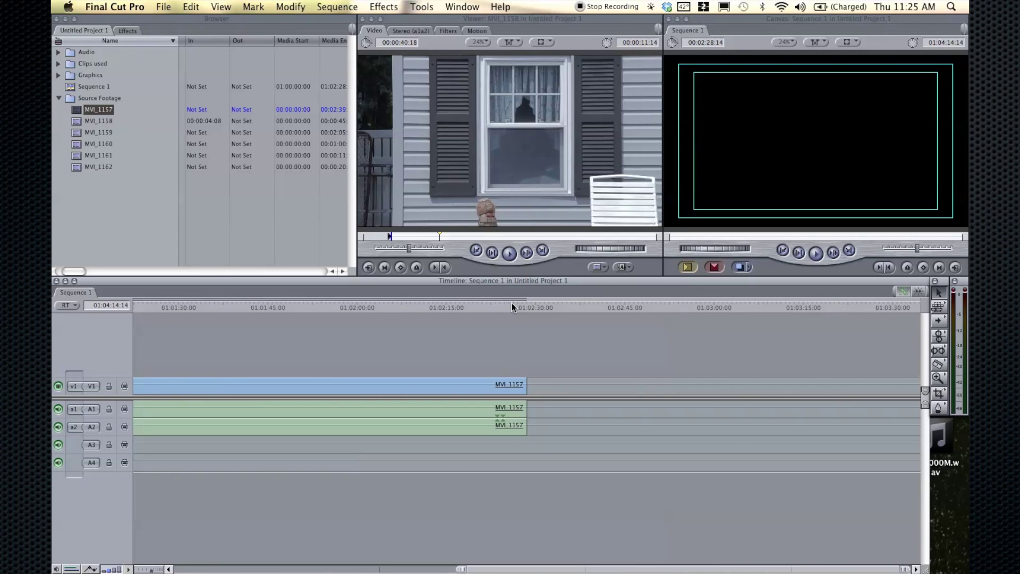
pyautogui.press('super+equal')
pyautogui.press('super+minus')
pyautogui.press('super+minus')
pyautogui.press('super+minus')
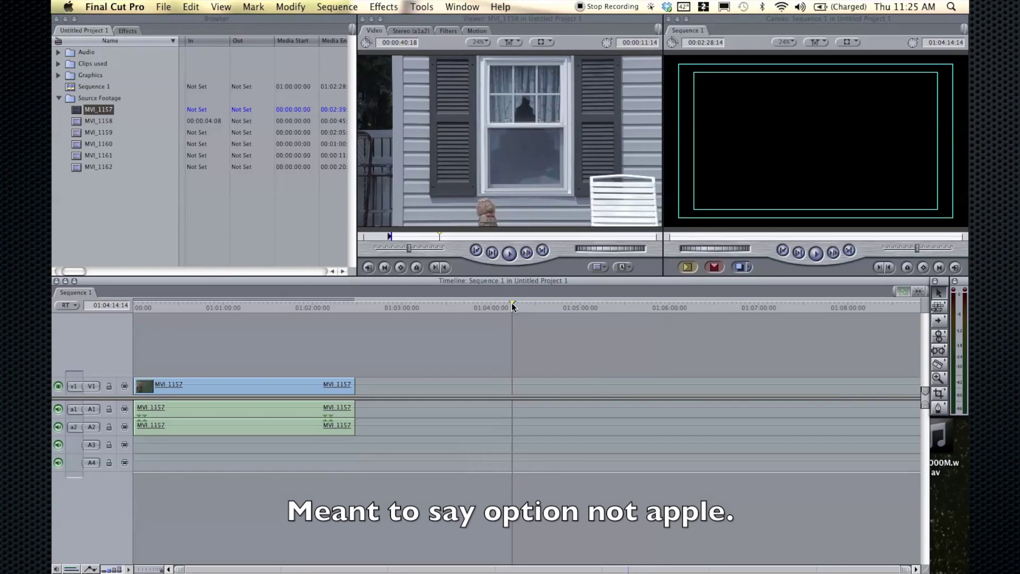
pyautogui.hotkey('alt', '-')
pyautogui.hotkey('alt', '=')
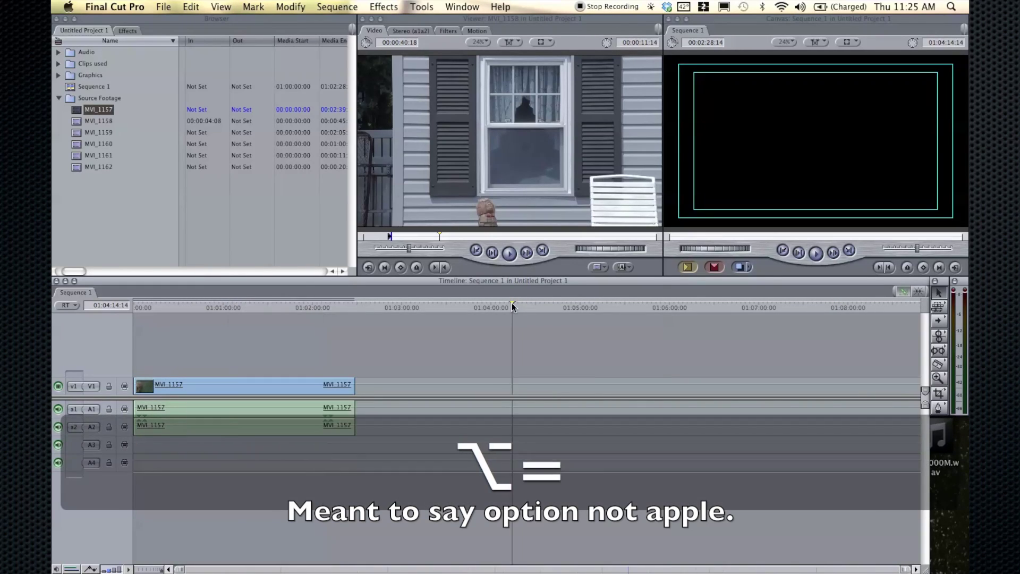
# Step: Zoom the Canvas image to 12%, fit it to window, then select Sequence 1's clips
pyautogui.click(795, 87)
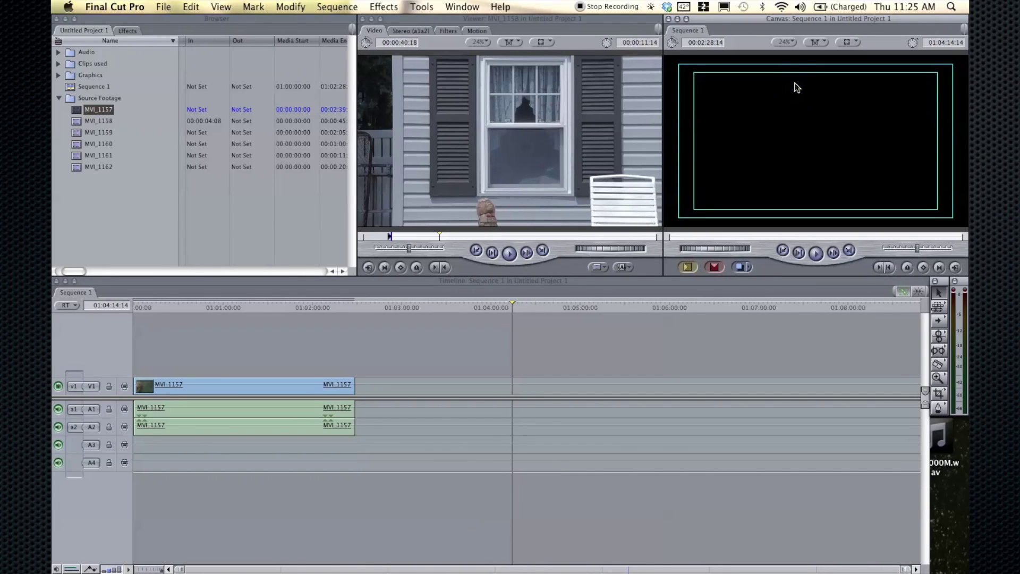
pyautogui.hotkey('alt', '=')
pyautogui.hotkey('alt', '-')
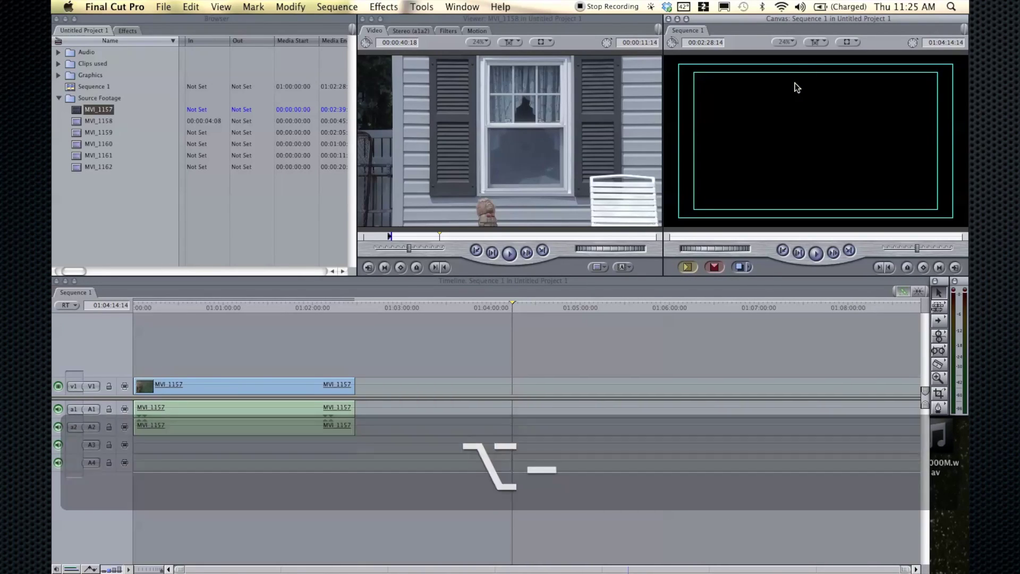
pyautogui.hotkey('alt', '=')
pyautogui.hotkey('alt', '=')
pyautogui.hotkey('alt', '-')
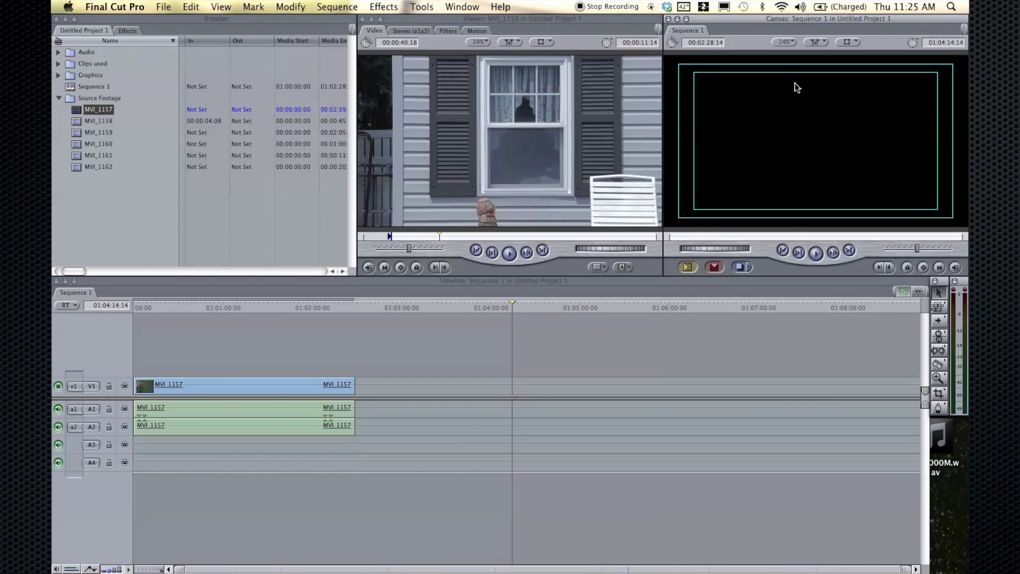
pyautogui.press('super+equal')
pyautogui.press('super+minus')
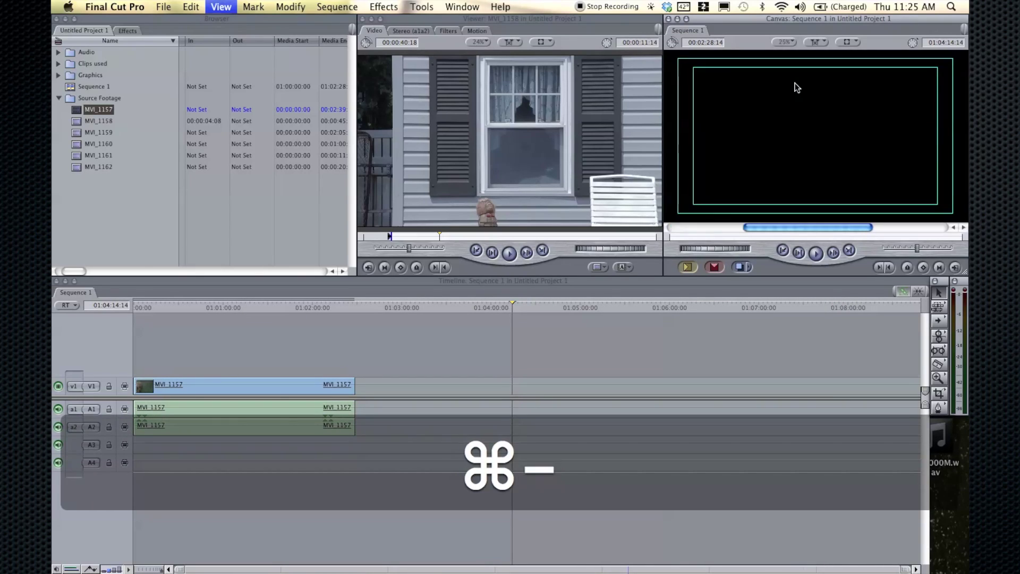
pyautogui.press('super+minus')
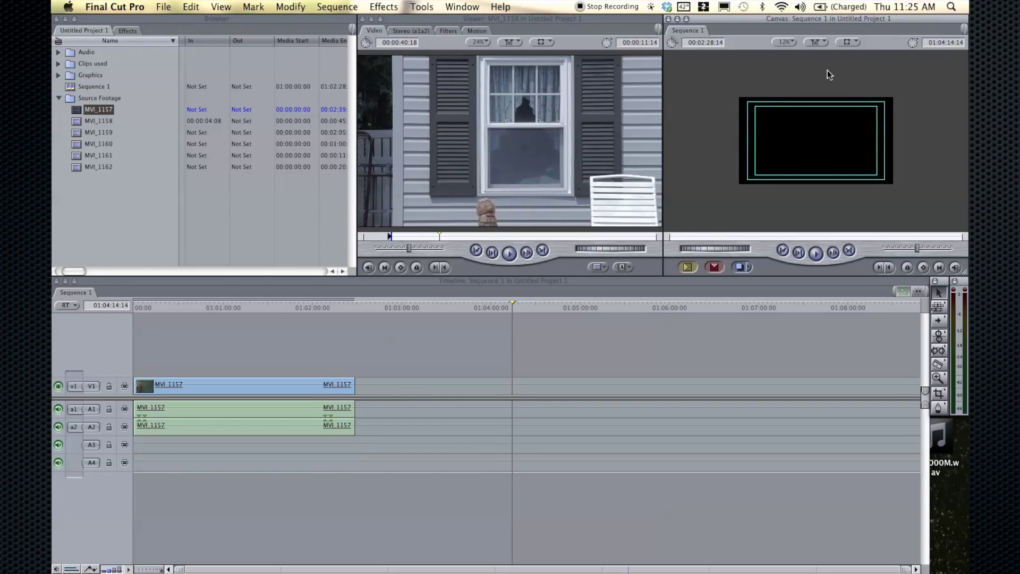
pyautogui.click(784, 42)
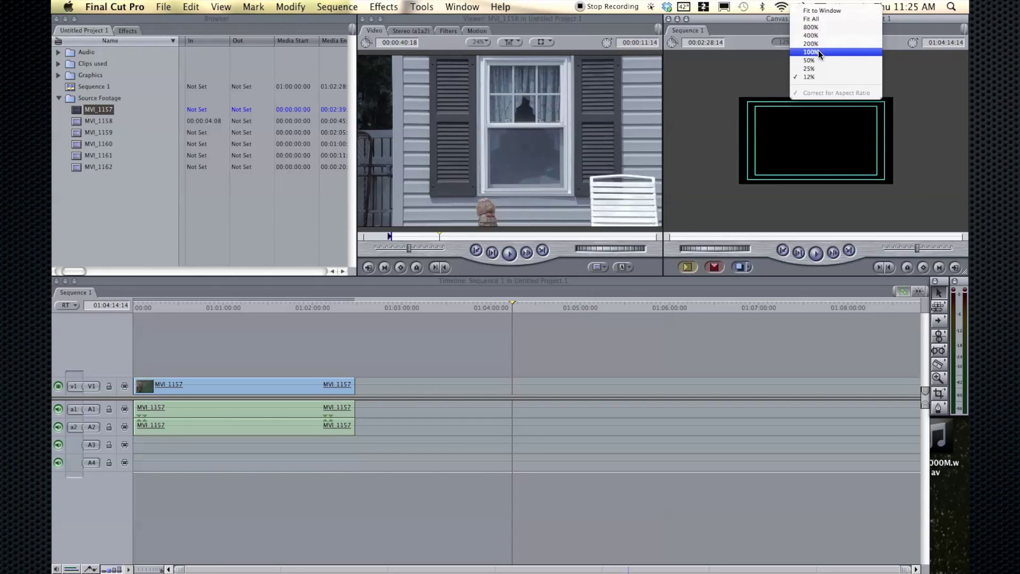
pyautogui.click(820, 12)
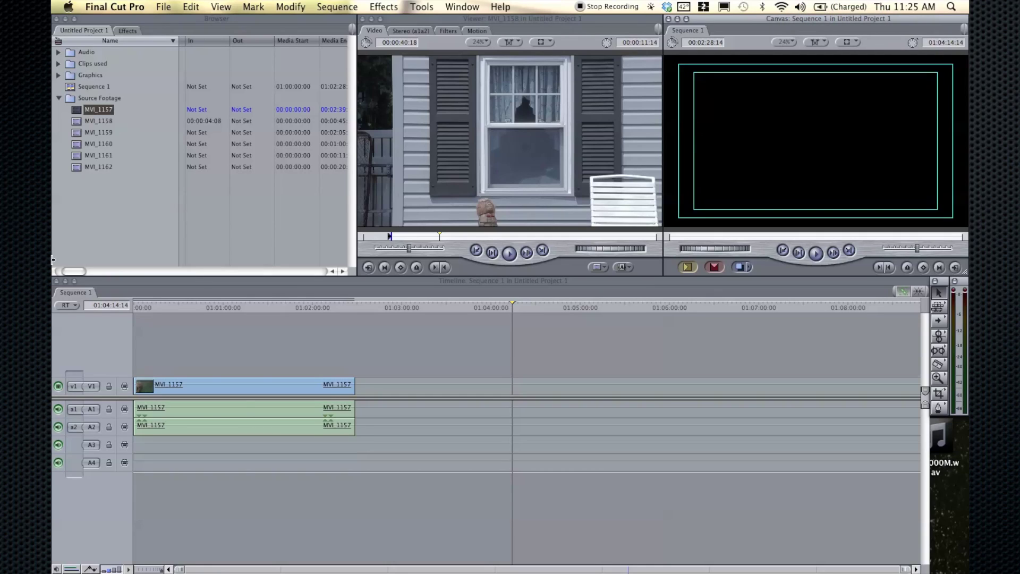
pyautogui.click(246, 394)
# Step: Delete the clips from Sequence 1 and open MVI_1157 in the Viewer
pyautogui.press('Delete')
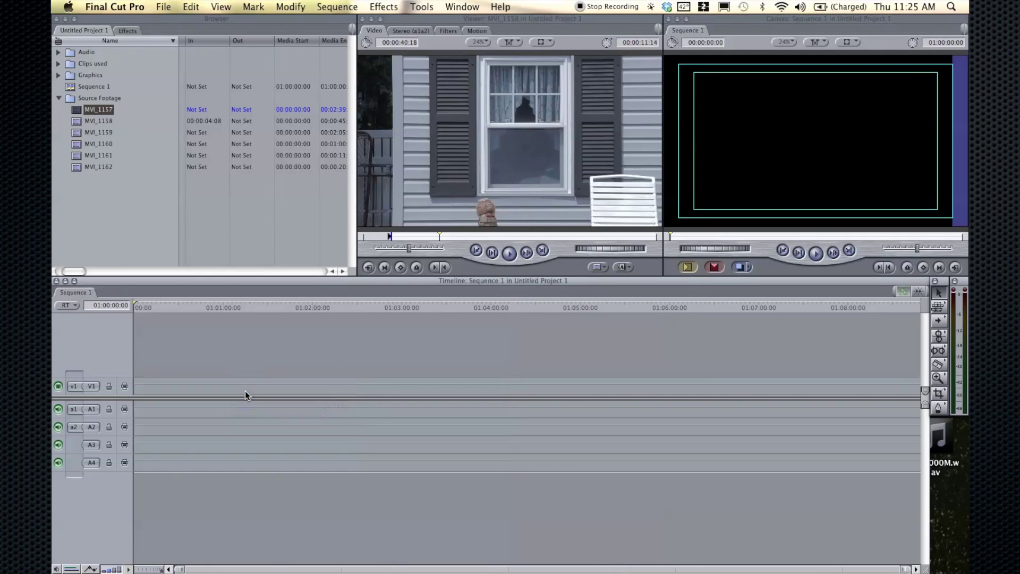
pyautogui.click(82, 111)
pyautogui.moveTo(83, 111)
pyautogui.mouseDown()
pyautogui.moveTo(261, 403)
pyautogui.moveTo(193, 177)
pyautogui.moveTo(93, 111)
pyautogui.mouseUp()
pyautogui.doubleClick(77, 111)
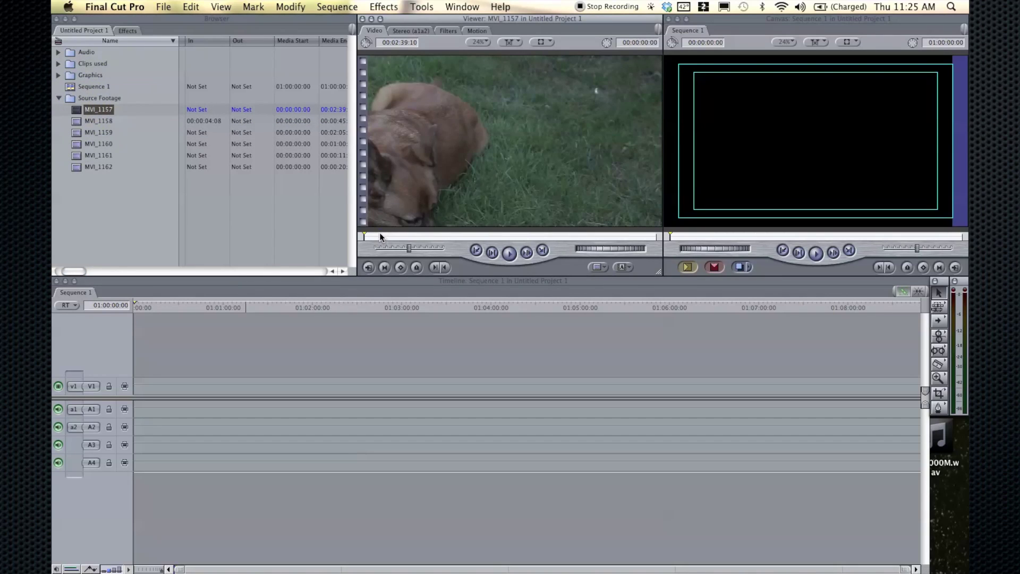
# Step: Mark MVI_1157 In 00:00:54:21 to Out 00:01:12:14 and drag the portion onto V1
pyautogui.moveTo(380, 236); pyautogui.dragTo(464, 238)
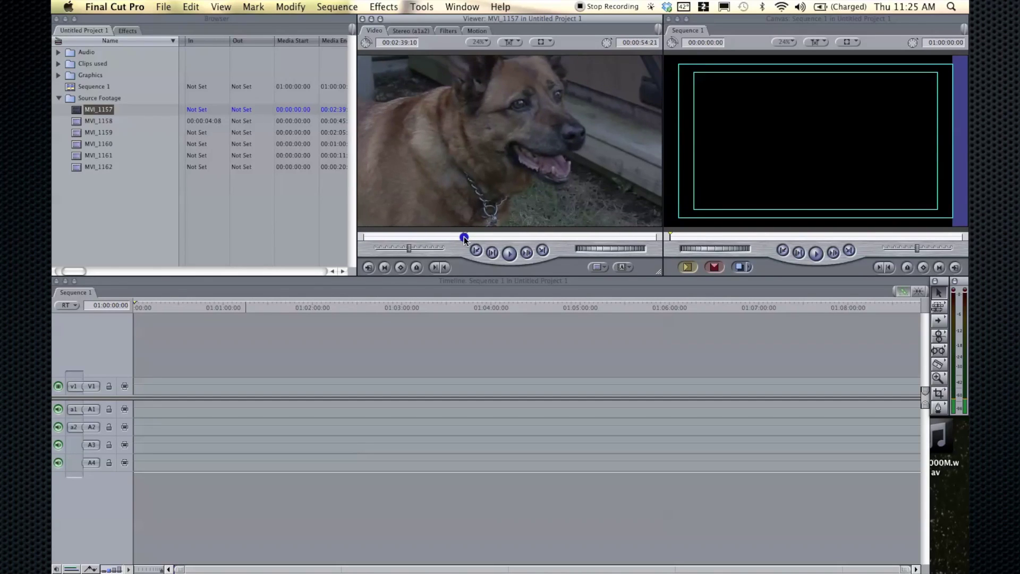
pyautogui.press('i')
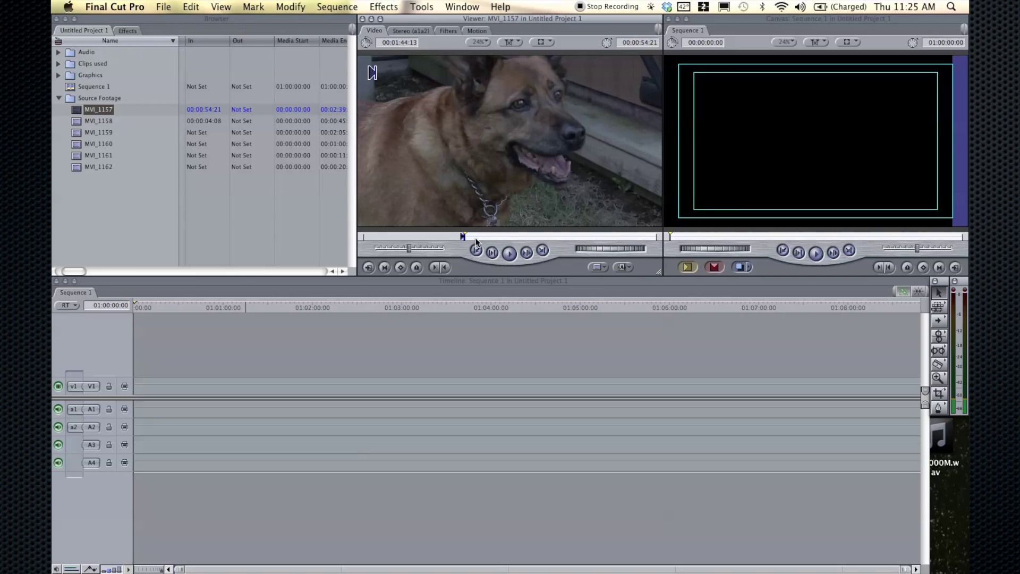
pyautogui.moveTo(475, 237); pyautogui.dragTo(496, 235)
pyautogui.press('o')
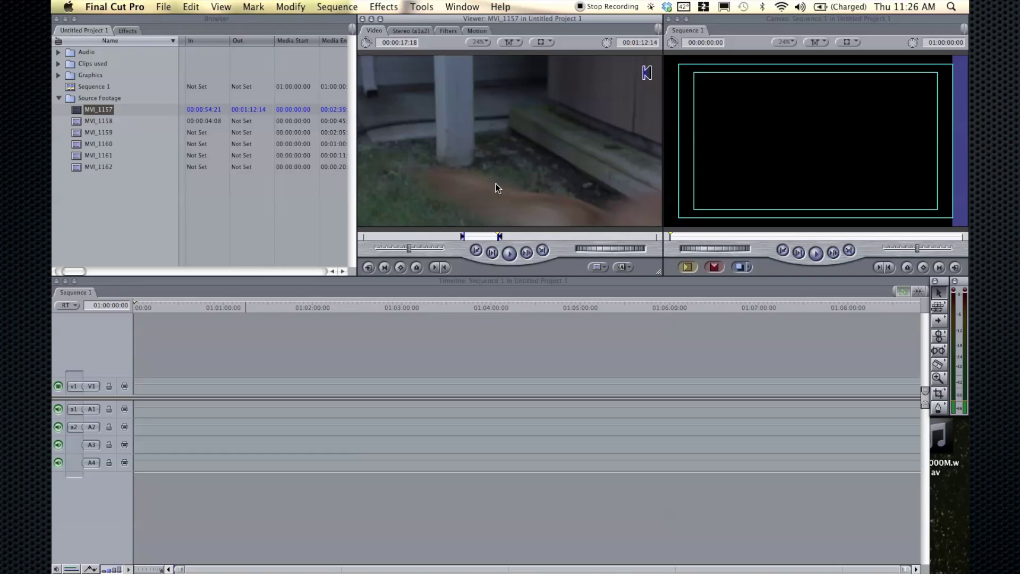
pyautogui.moveTo(495, 183); pyautogui.dragTo(294, 387)
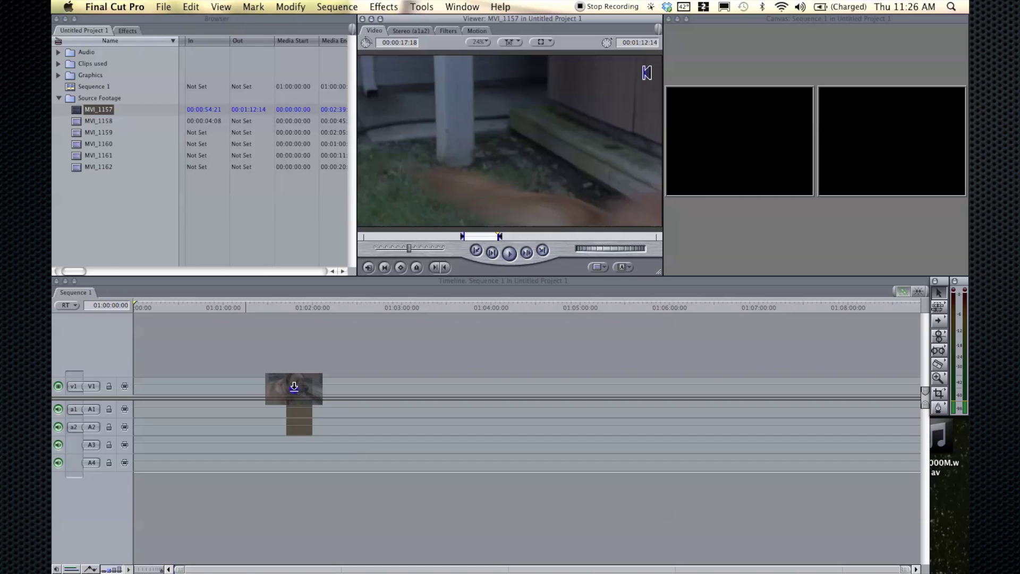
pyautogui.moveTo(294, 388)
pyautogui.mouseDown()
pyautogui.moveTo(292, 396)
pyautogui.moveTo(292, 383)
pyautogui.mouseUp()
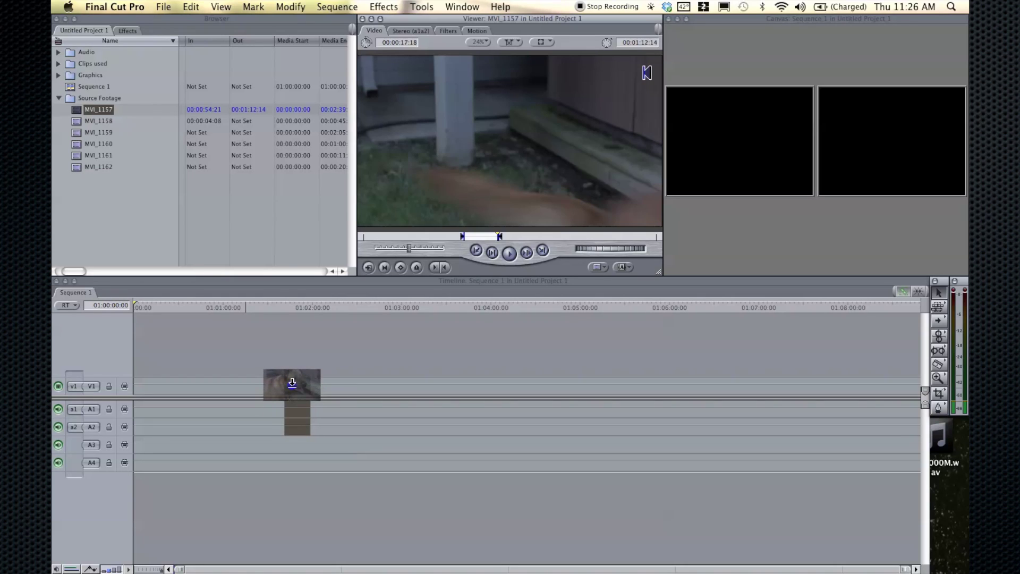
# Step: Drop the MVI_1157 portion at 01:02:00, add MVI_1159, and slide it left against the portion
pyautogui.moveTo(292, 382); pyautogui.dragTo(292, 383)
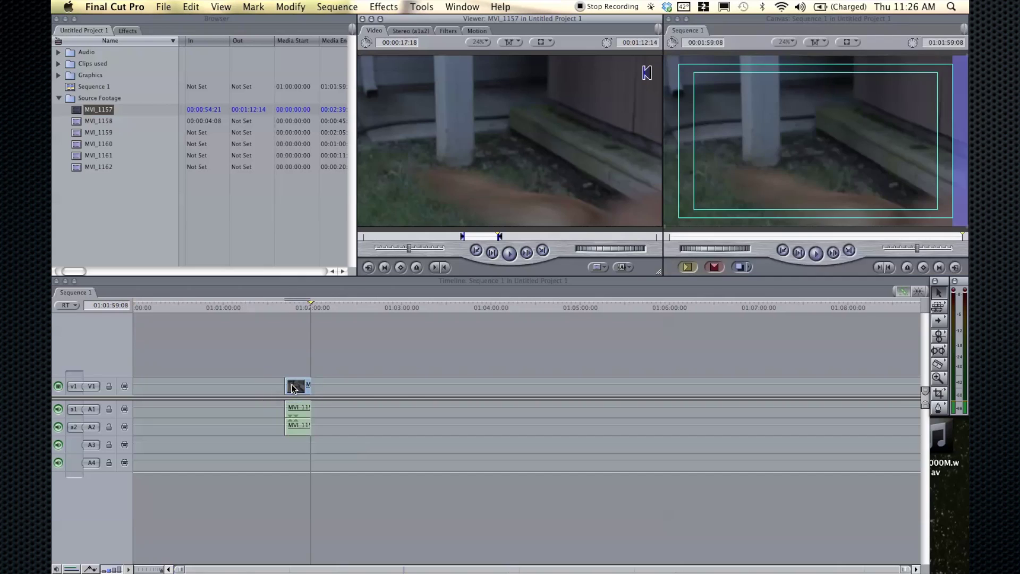
pyautogui.moveTo(77, 134); pyautogui.dragTo(361, 388)
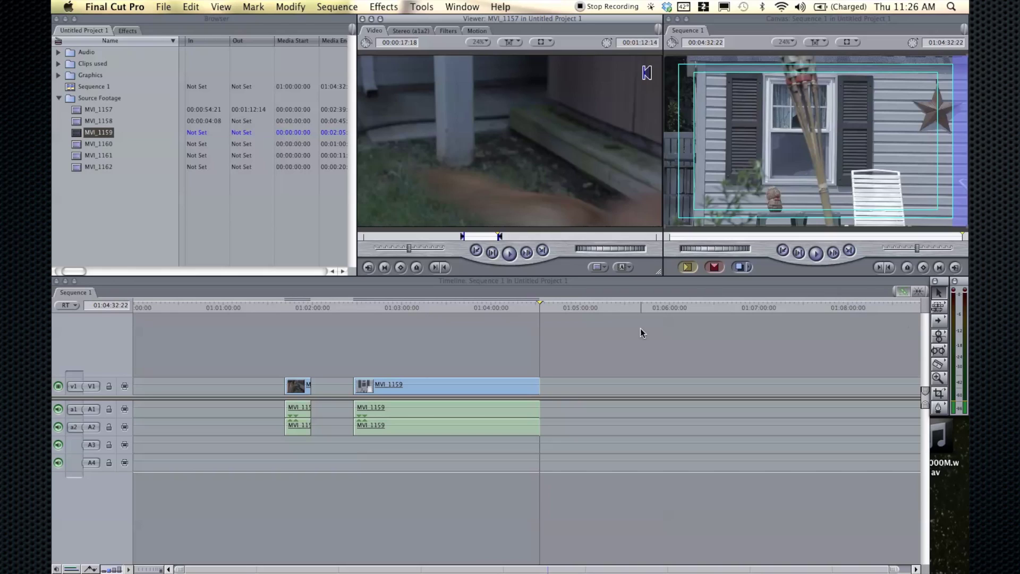
pyautogui.moveTo(372, 379)
pyautogui.mouseDown()
pyautogui.moveTo(339, 380)
pyautogui.moveTo(359, 385)
pyautogui.mouseUp()
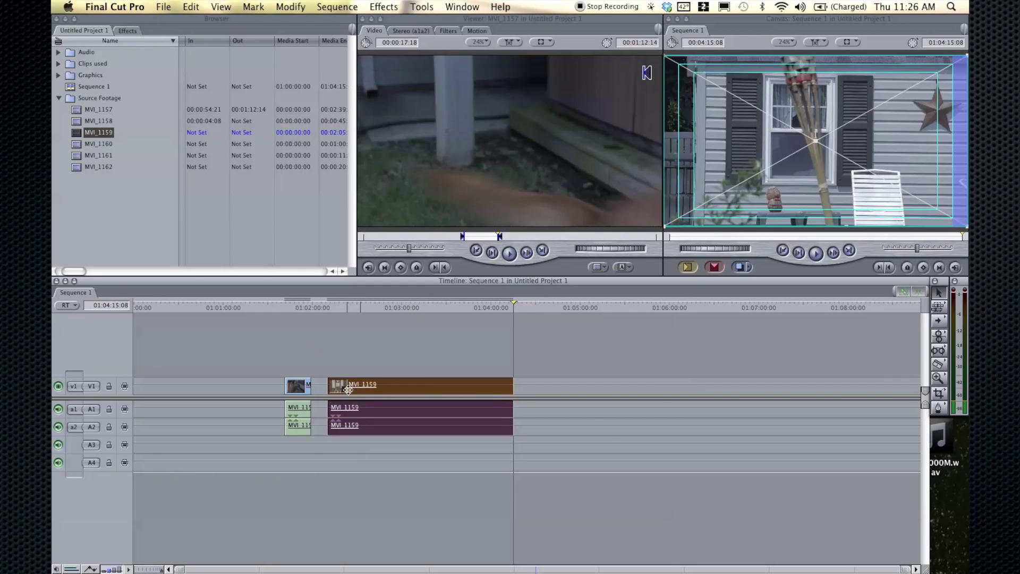
pyautogui.moveTo(348, 391)
pyautogui.mouseDown()
pyautogui.moveTo(354, 383)
pyautogui.moveTo(340, 382)
pyautogui.moveTo(357, 382)
pyautogui.moveTo(339, 383)
pyautogui.moveTo(384, 390)
pyautogui.moveTo(350, 384)
pyautogui.mouseUp()
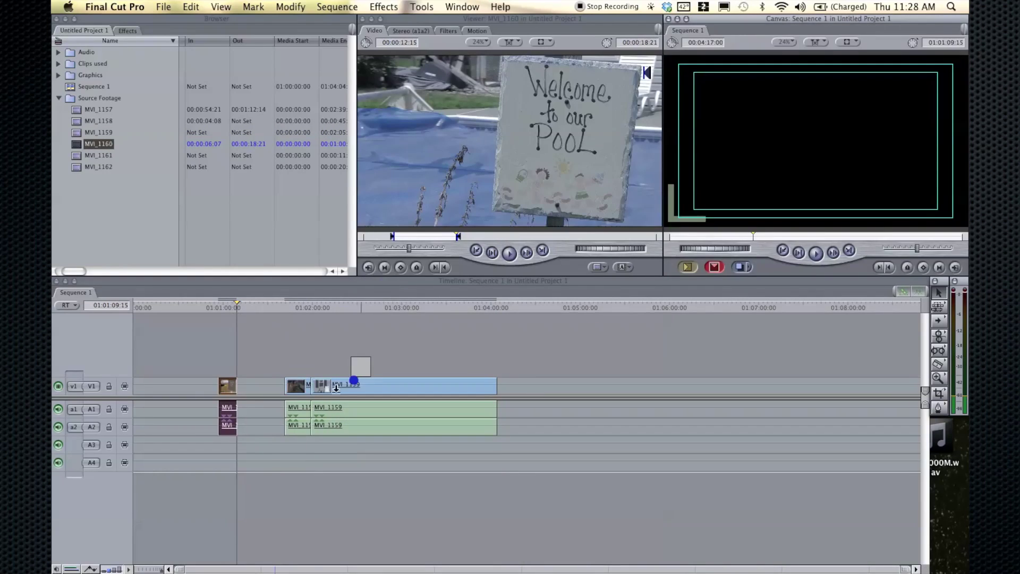
# Step: Try placing and inserting the MVI_1160 pool-sign clip into the sequence, undoing each attempt
pyautogui.moveTo(228, 385); pyautogui.dragTo(247, 374)
pyautogui.press('super+z')
pyautogui.press('super+z')
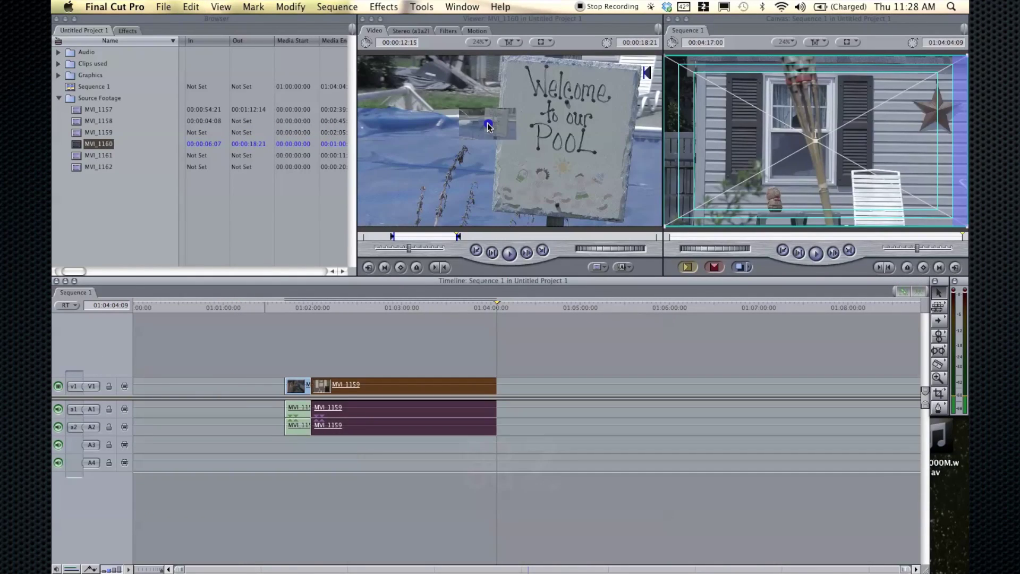
pyautogui.moveTo(488, 123); pyautogui.dragTo(399, 389)
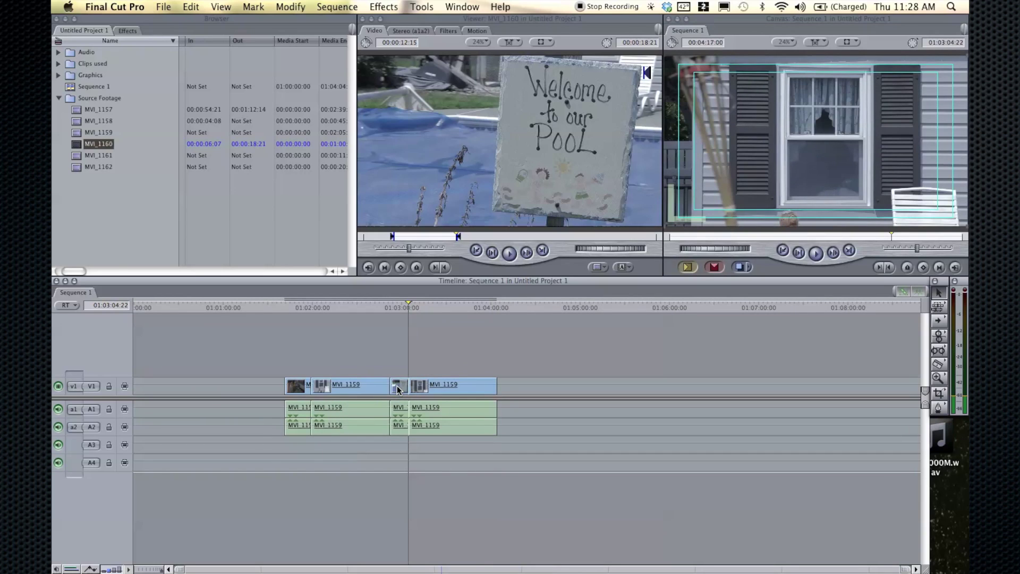
pyautogui.press('super+z')
# Step: Place pool-sign copies near 01:01:00 and 01:00:40, and overwrite one onto MVI_1159 near 01:02:50
pyautogui.moveTo(462, 164); pyautogui.dragTo(250, 389)
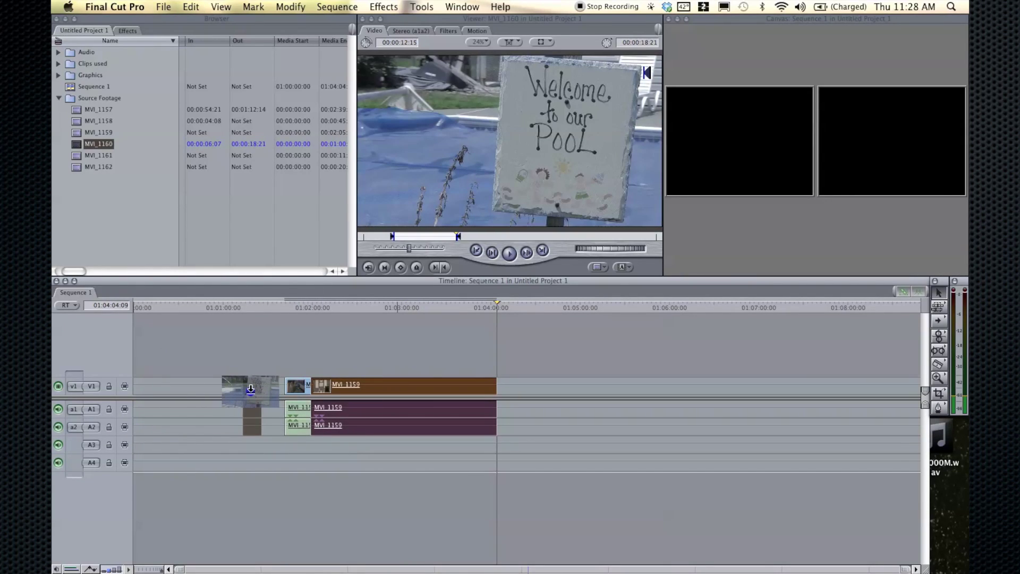
pyautogui.moveTo(251, 389); pyautogui.dragTo(251, 390)
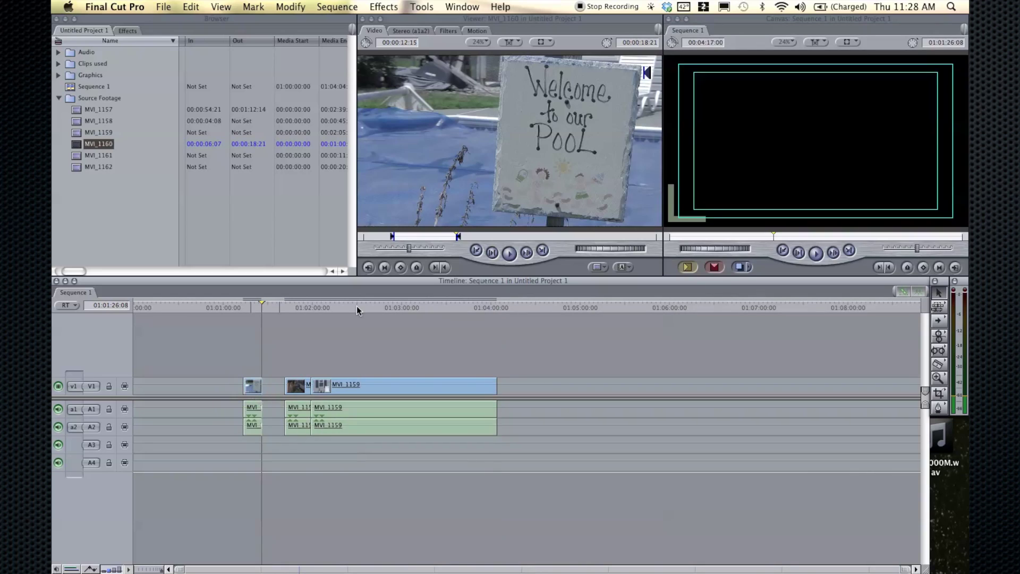
pyautogui.moveTo(525, 162); pyautogui.dragTo(200, 378)
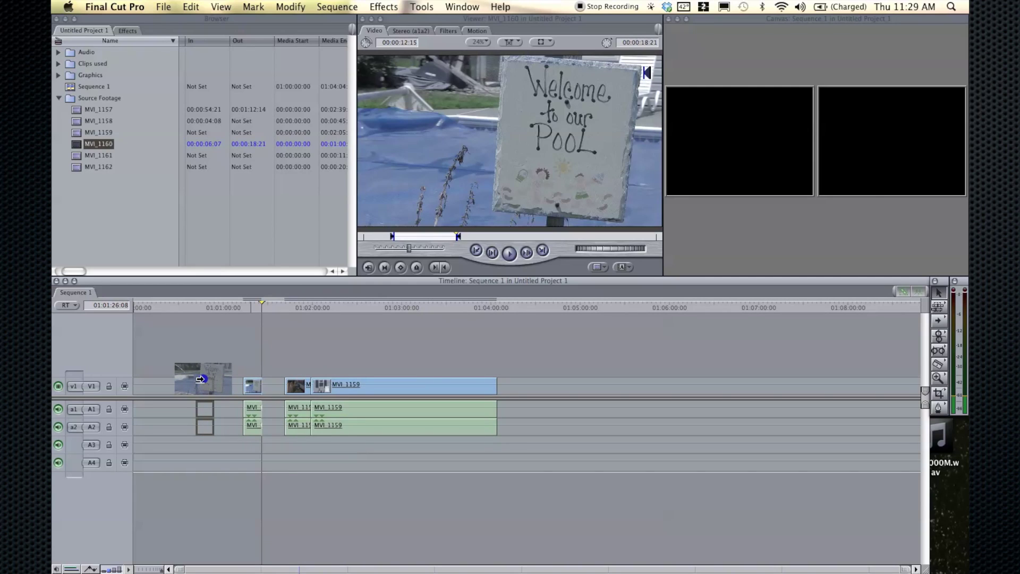
pyautogui.moveTo(200, 379); pyautogui.dragTo(201, 380)
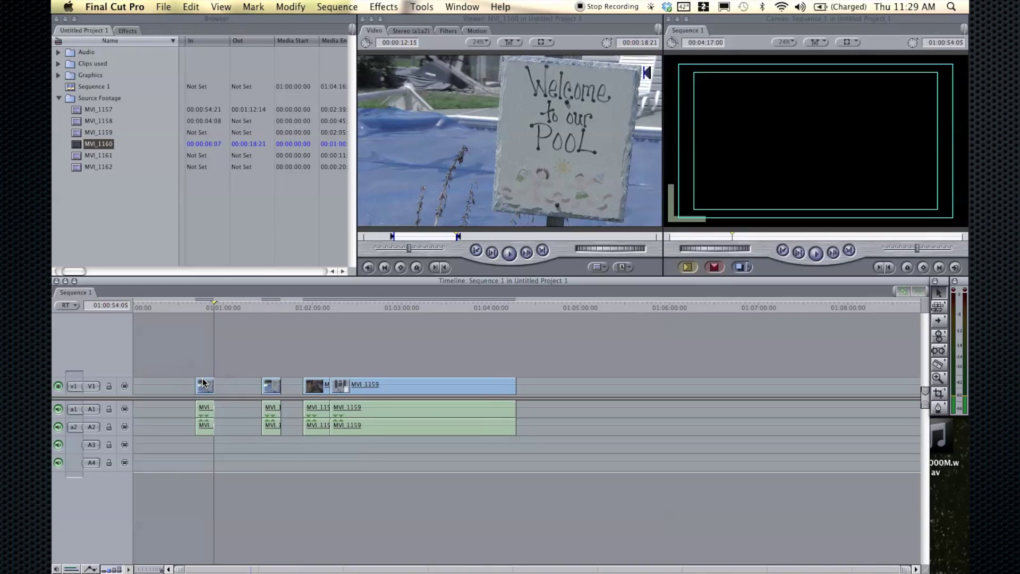
pyautogui.moveTo(589, 82); pyautogui.dragTo(395, 385)
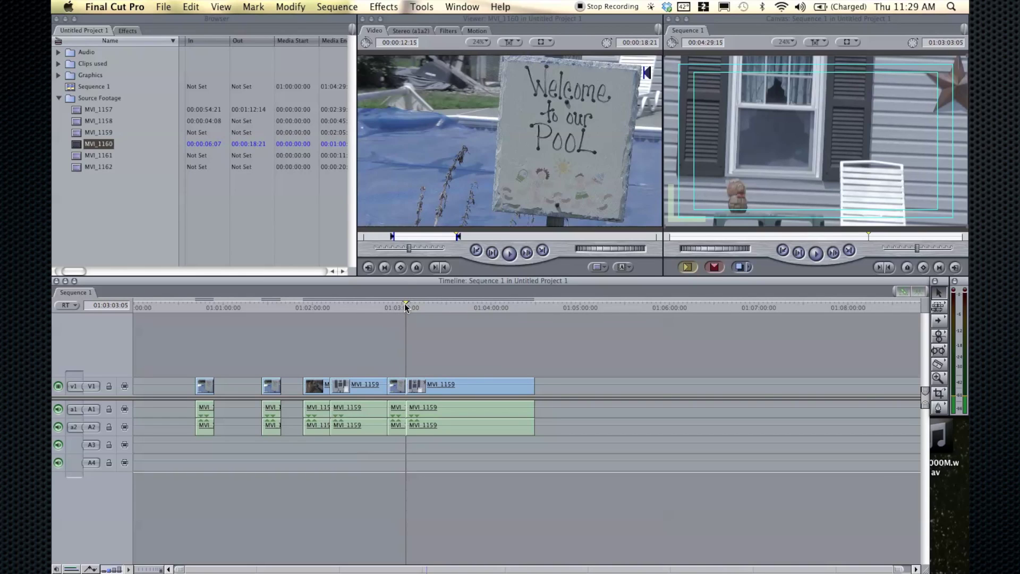
# Step: Review the edits, undo all the pool-sign placements, and park the playhead near 01:04:37
pyautogui.moveTo(405, 307); pyautogui.dragTo(388, 312)
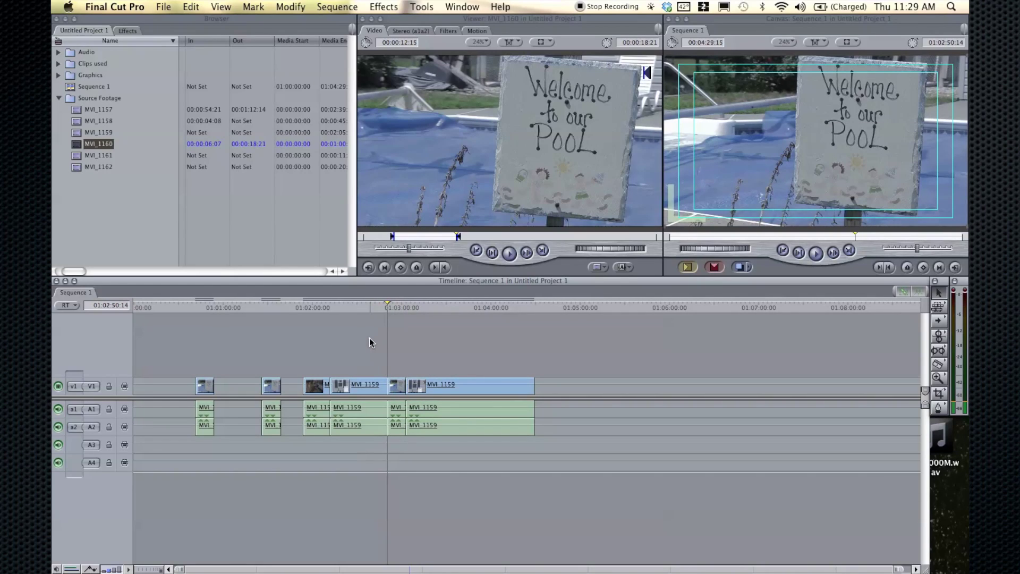
pyautogui.press('super+z')
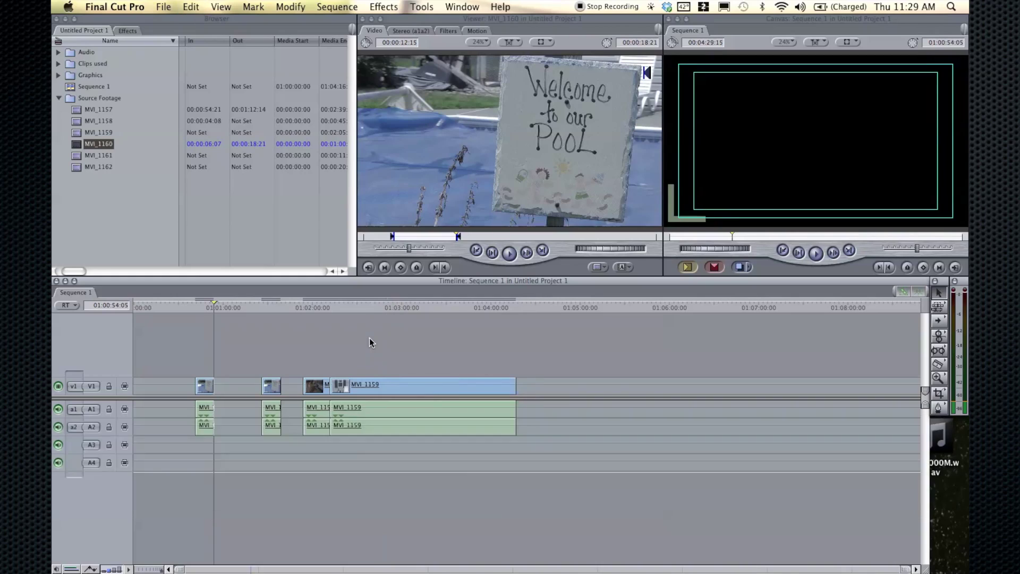
pyautogui.press('super+z')
pyautogui.press('super+z')
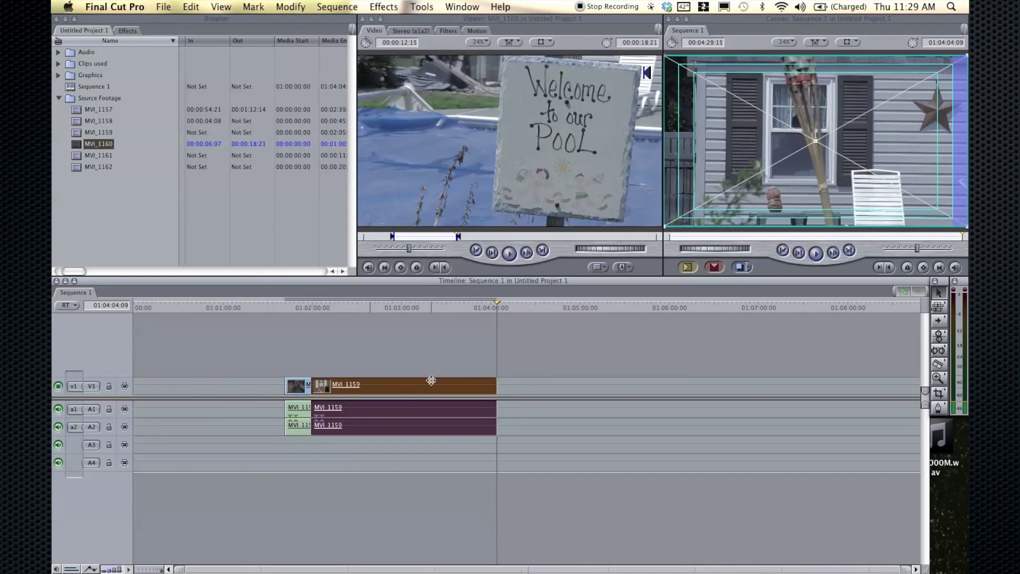
pyautogui.click(546, 308)
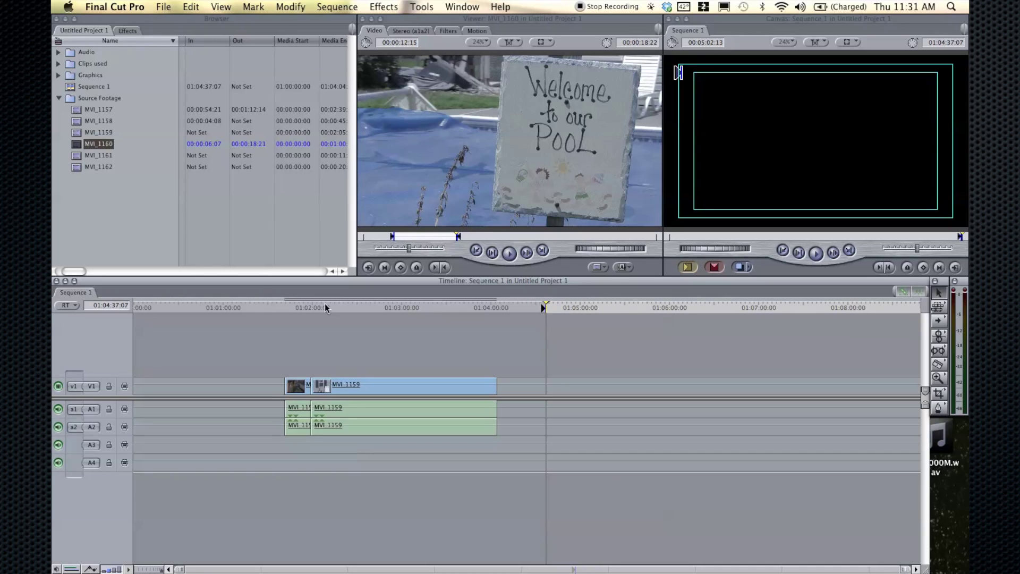
# Step: Overwrite MVI_1160 into the gap at 01:01:10:07, after undoing a trial insert edit
pyautogui.click(270, 307)
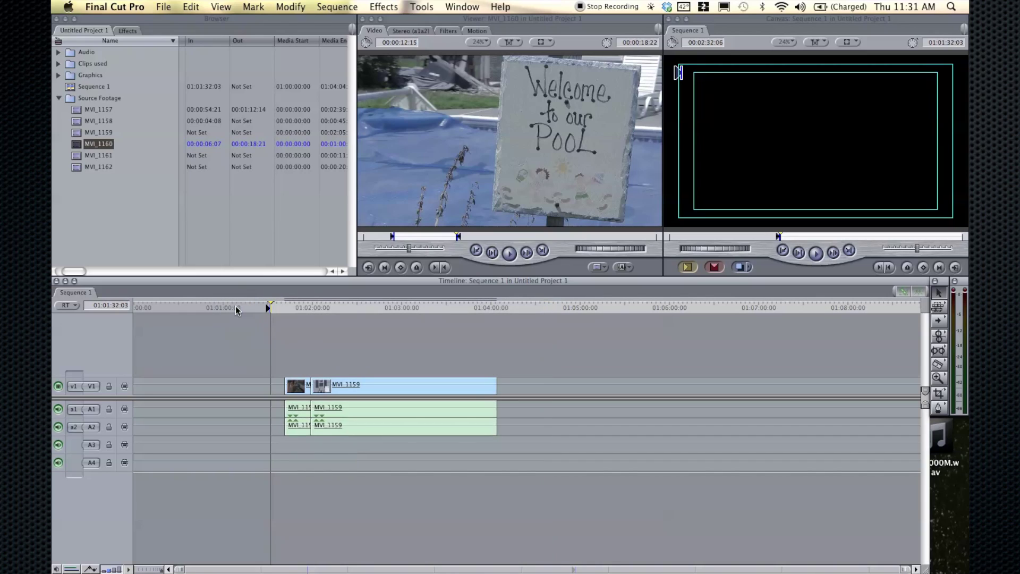
pyautogui.click(238, 307)
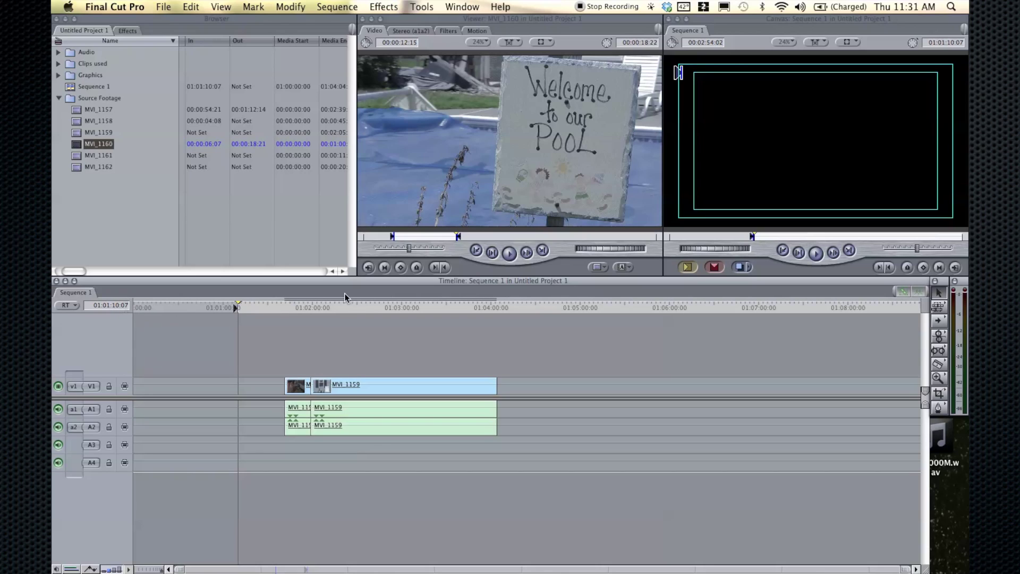
pyautogui.click(477, 210)
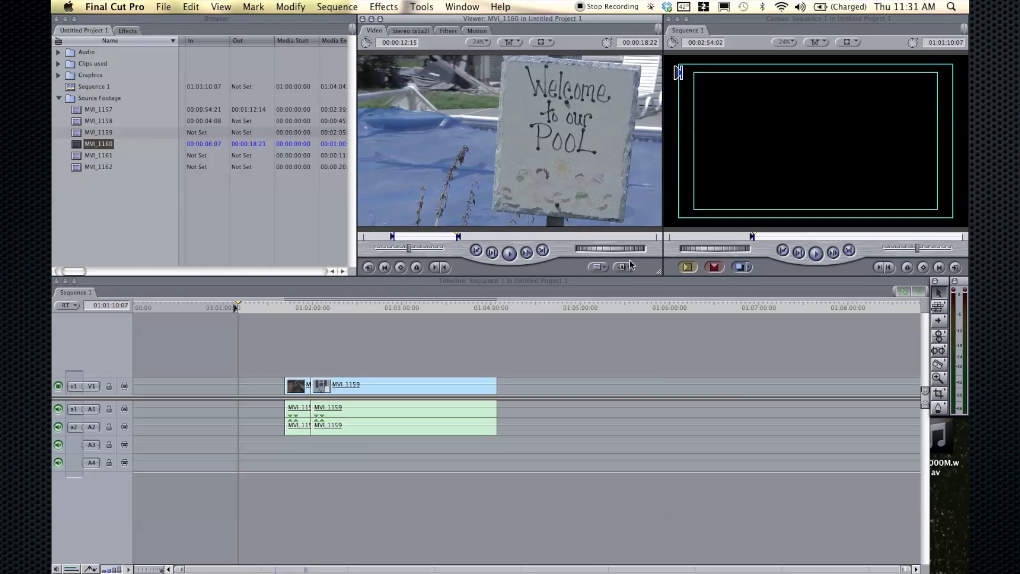
pyautogui.click(687, 266)
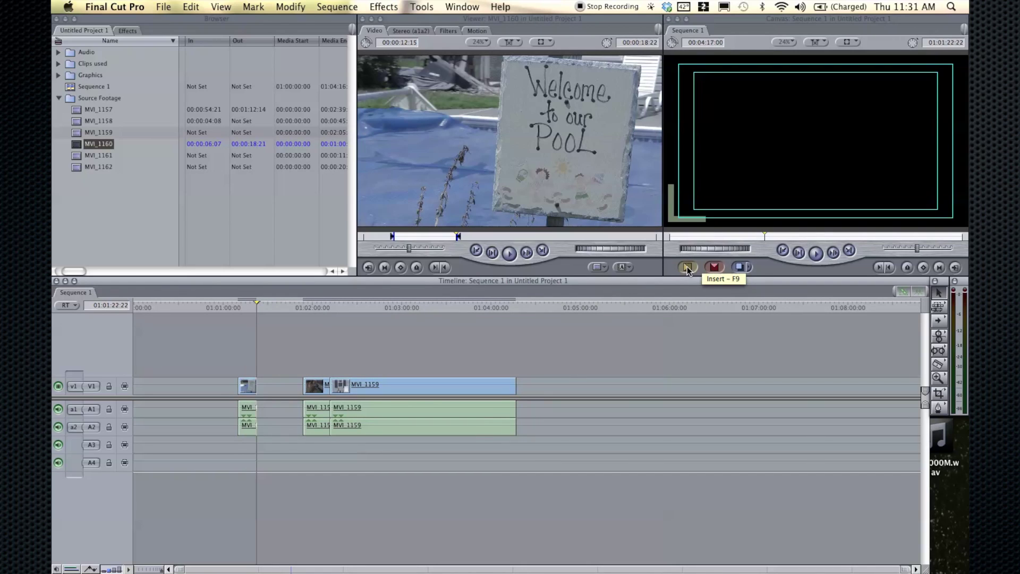
pyautogui.press('super+z')
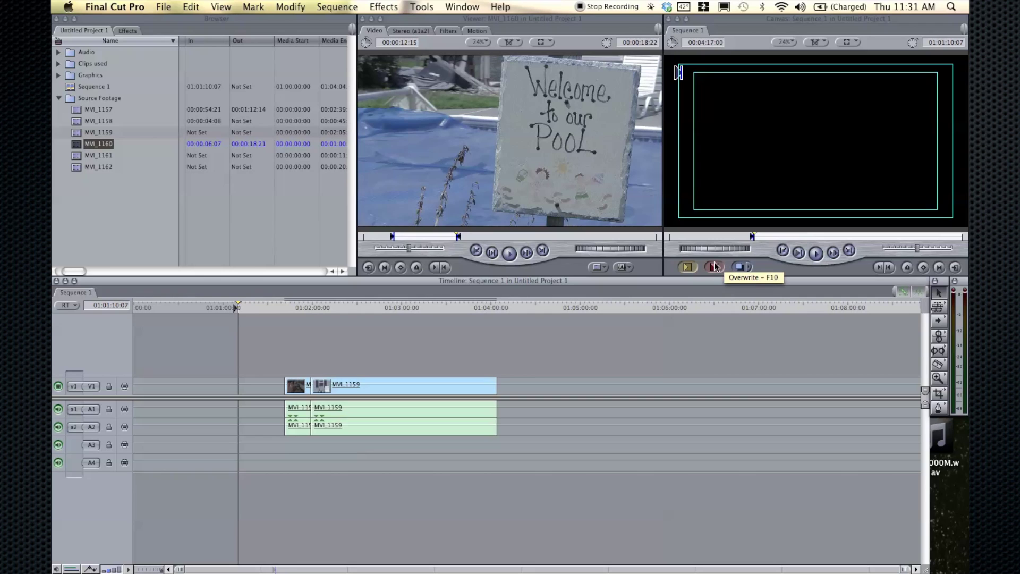
pyautogui.click(714, 266)
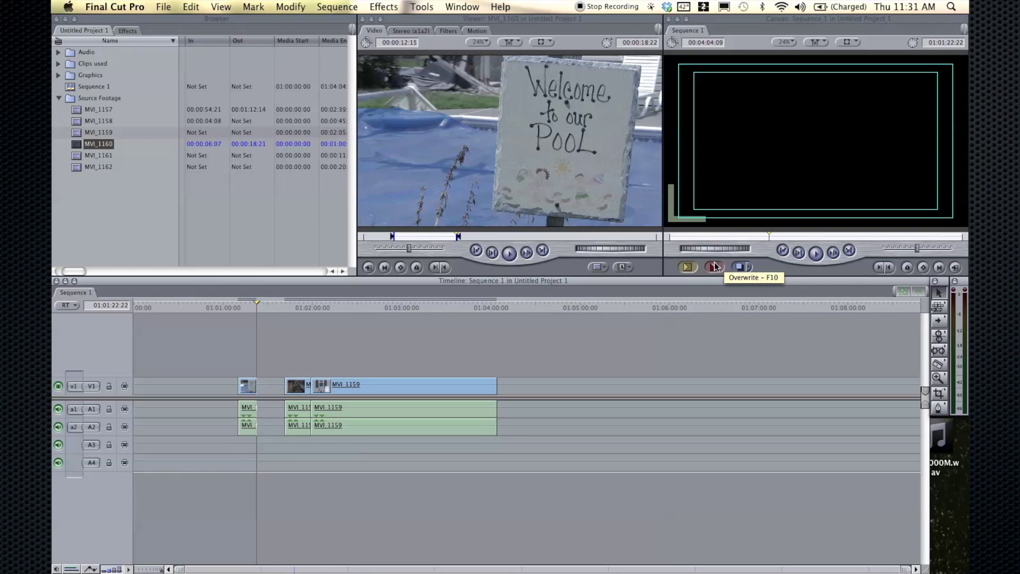
pyautogui.click(749, 267)
# Step: Attempt a Replace edit with the pool-sign shot and dismiss the warning
pyautogui.moveTo(749, 267)
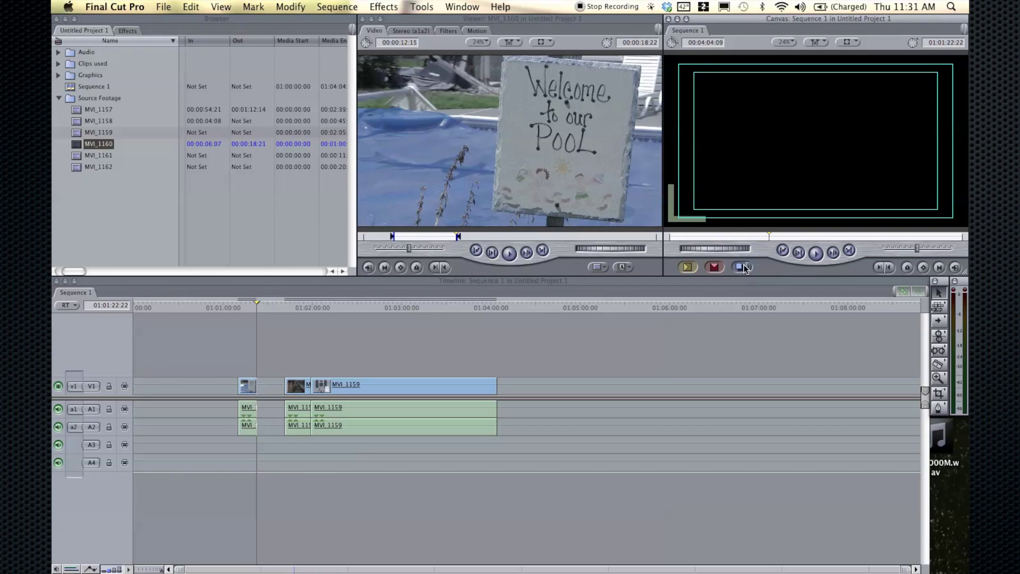
pyautogui.click(749, 268)
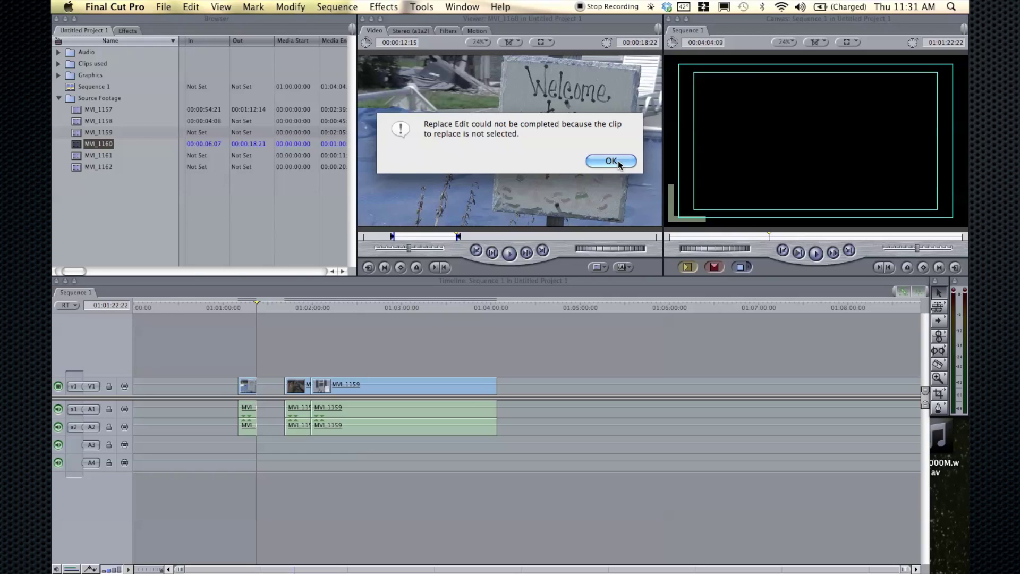
pyautogui.click(617, 160)
# Step: Mark an In point at 01:01:41:14 on the dog clip, undoing a trial replace edit
pyautogui.moveTo(313, 305); pyautogui.dragTo(290, 304)
pyautogui.press('i')
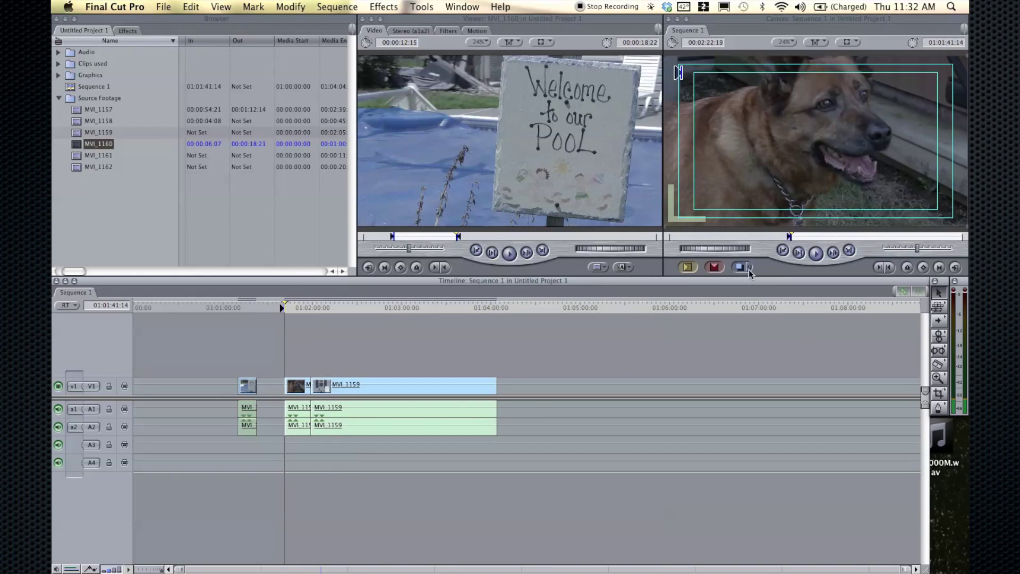
pyautogui.click(741, 267)
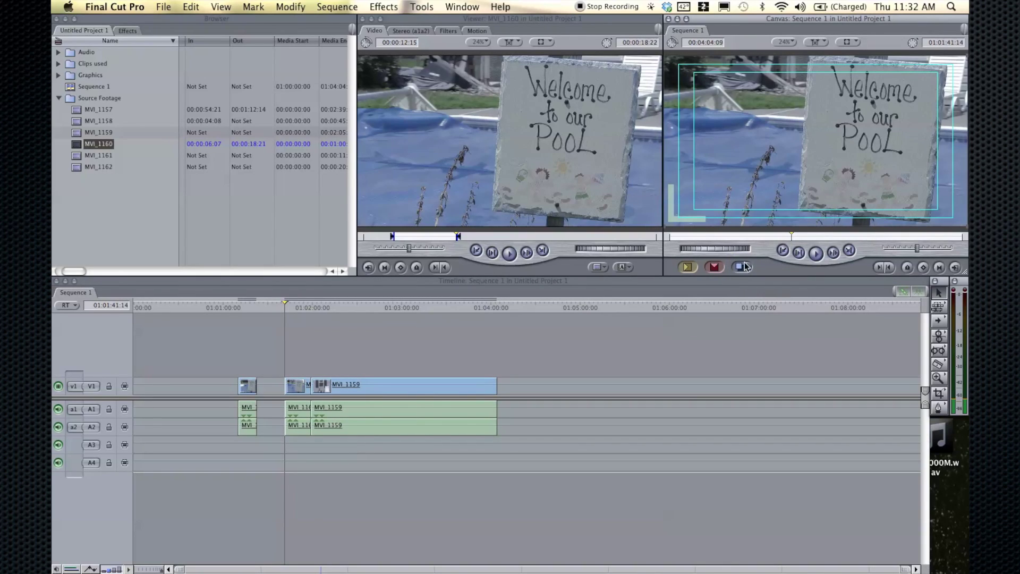
pyautogui.press('super+z')
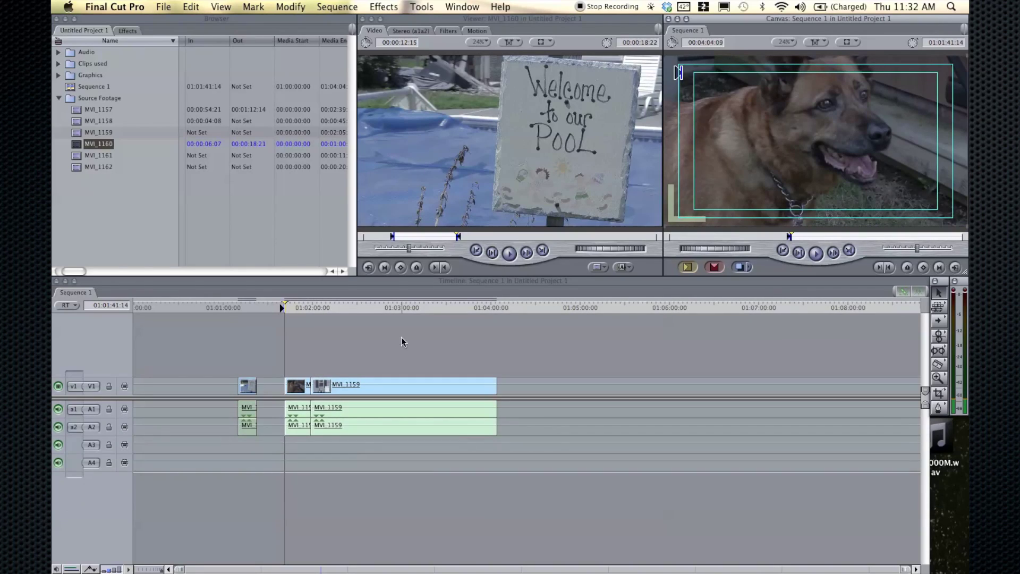
pyautogui.click(398, 339)
# Step: Clear the sequence In point from the ruler's context menu
pyautogui.click(263, 308)
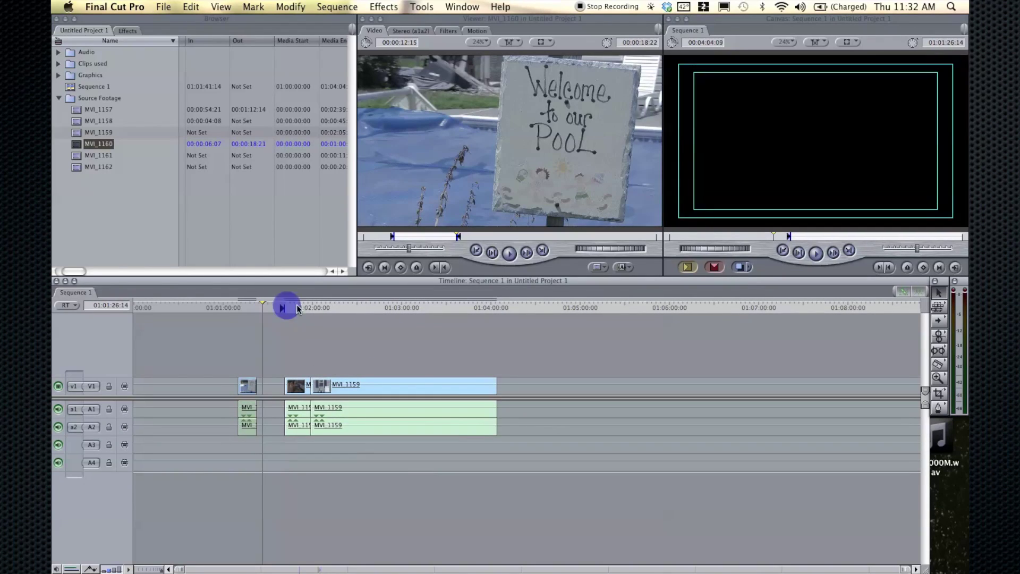
pyautogui.rightClick(306, 310)
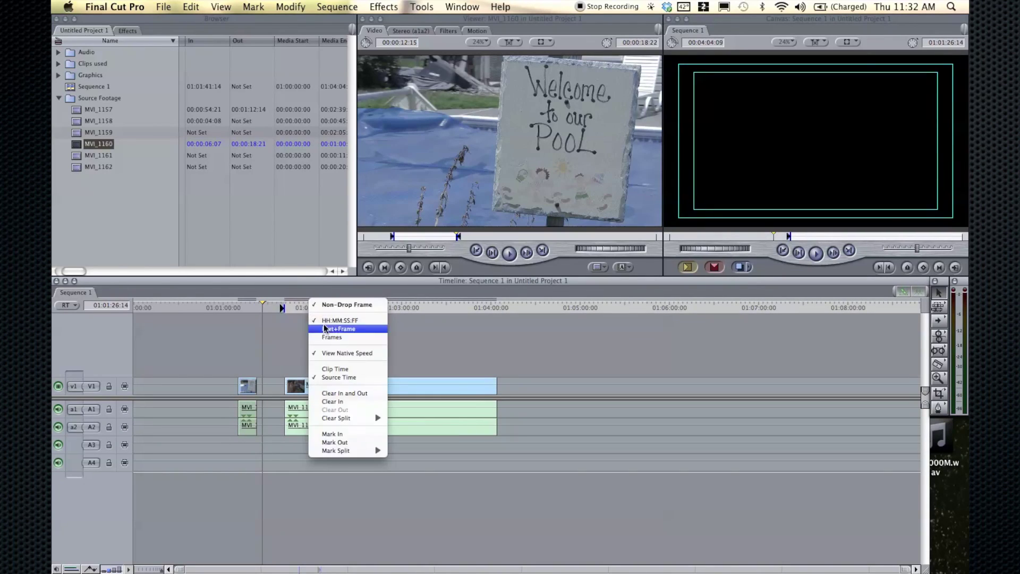
pyautogui.click(357, 393)
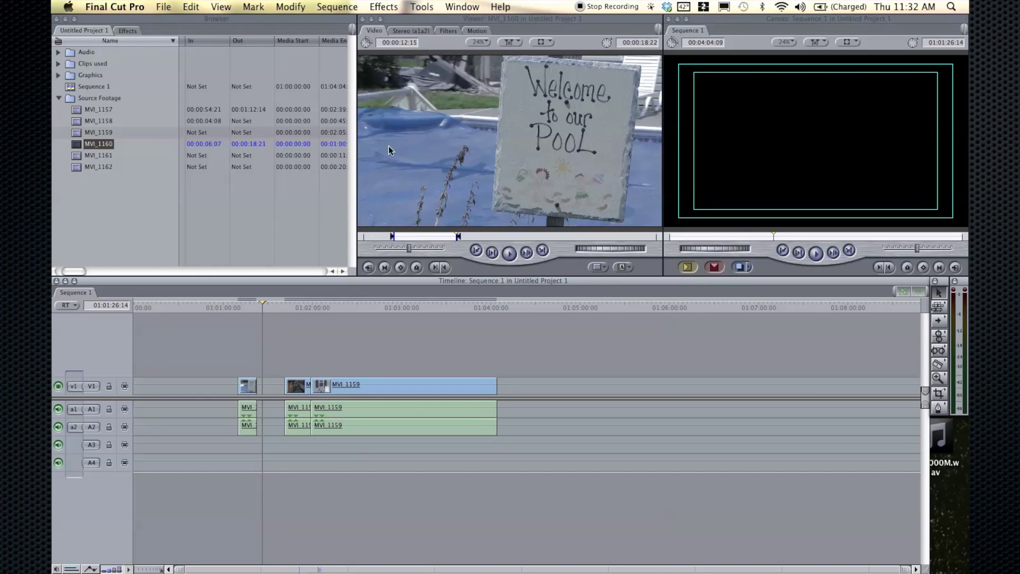
# Step: Add the pool-sign clip after MVI_1159 and scrub to review it
pyautogui.moveTo(456, 187); pyautogui.dragTo(539, 391)
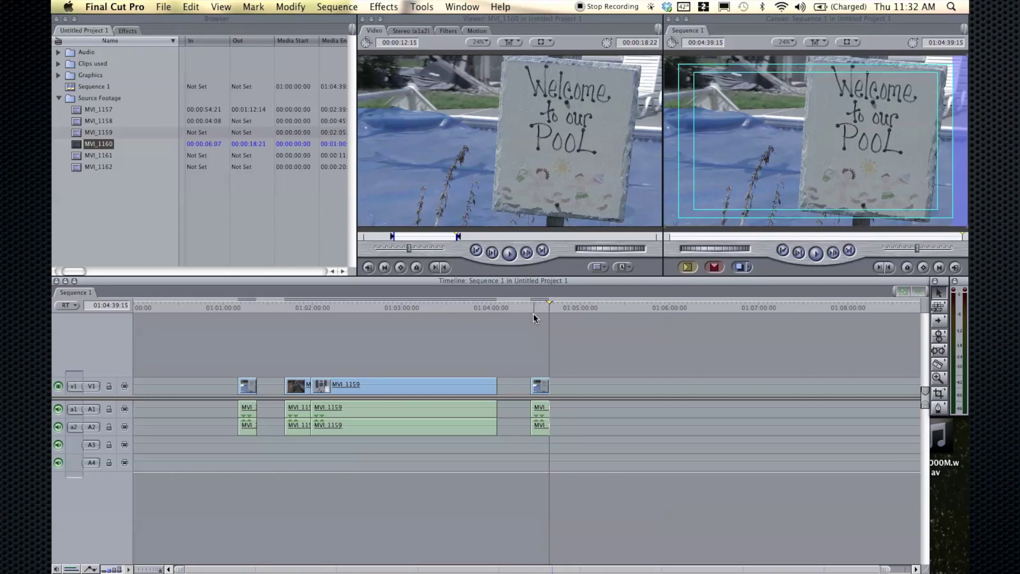
pyautogui.moveTo(540, 305); pyautogui.dragTo(541, 308)
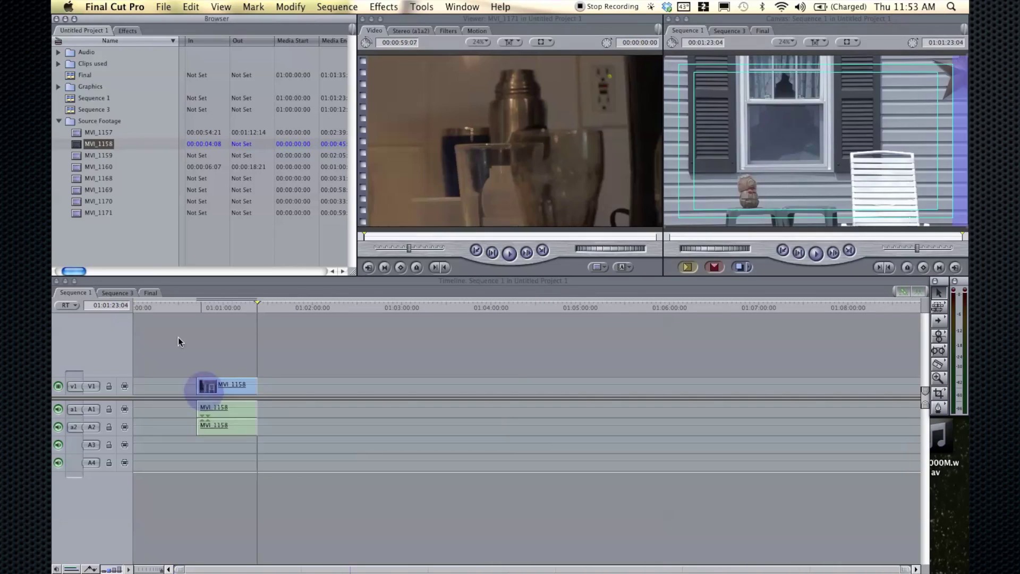
pyautogui.click(80, 148)
# Step: Add two MVI_1158 clips to the sequence and split them at three points
pyautogui.moveTo(80, 148); pyautogui.dragTo(270, 388)
pyautogui.moveTo(318, 303); pyautogui.dragTo(283, 302)
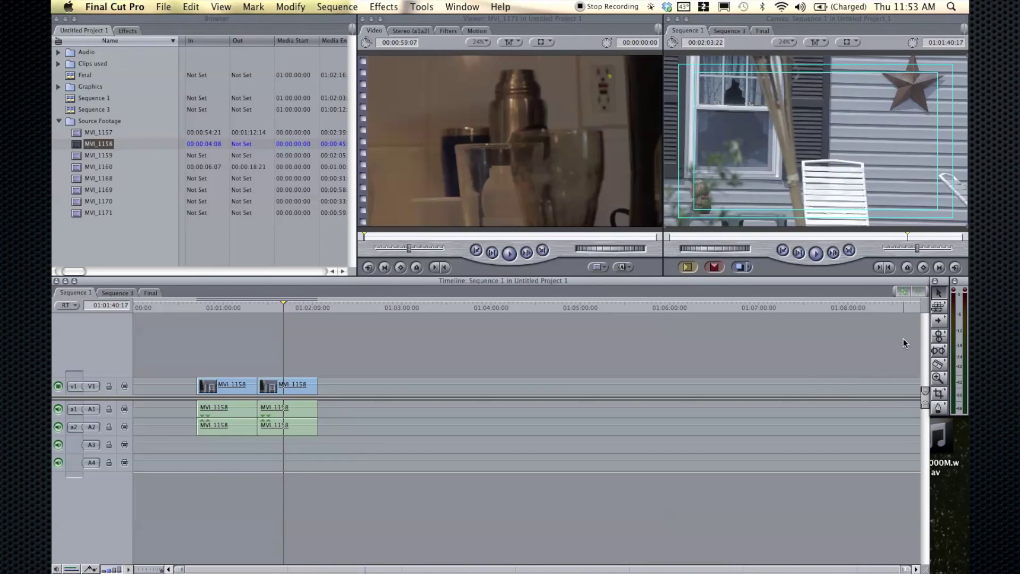
pyautogui.click(937, 366)
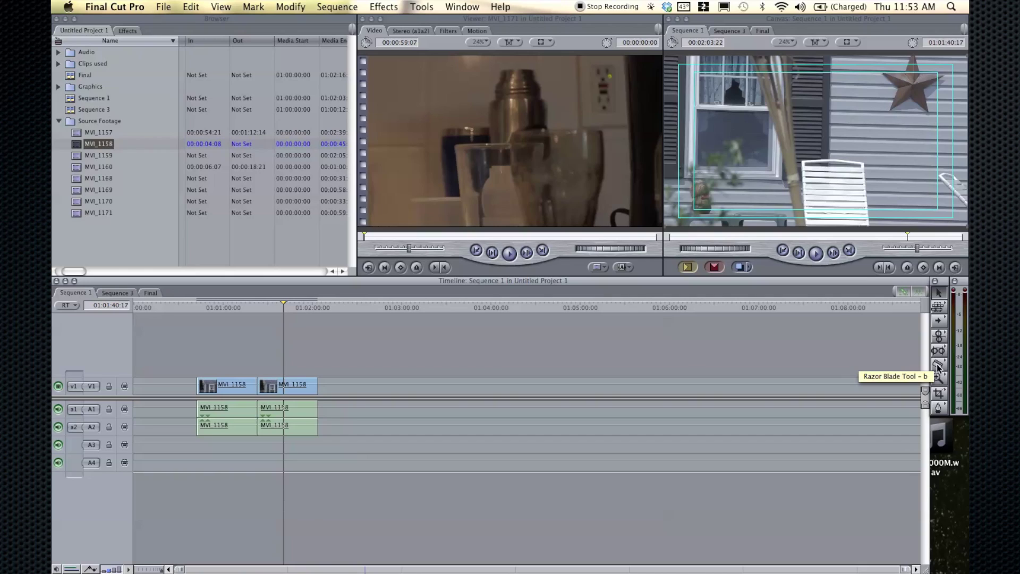
pyautogui.click(938, 365)
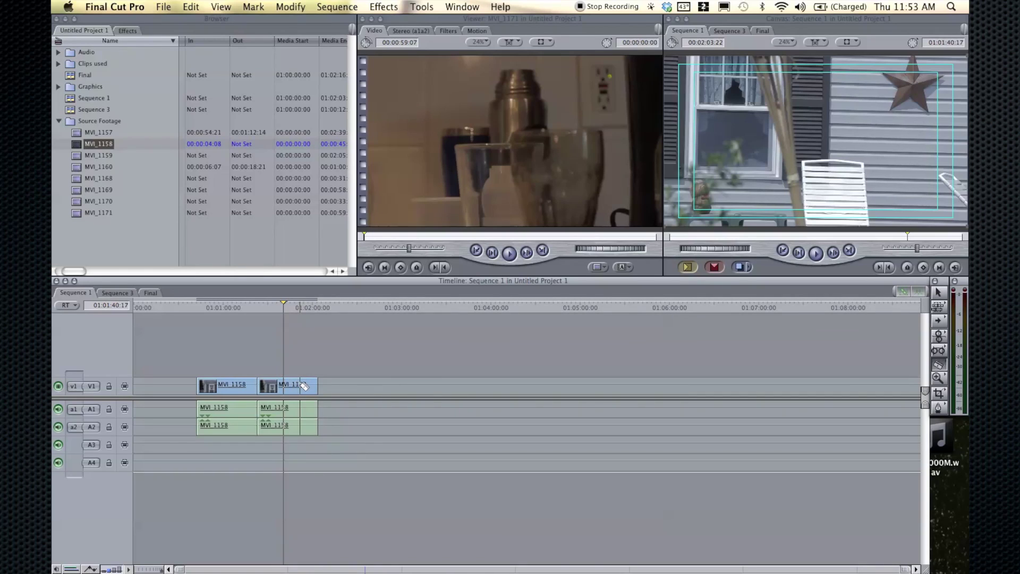
pyautogui.click(303, 385)
pyautogui.click(295, 385)
pyautogui.click(232, 386)
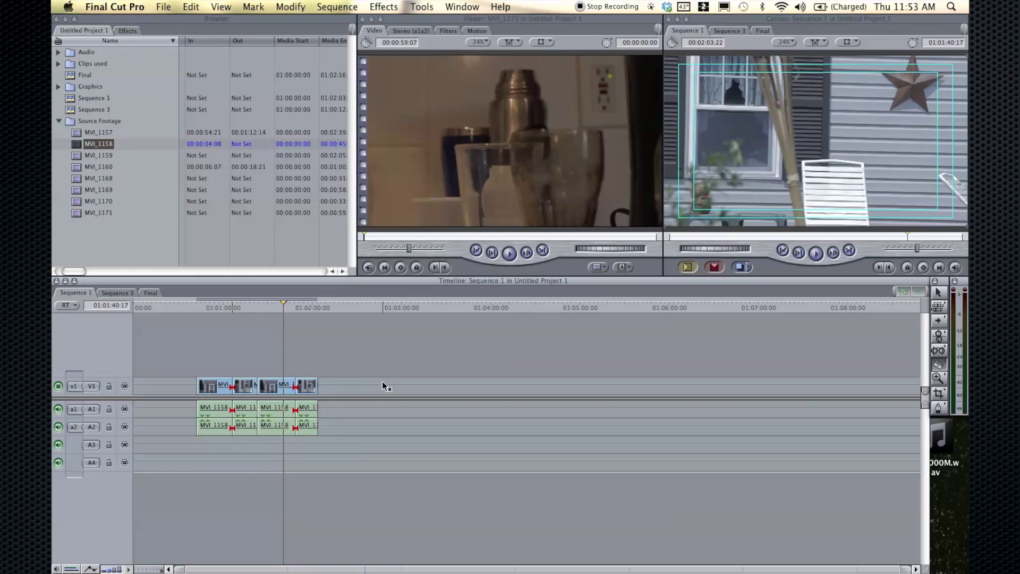
# Step: With the Selection tool, drag the last clip right to leave a gap
pyautogui.click(327, 388)
pyautogui.click(400, 393)
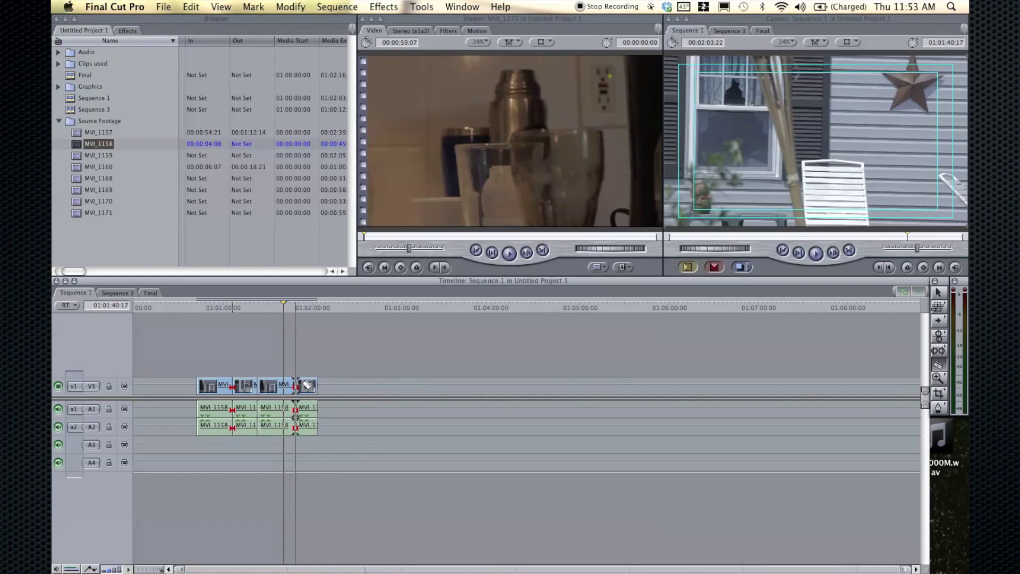
pyautogui.press('a')
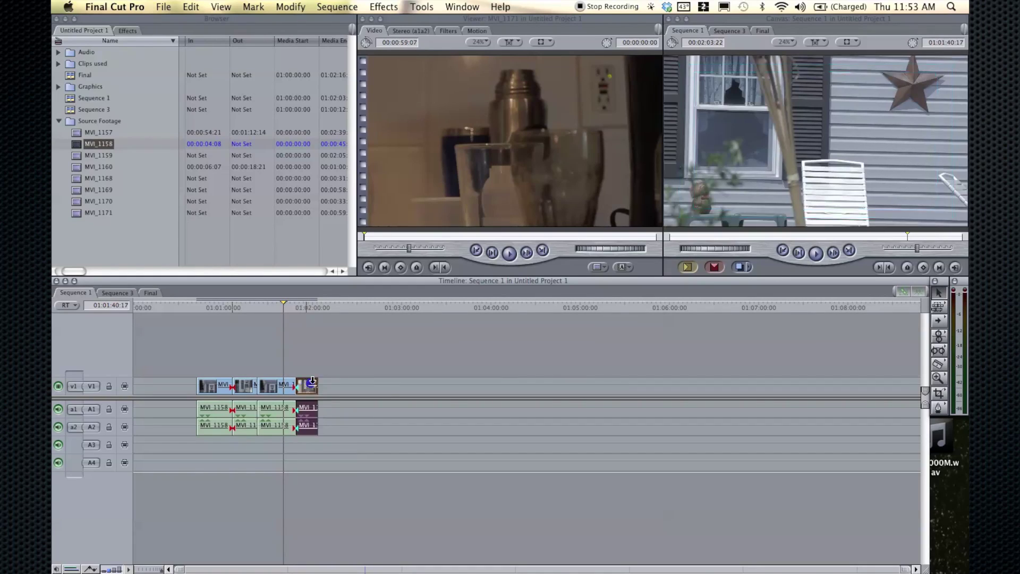
pyautogui.moveTo(312, 384); pyautogui.dragTo(348, 392)
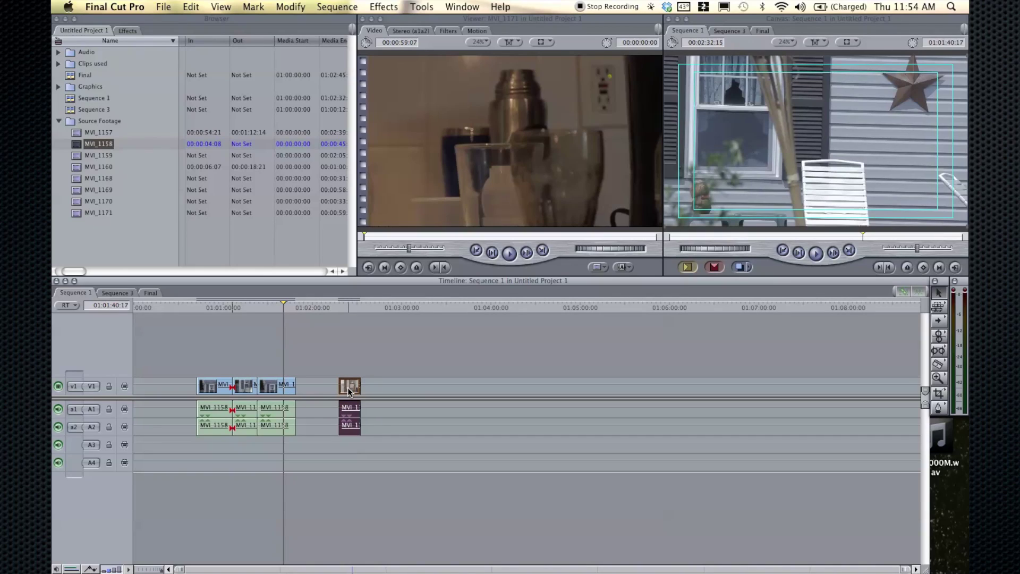
# Step: Split the clips with Add Edit at a slightly earlier playhead and select the following piece
pyautogui.moveTo(285, 307)
pyautogui.mouseDown()
pyautogui.moveTo(269, 307)
pyautogui.moveTo(278, 307)
pyautogui.mouseUp()
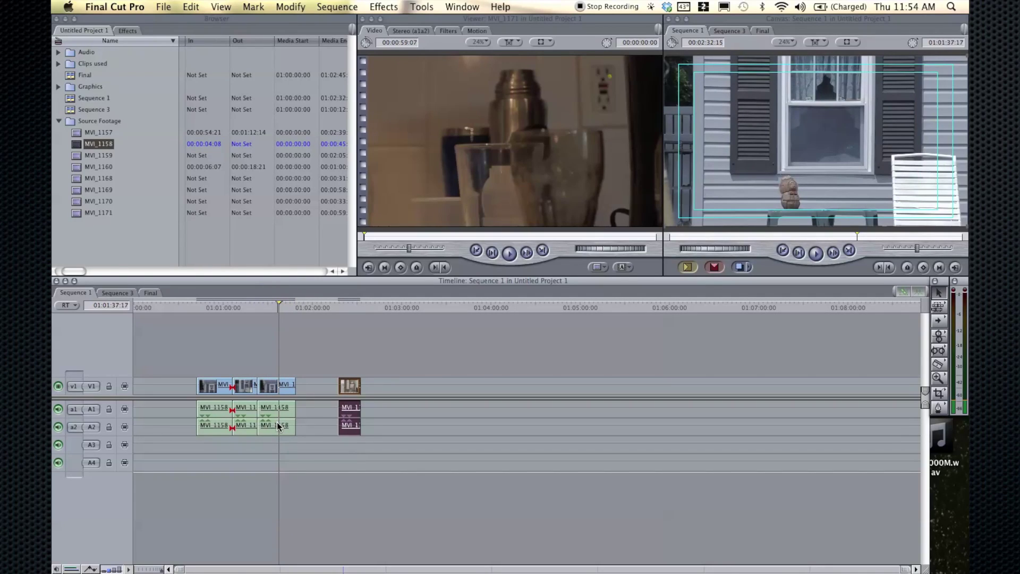
pyautogui.hotkey('ctrl', 'v')
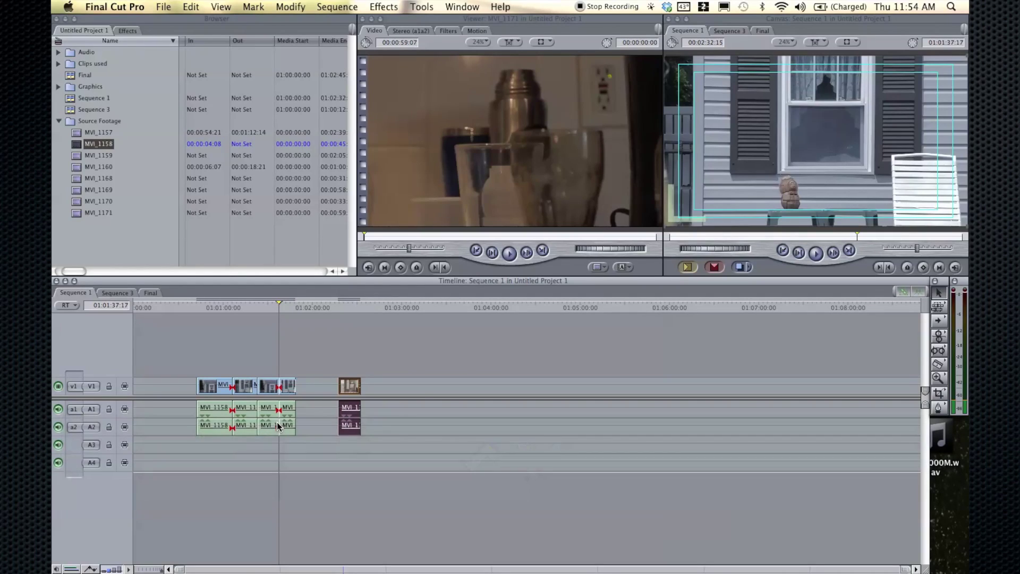
pyautogui.moveTo(283, 389)
pyautogui.mouseDown()
pyautogui.moveTo(302, 390)
pyautogui.moveTo(293, 389)
pyautogui.mouseUp()
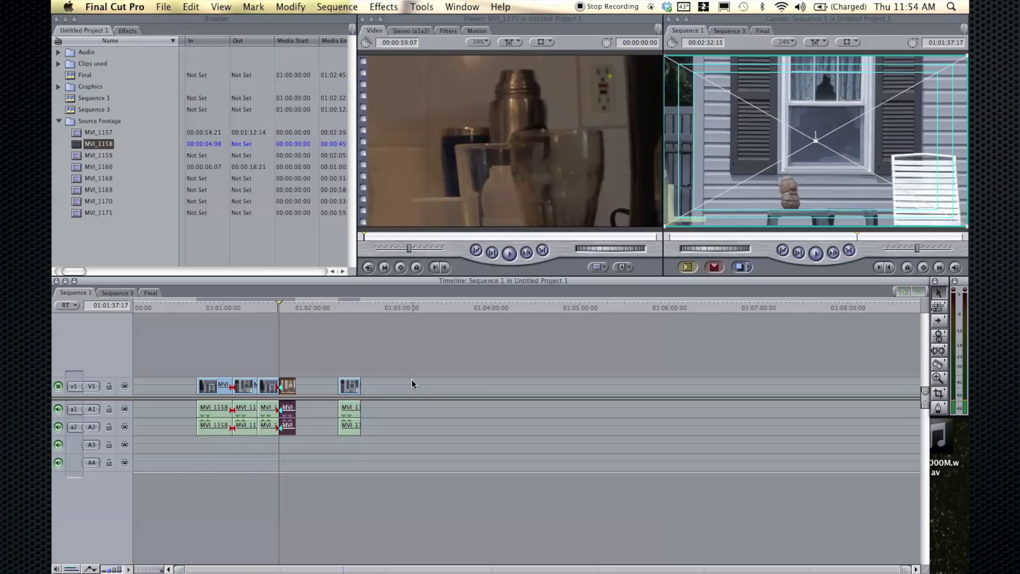
# Step: Blade the right-hand clip and drag the cut pieces further right, leaving gaps
pyautogui.press('b')
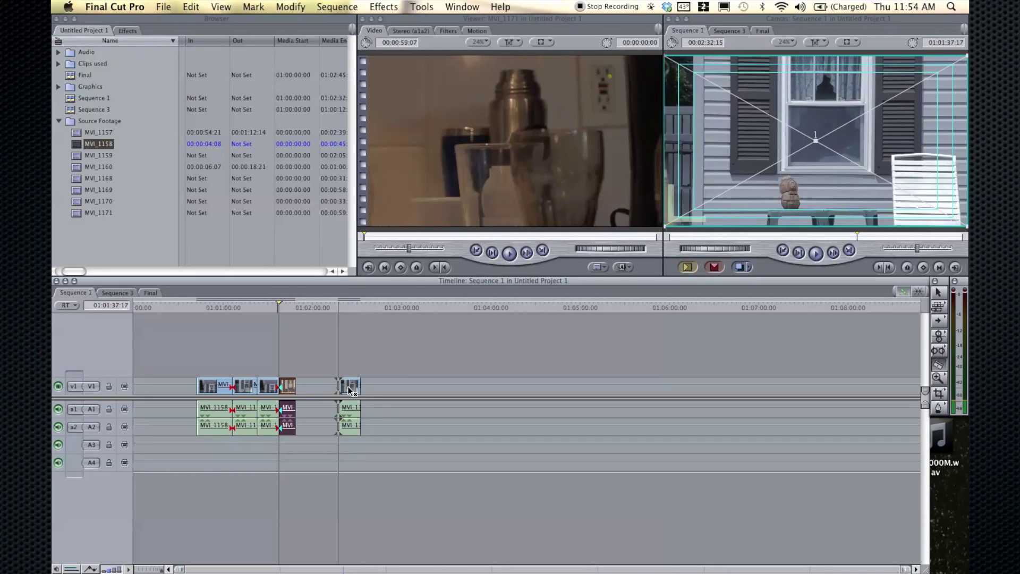
pyautogui.click(350, 389)
pyautogui.press('a')
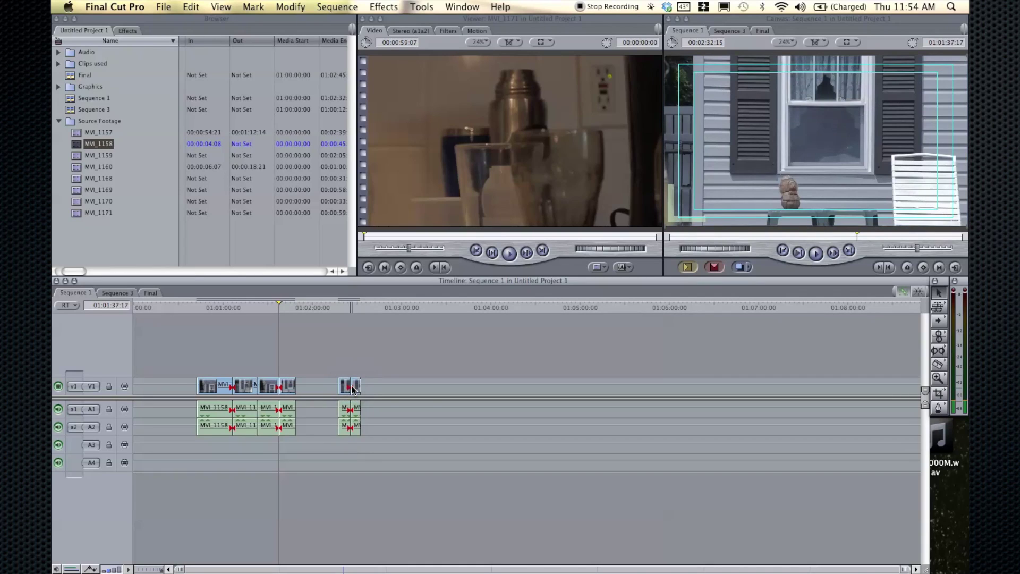
pyautogui.moveTo(351, 390); pyautogui.dragTo(407, 392)
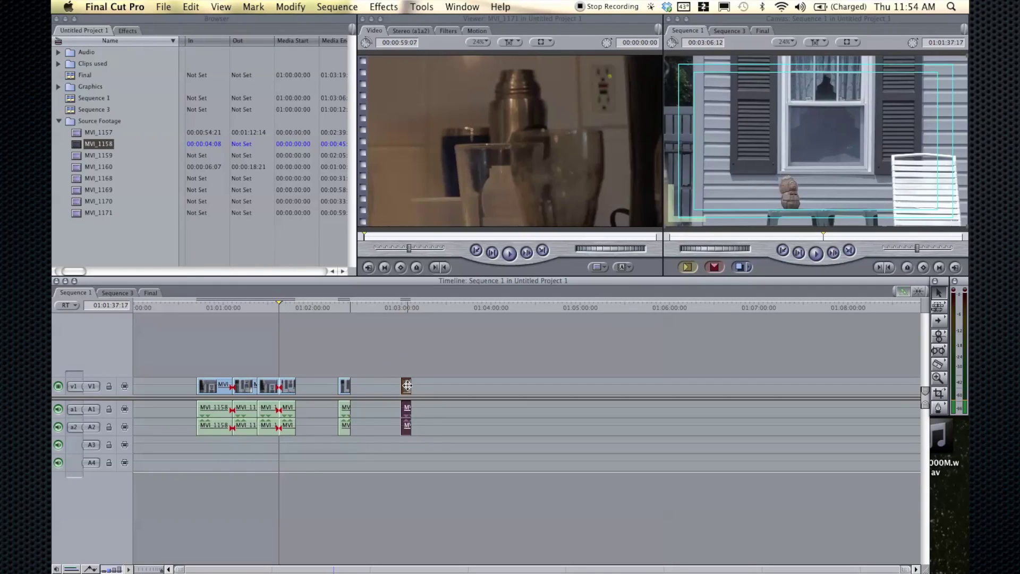
pyautogui.click(407, 385)
pyautogui.moveTo(348, 386); pyautogui.dragTo(470, 390)
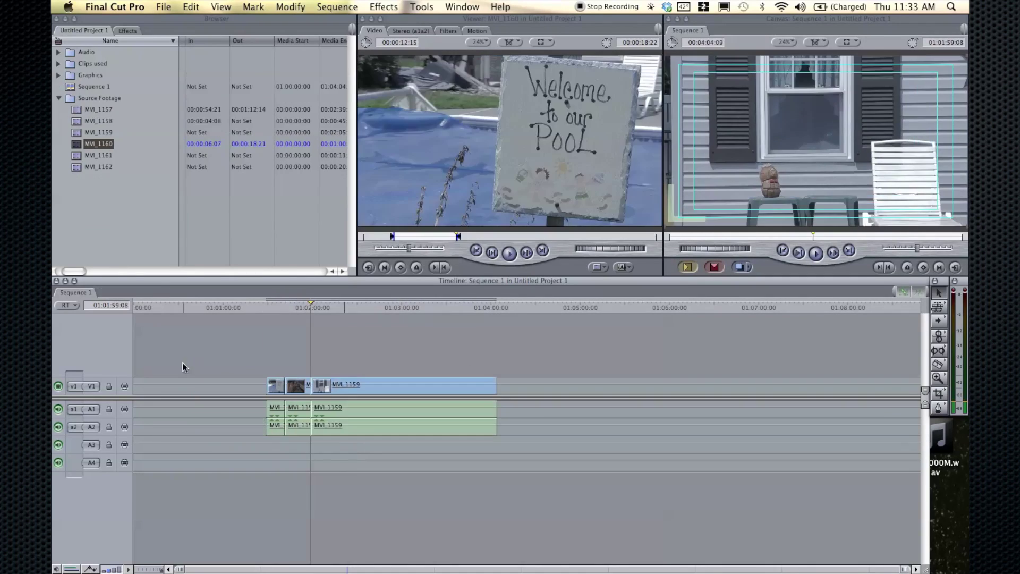
# Step: Delete the empty gap at the start of Sequence 1 and add a new sequence to the project
pyautogui.click(177, 388)
pyautogui.press('Delete')
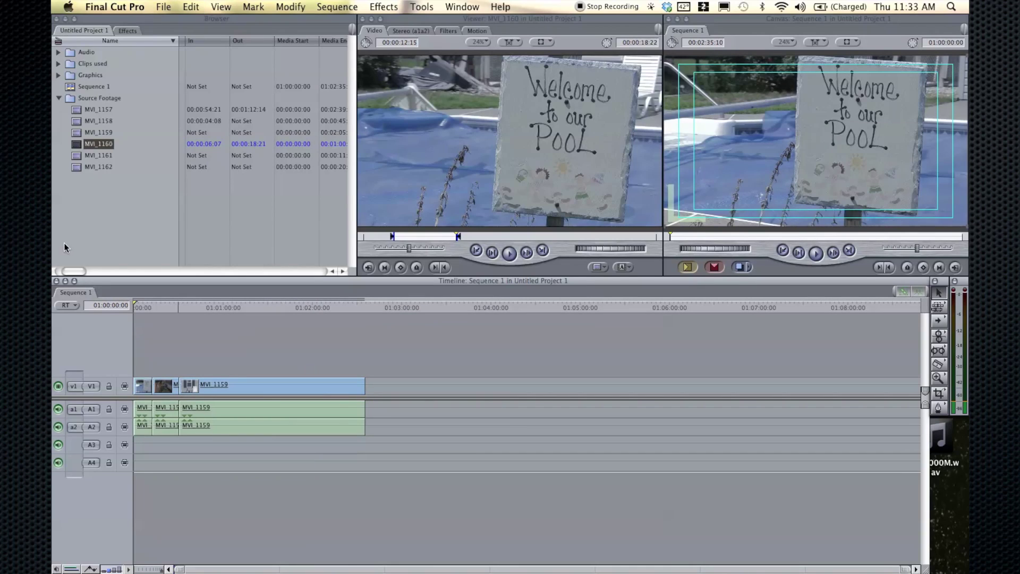
pyautogui.click(116, 237)
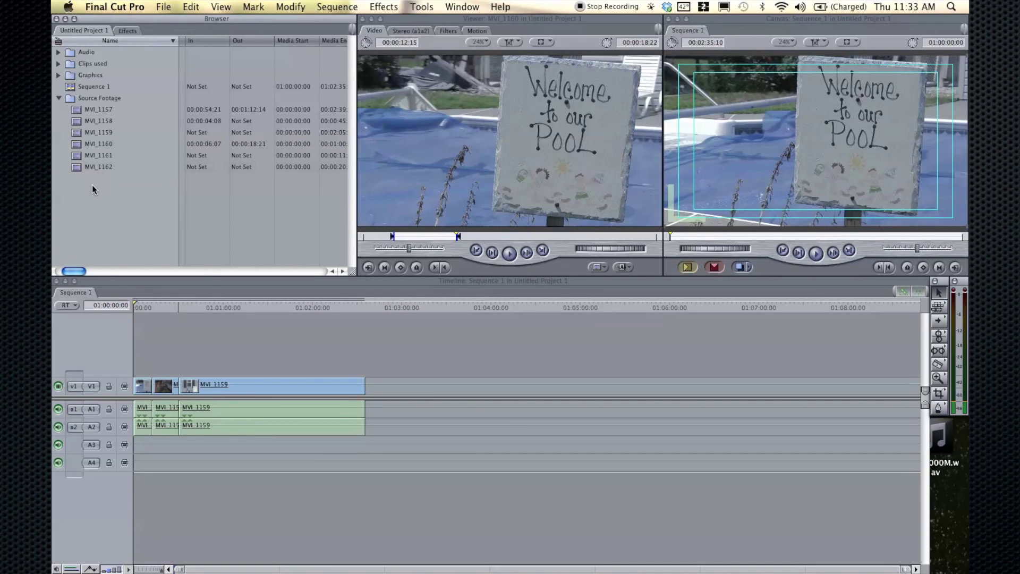
pyautogui.rightClick(89, 188)
pyautogui.click(120, 221)
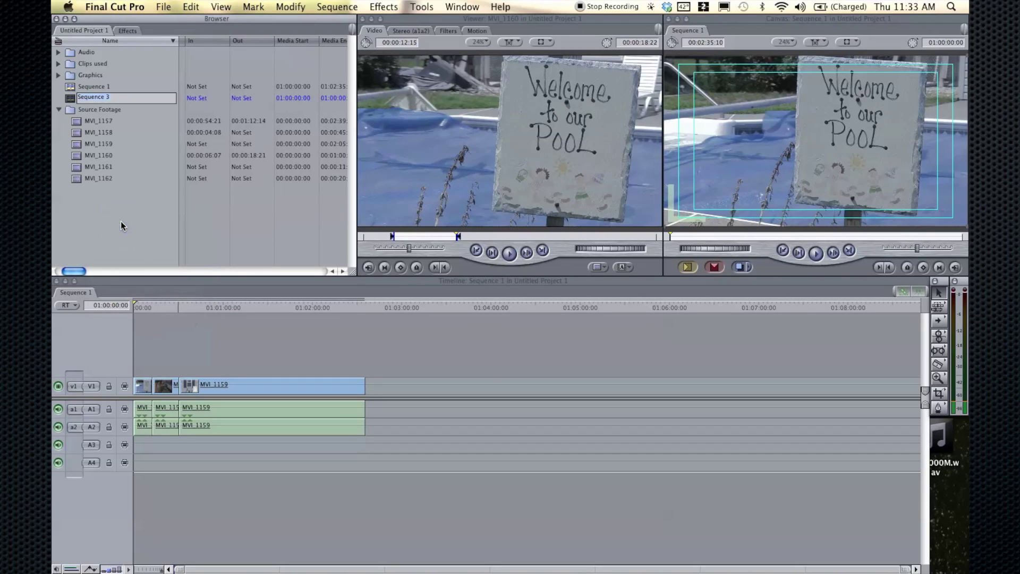
# Step: Keep the name Sequence 3, open it, and put clip MVI_1160 into it
pyautogui.click(101, 125)
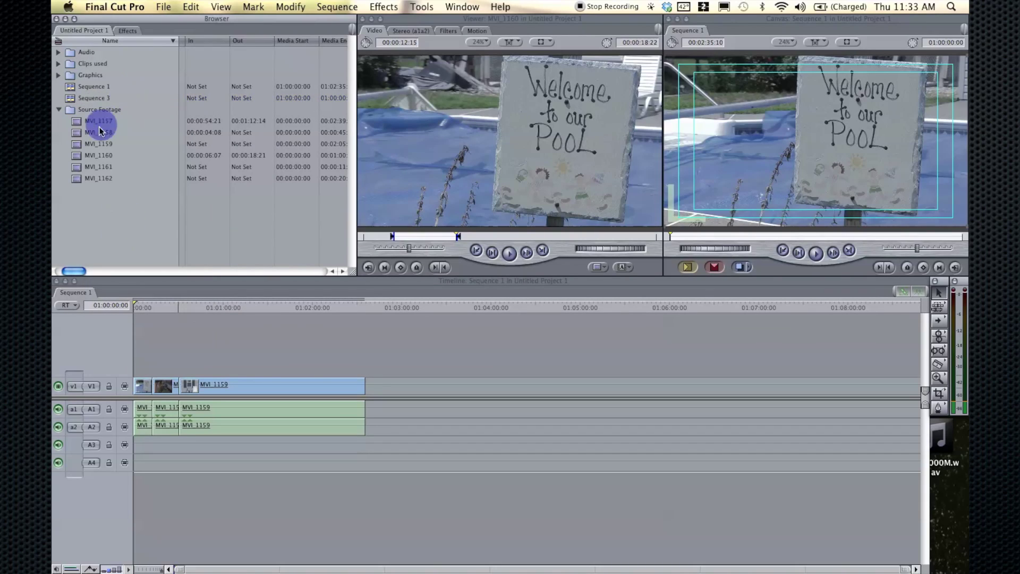
pyautogui.doubleClick(70, 98)
pyautogui.moveTo(85, 158); pyautogui.dragTo(148, 392)
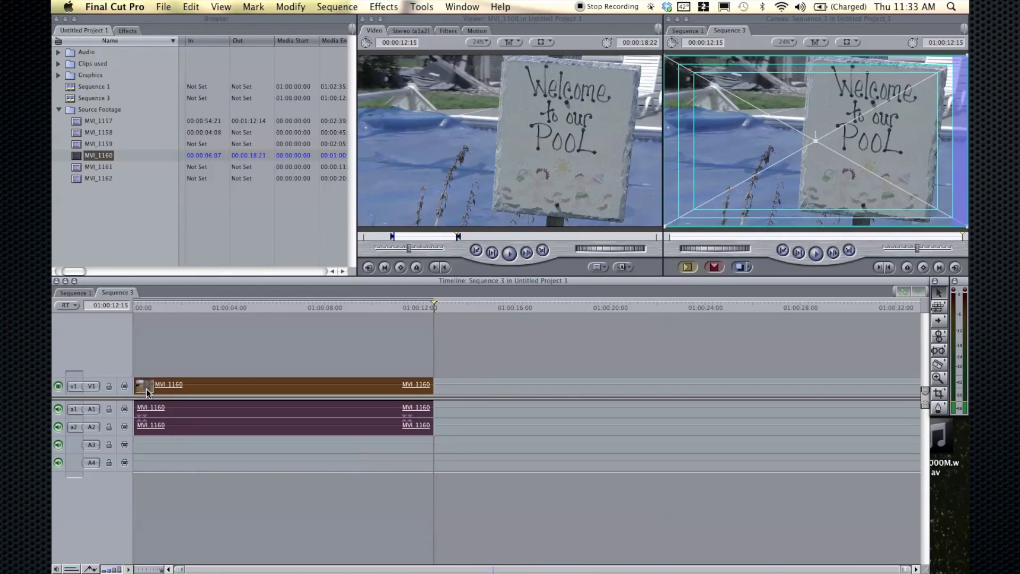
# Step: Preview Sequence 1 in the timeline, then switch back to Sequence 3
pyautogui.click(72, 88)
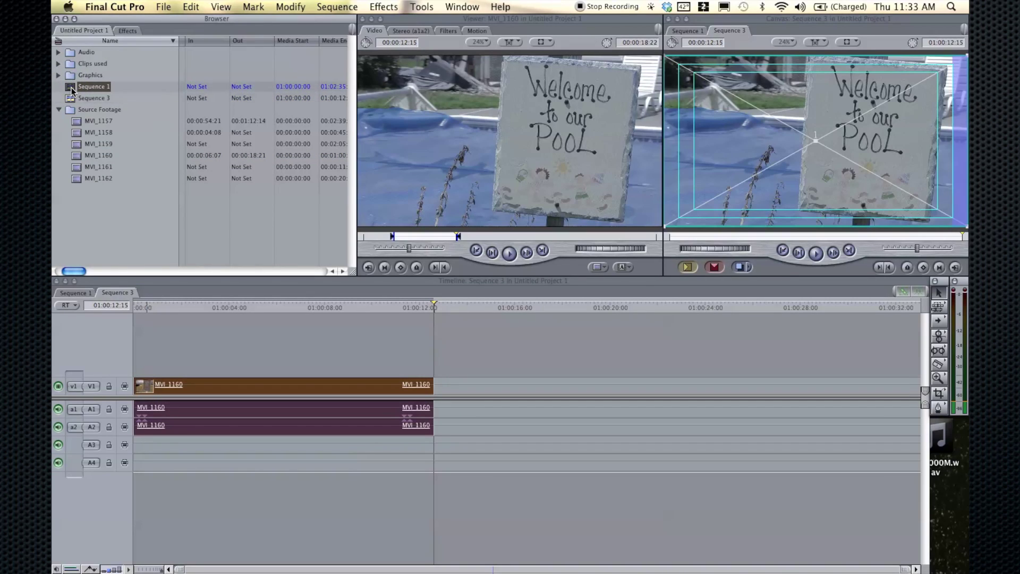
pyautogui.click(78, 292)
pyautogui.moveTo(223, 305); pyautogui.dragTo(264, 313)
pyautogui.click(117, 293)
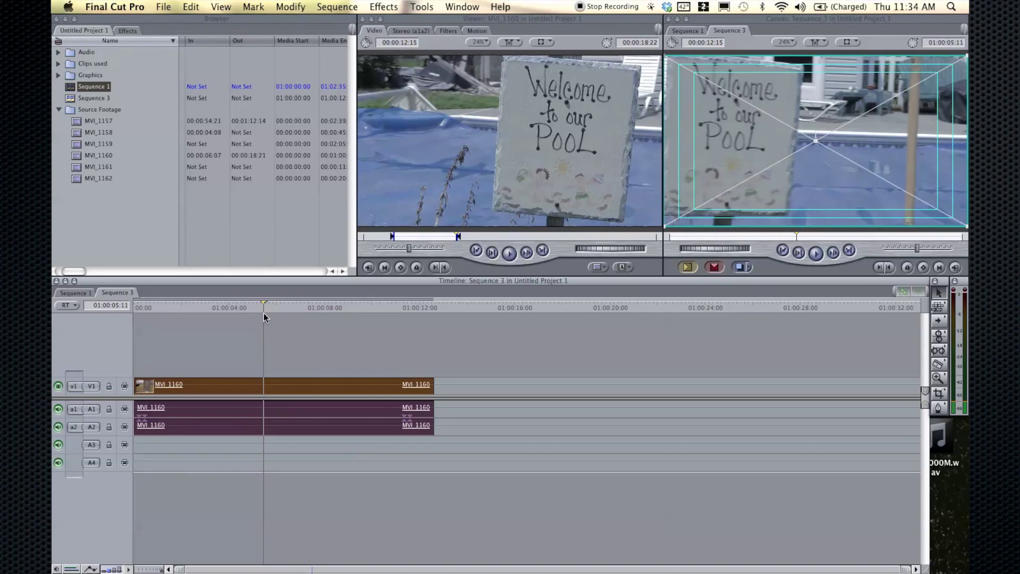
# Step: Create a sequence named Final, open it, and drop Sequence 1 into its timeline
pyautogui.rightClick(88, 214)
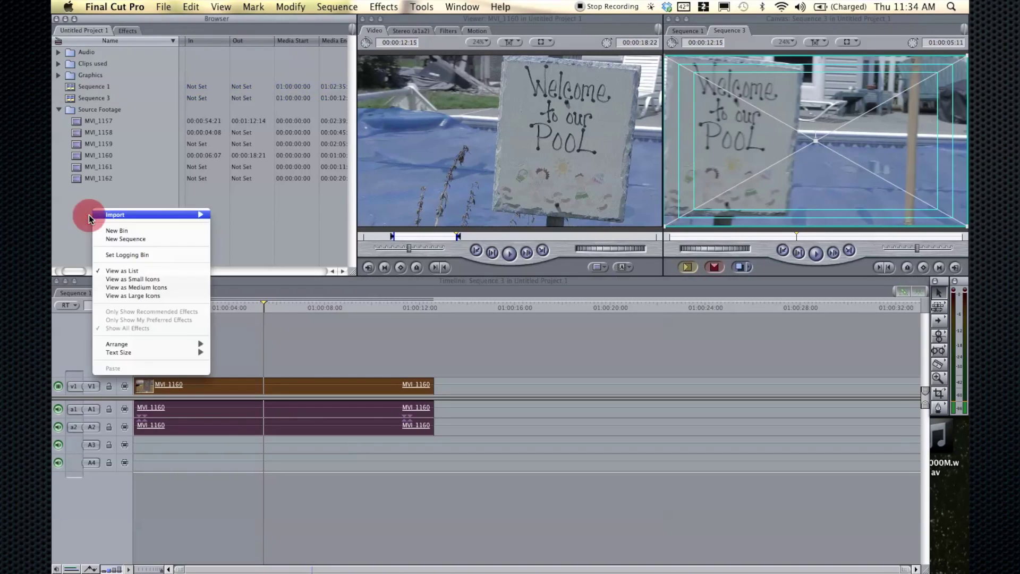
pyautogui.click(133, 239)
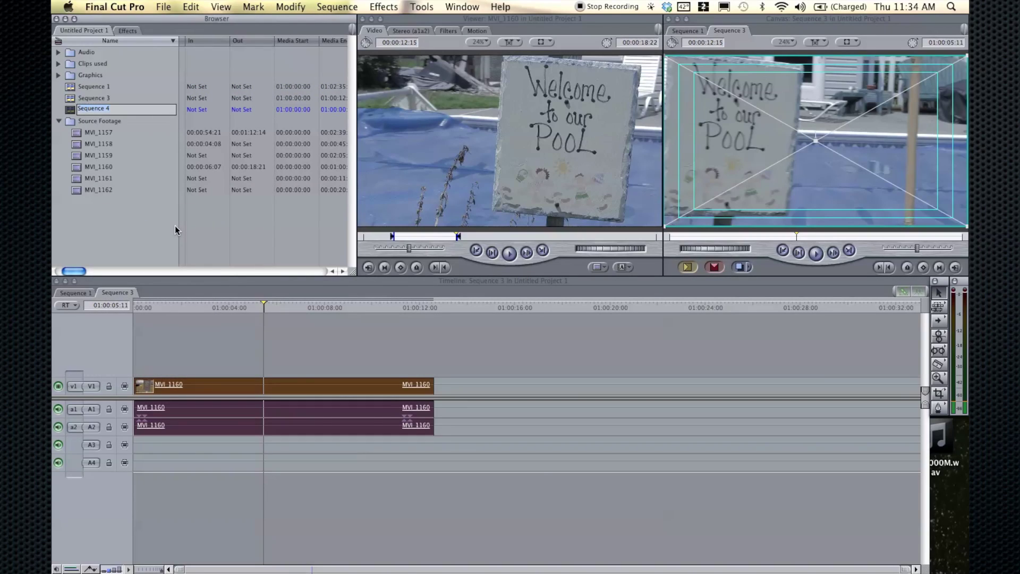
pyautogui.write('Final')
pyautogui.press('Return')
pyautogui.doubleClick(69, 75)
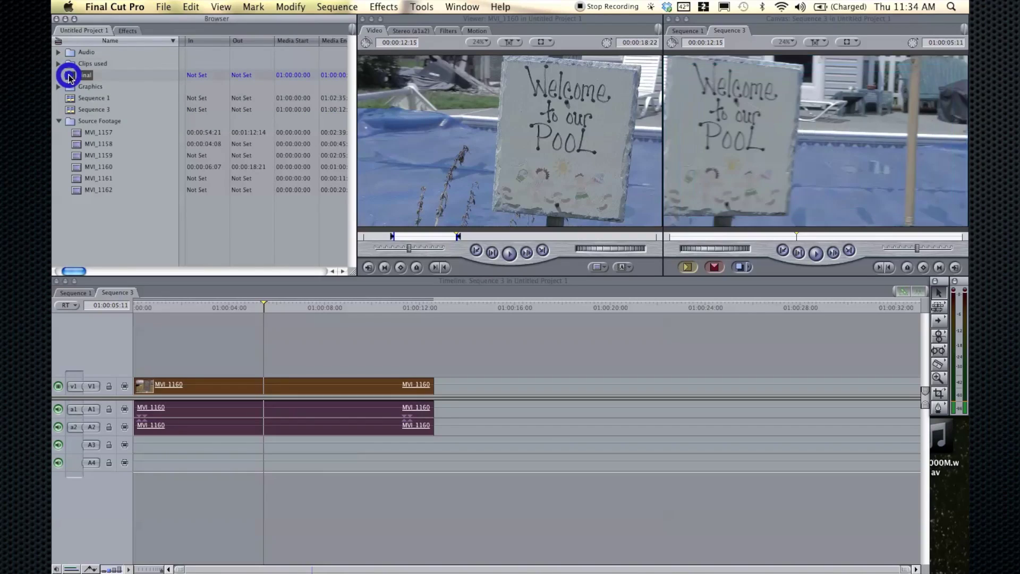
pyautogui.moveTo(72, 103); pyautogui.dragTo(143, 390)
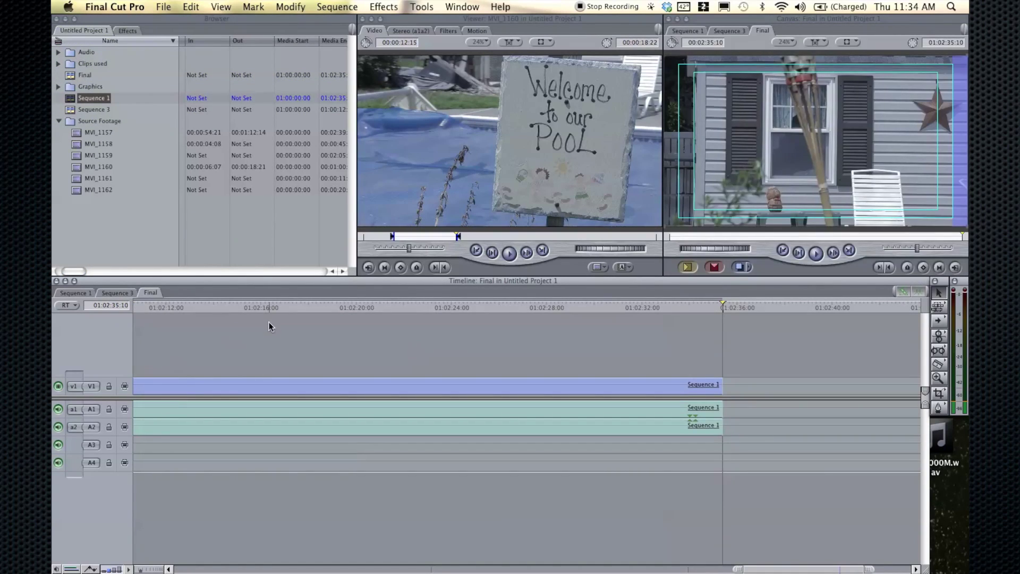
# Step: Zoom out on the Final timeline and append Sequence 3 after the nested Sequence 1 clip
pyautogui.moveTo(255, 308); pyautogui.dragTo(181, 326)
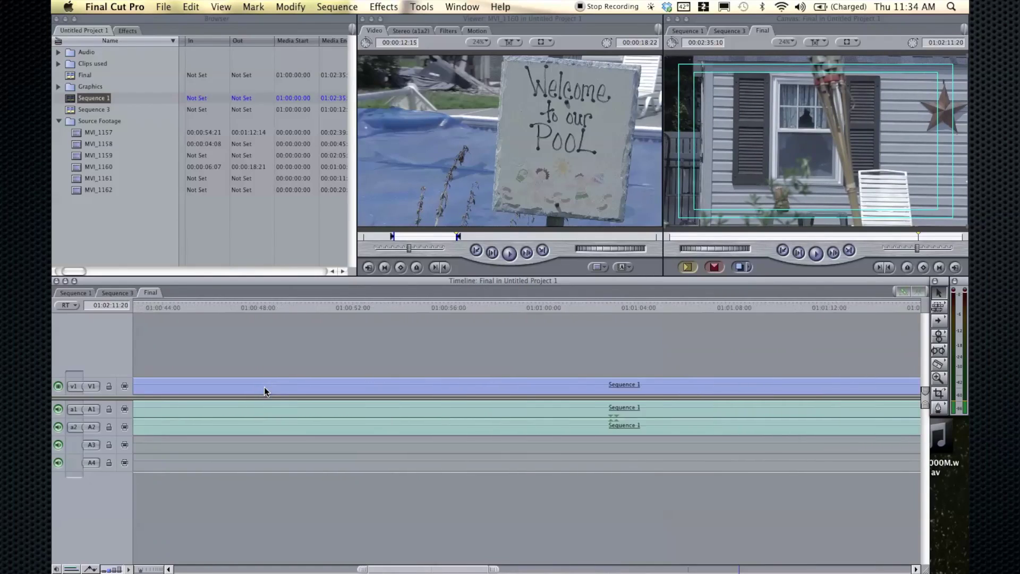
pyautogui.press('super+minus')
pyautogui.press('super+minus')
pyautogui.press('super+minus')
pyautogui.moveTo(157, 310); pyautogui.dragTo(271, 312)
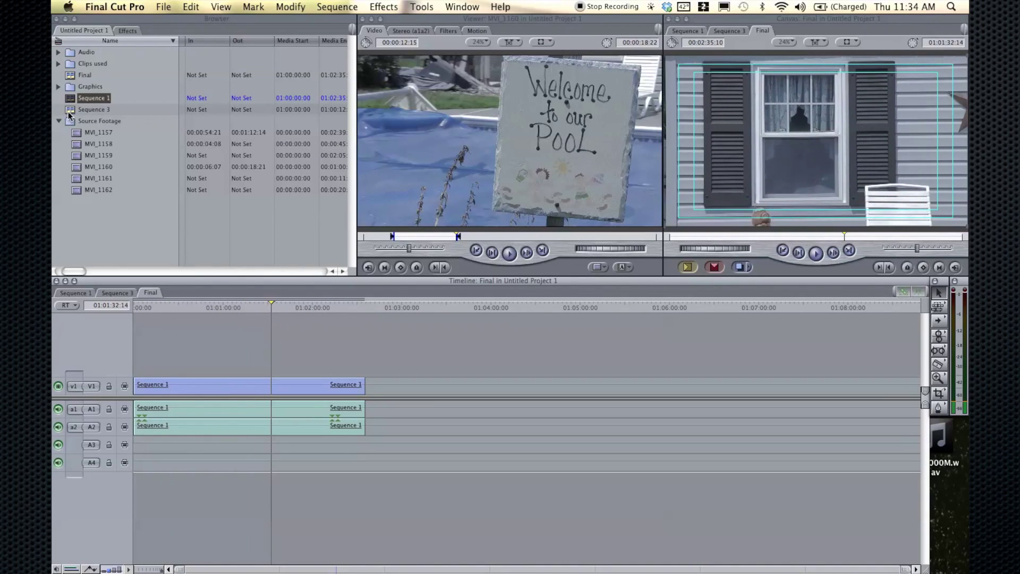
pyautogui.moveTo(136, 109); pyautogui.dragTo(367, 402)
pyautogui.click(360, 307)
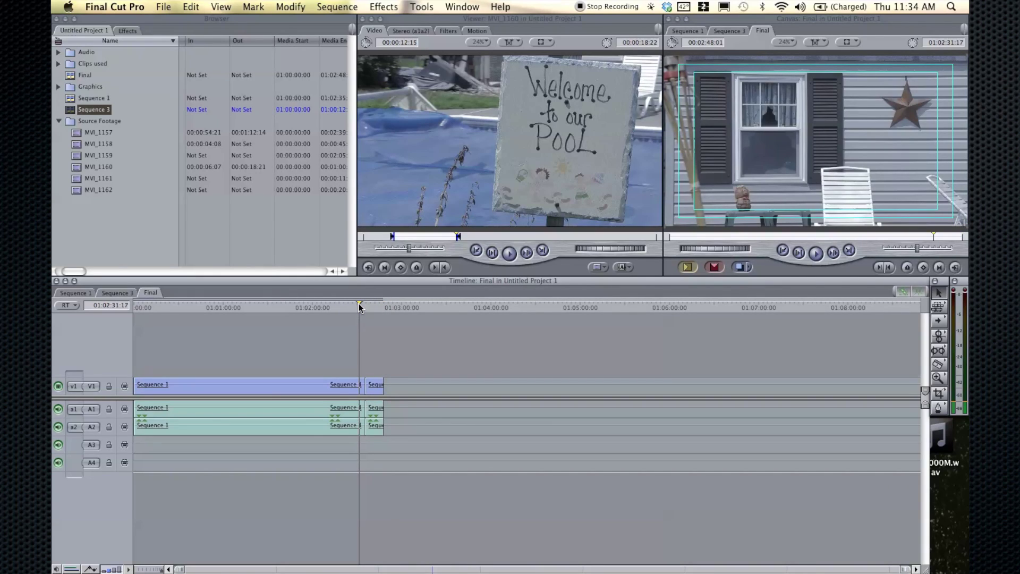
# Step: Look through the Video Generators category in Effects, then return to the project bins
pyautogui.click(128, 30)
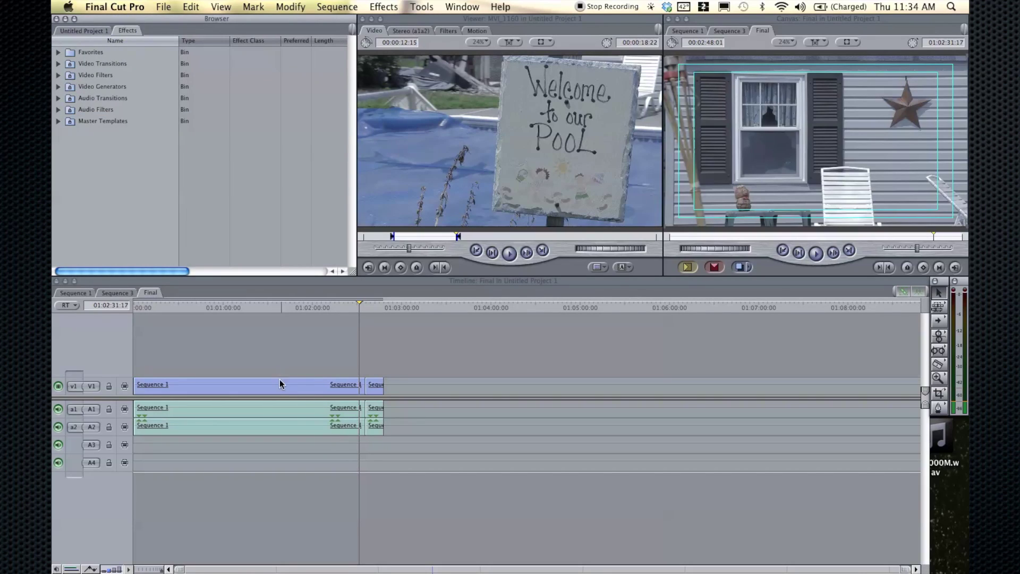
pyautogui.click(68, 86)
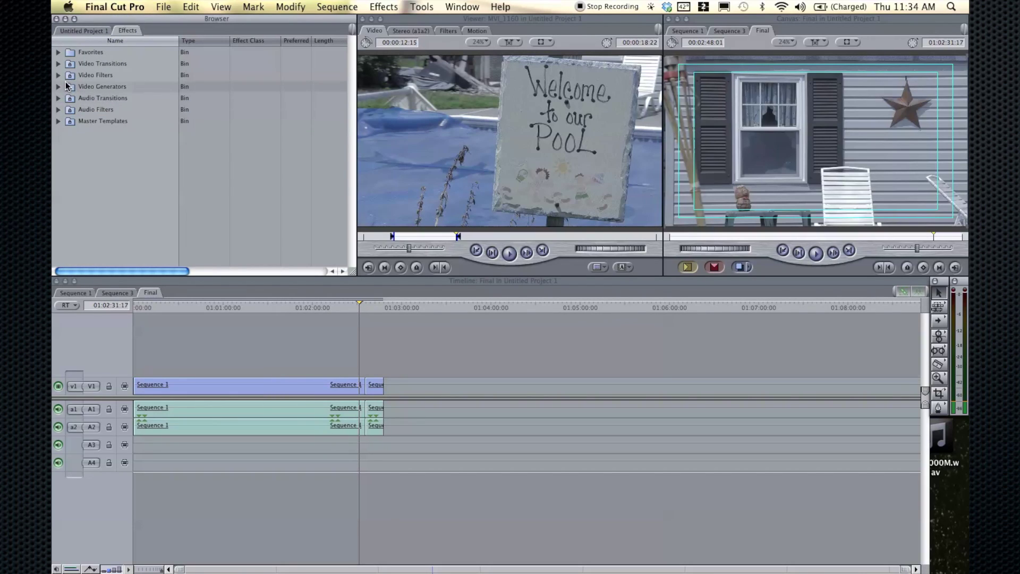
pyautogui.click(139, 65)
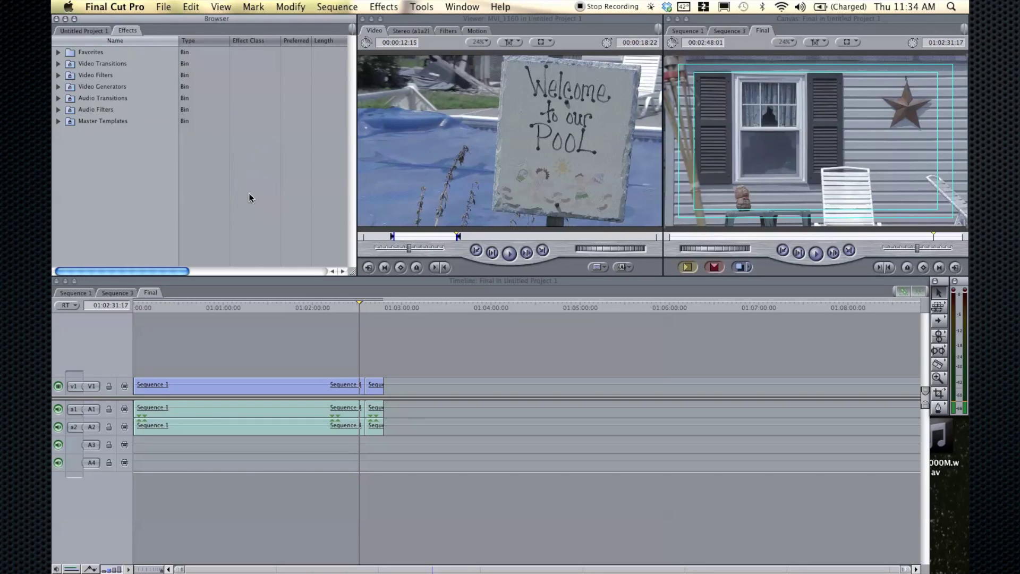
pyautogui.click(73, 31)
# Step: Preview the Final sequence around the two-minute mark, then show Sequence 1 in the timeline
pyautogui.moveTo(337, 308); pyautogui.dragTo(321, 306)
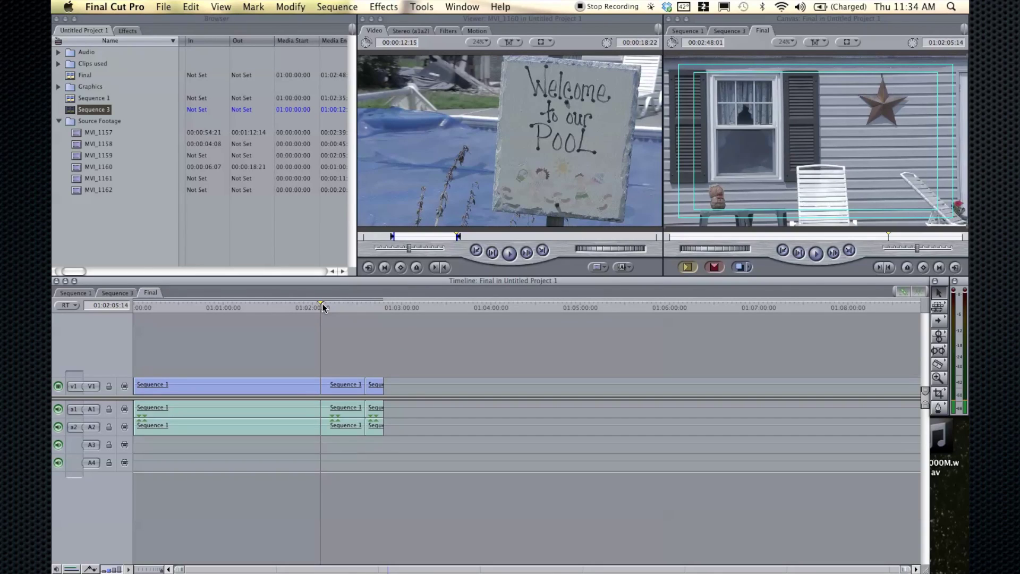
pyautogui.moveTo(320, 306)
pyautogui.mouseDown()
pyautogui.moveTo(266, 306)
pyautogui.moveTo(375, 308)
pyautogui.moveTo(334, 307)
pyautogui.mouseUp()
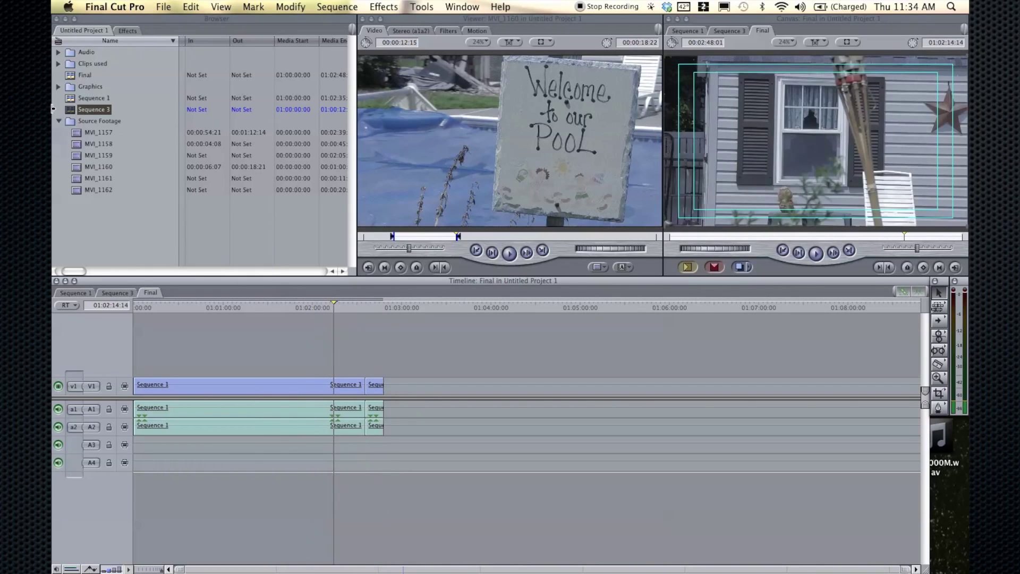
pyautogui.moveTo(53, 109); pyautogui.dragTo(87, 146)
pyautogui.click(80, 292)
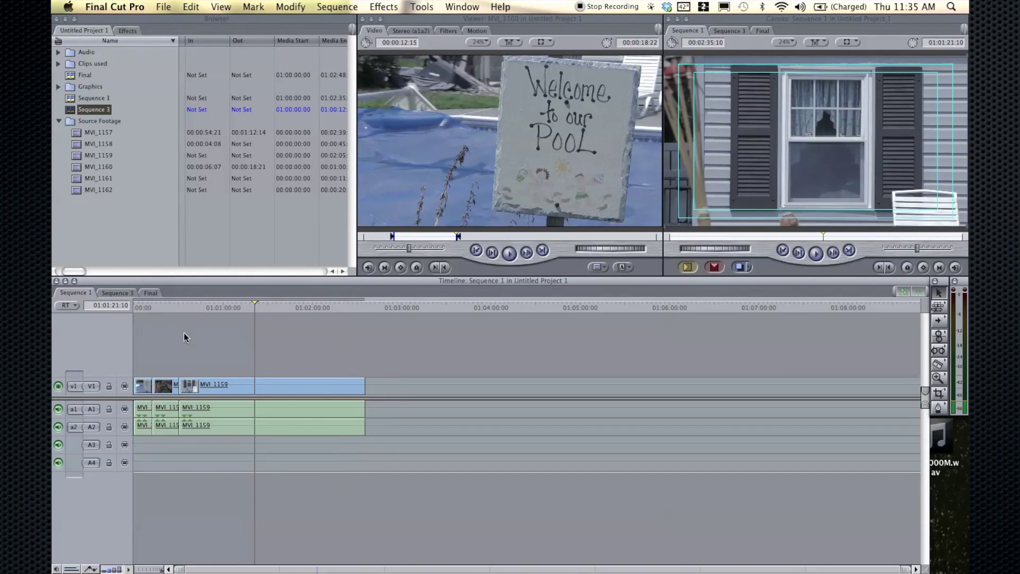
# Step: Move clip MVI_1159 so it starts at 01:02:00:00 in Sequence 1
pyautogui.click(289, 391)
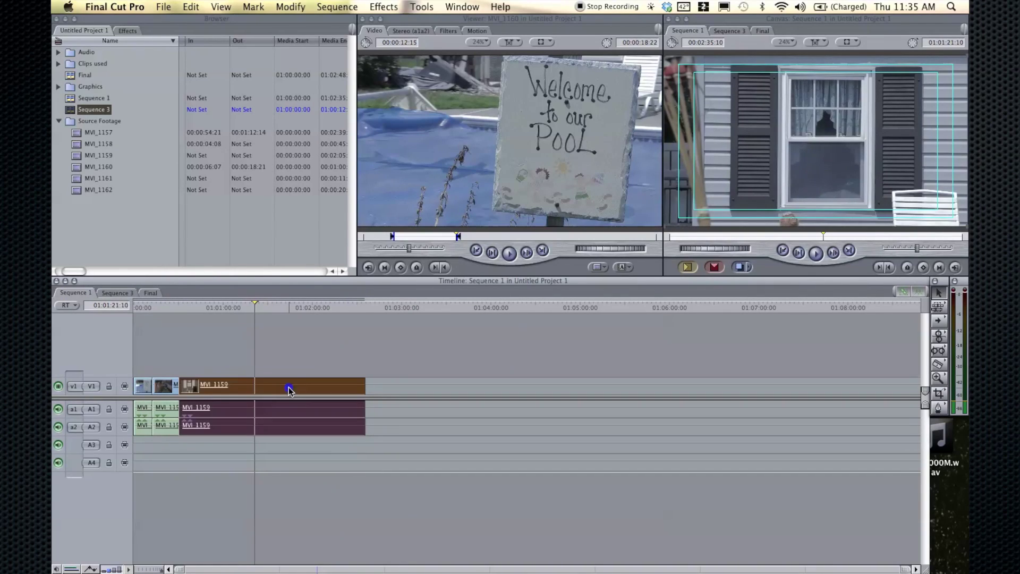
pyautogui.click(248, 304)
pyautogui.moveTo(248, 304); pyautogui.dragTo(291, 310)
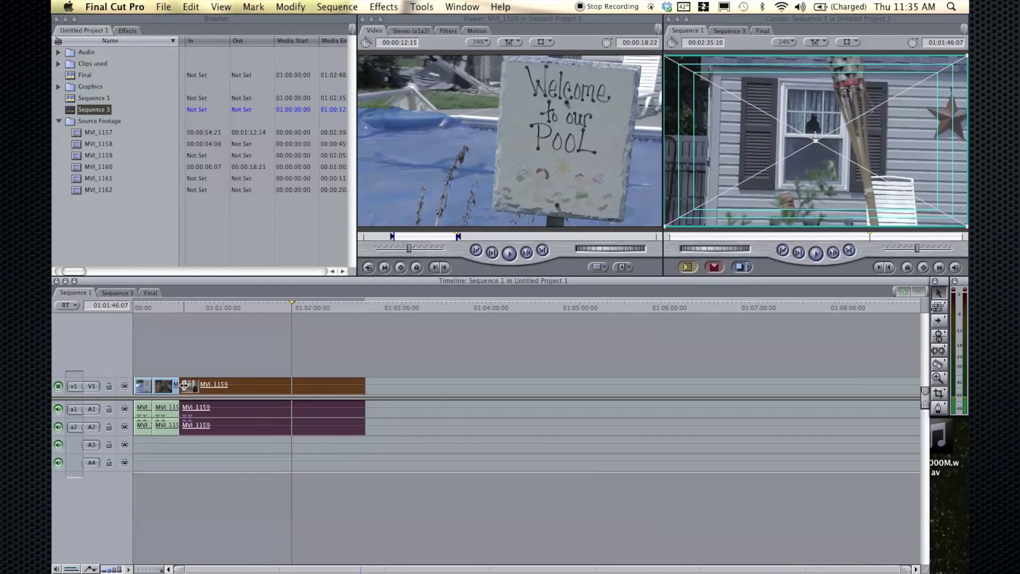
pyautogui.moveTo(184, 386); pyautogui.dragTo(314, 383)
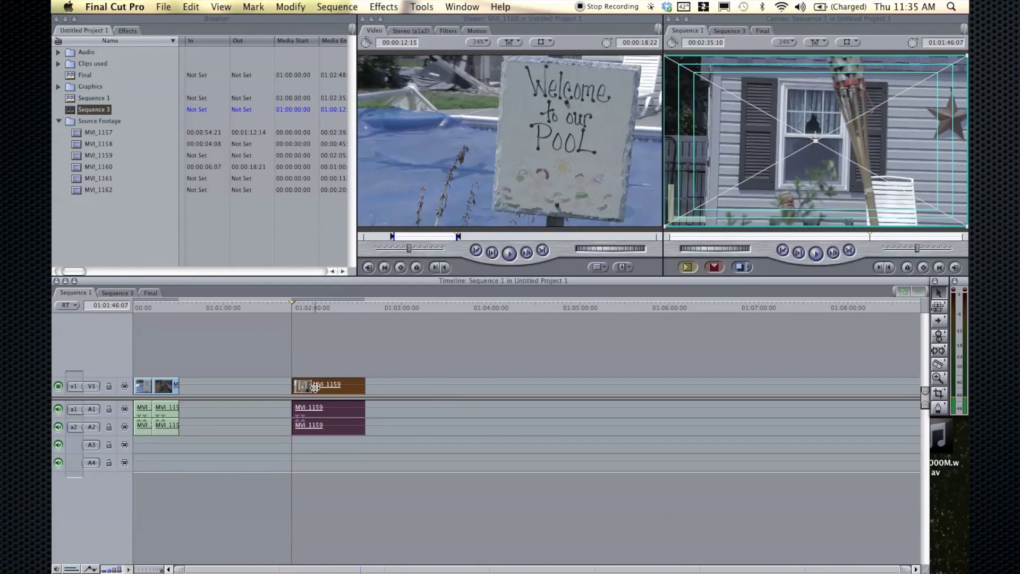
# Step: Set MVI_1159 to a Constant Speed of 50% and play back the result
pyautogui.rightClick(315, 389)
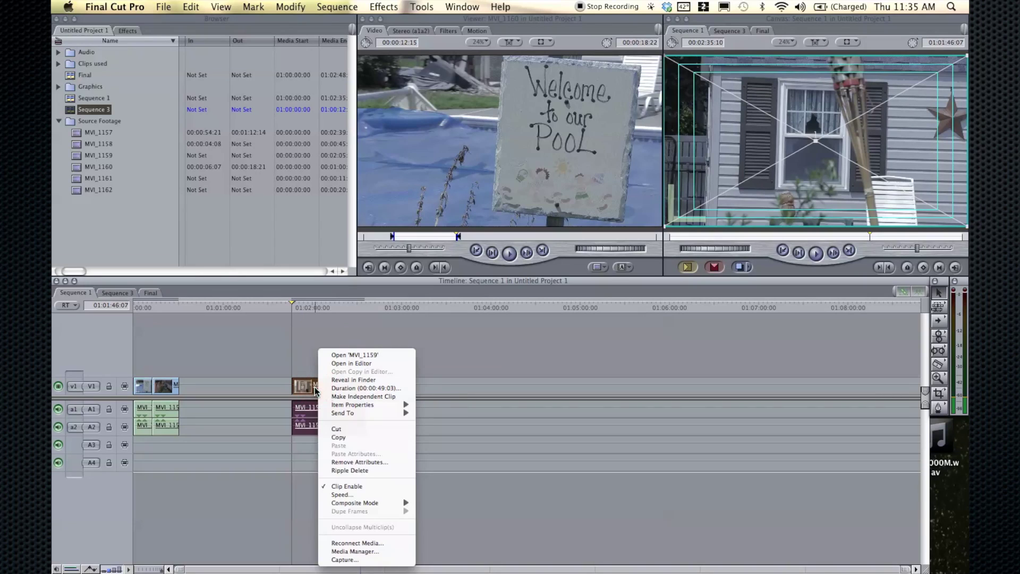
pyautogui.click(365, 495)
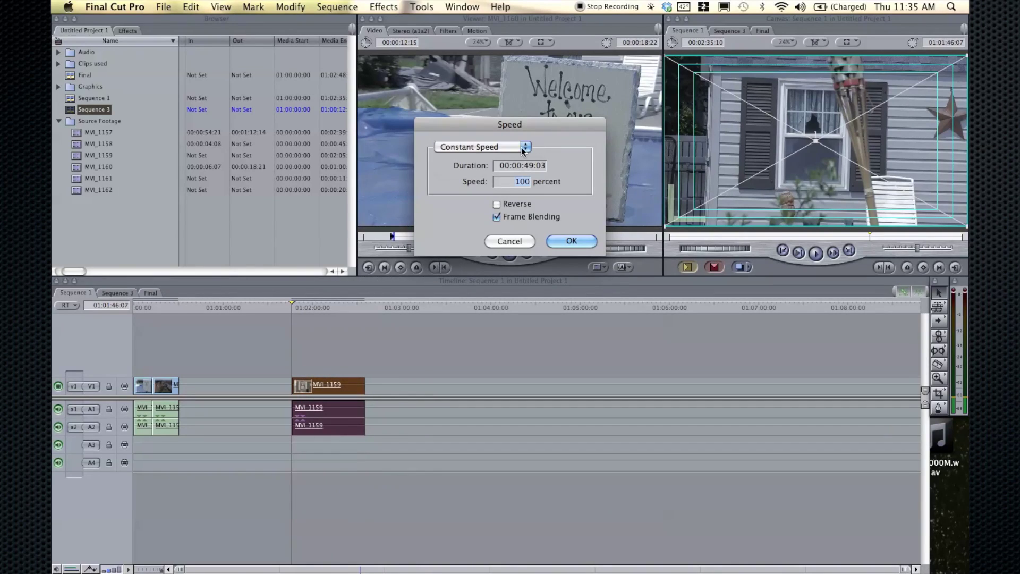
pyautogui.click(524, 150)
pyautogui.click(510, 157)
pyautogui.click(525, 149)
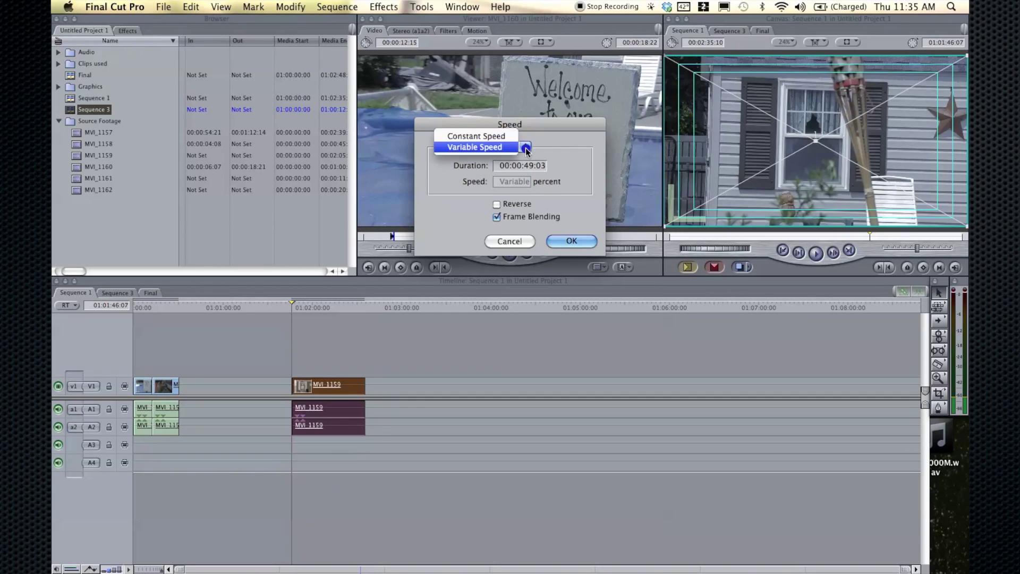
pyautogui.click(487, 137)
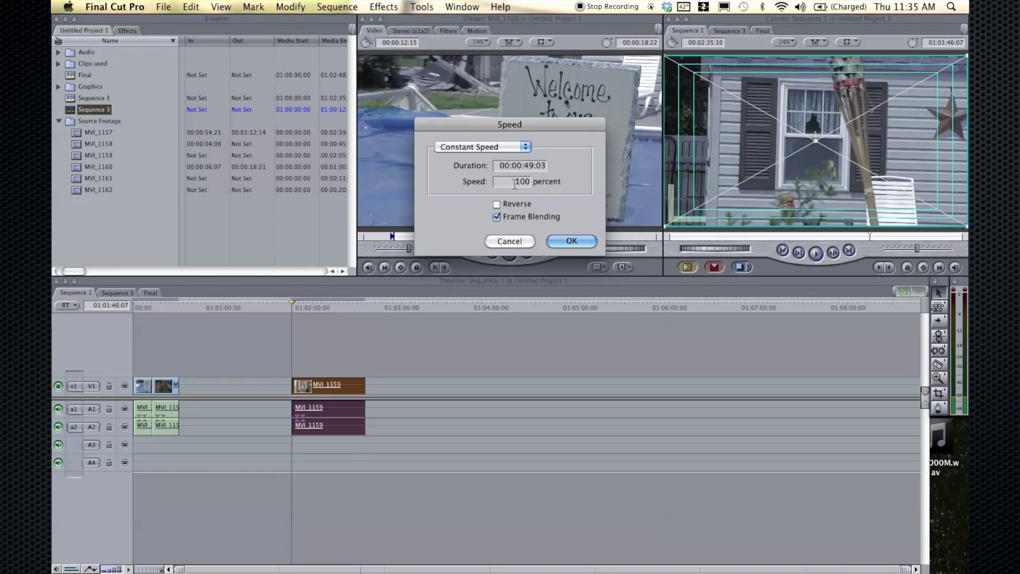
pyautogui.doubleClick(514, 183)
pyautogui.write('50')
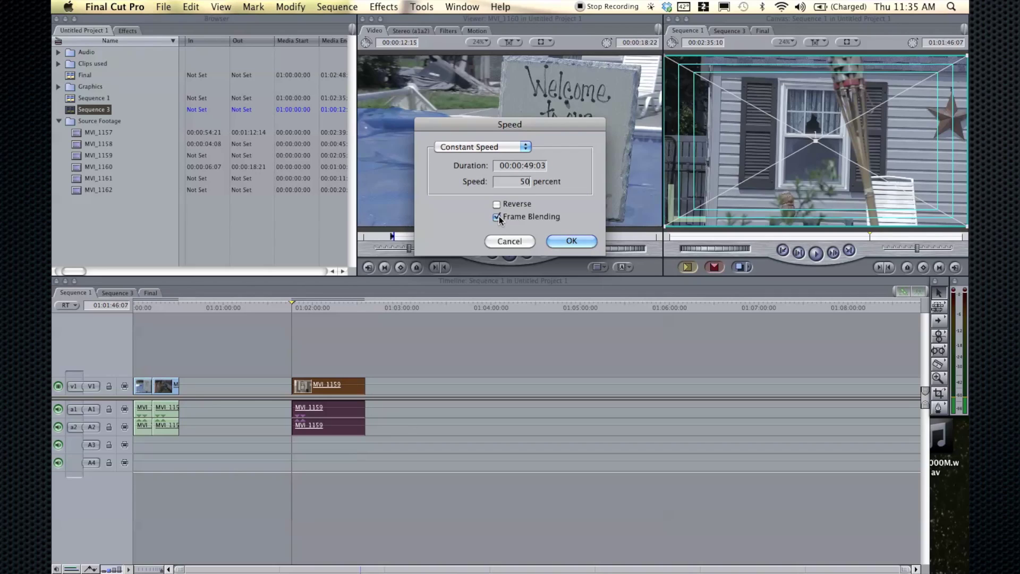
pyautogui.click(561, 239)
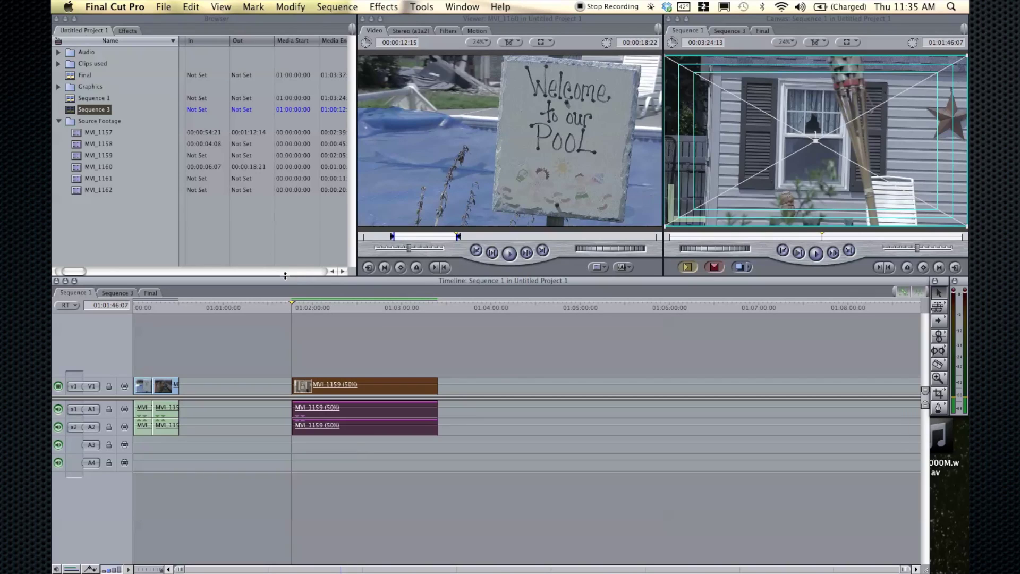
pyautogui.press('space')
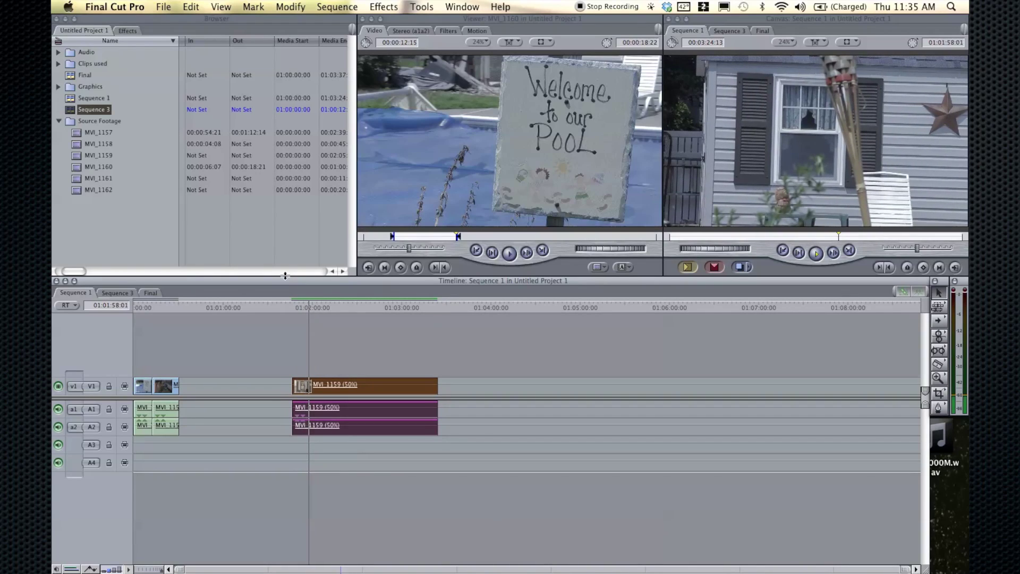
pyautogui.press('space')
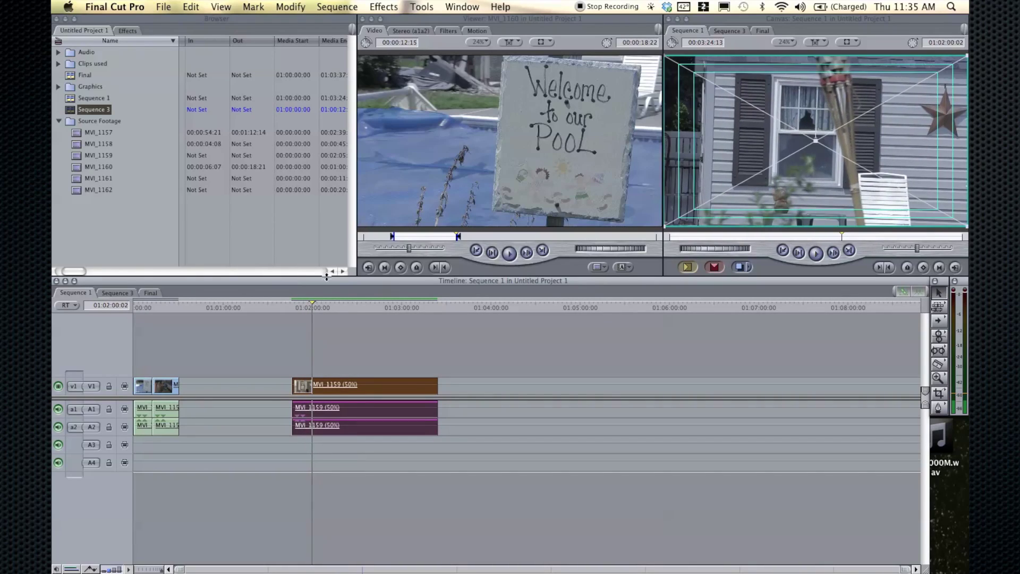
pyautogui.moveTo(350, 310)
pyautogui.mouseDown()
pyautogui.moveTo(412, 300)
pyautogui.moveTo(353, 301)
pyautogui.mouseUp()
pyautogui.click(165, 383)
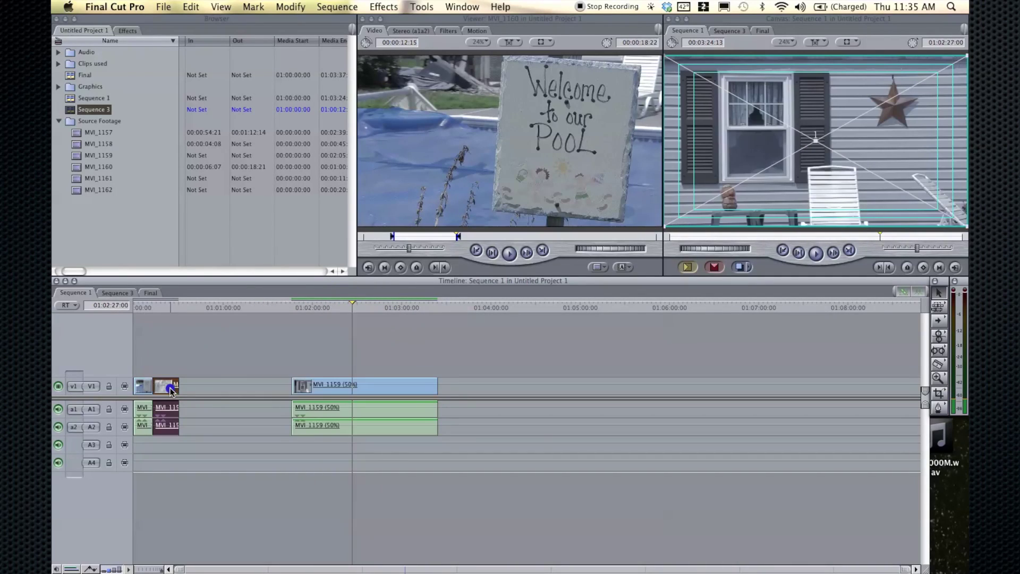
# Step: Set MVI_1157 to 25% speed and play it back from near the sequence start
pyautogui.rightClick(160, 384)
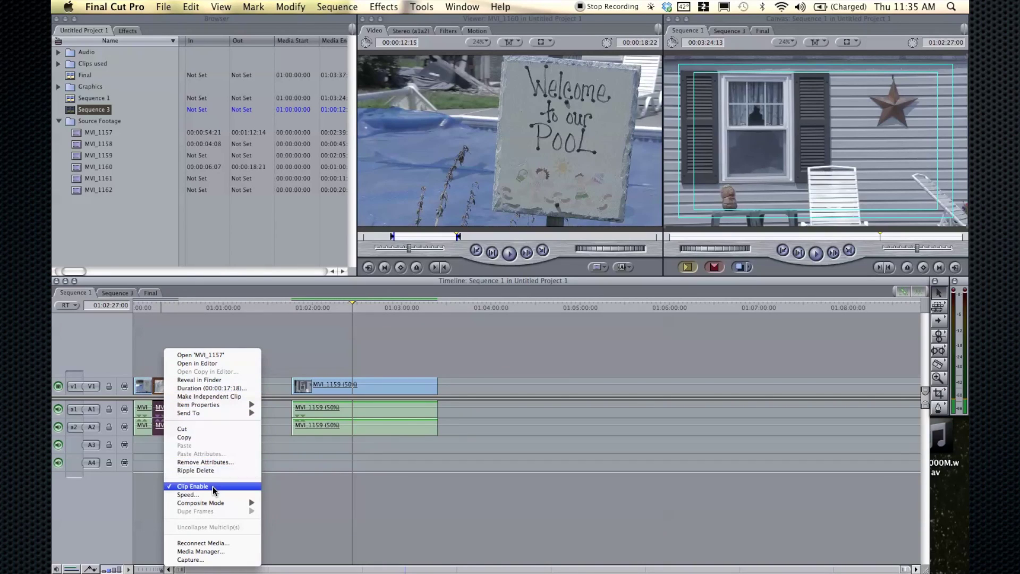
pyautogui.click(197, 494)
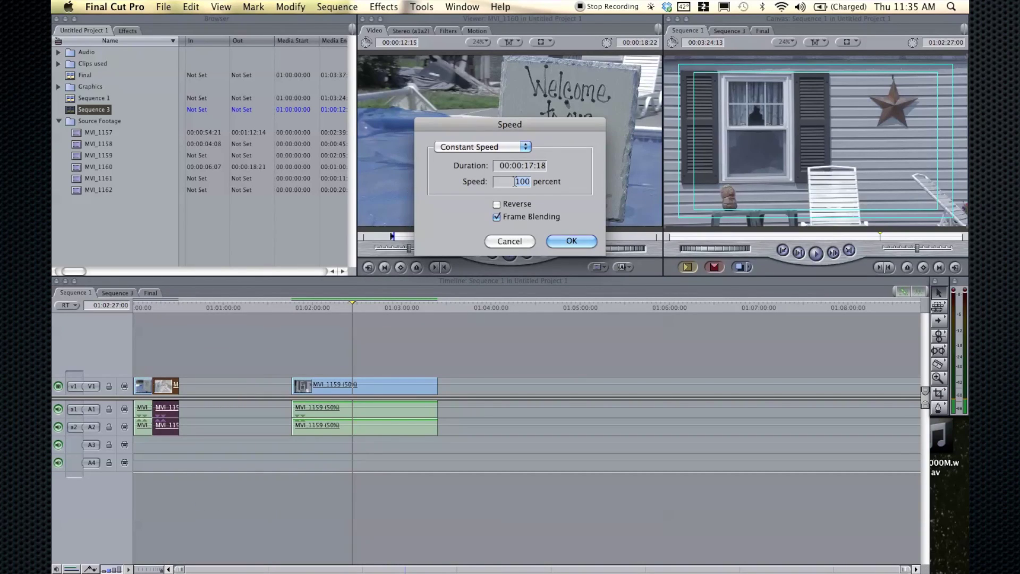
pyautogui.write('25')
pyautogui.press('Return')
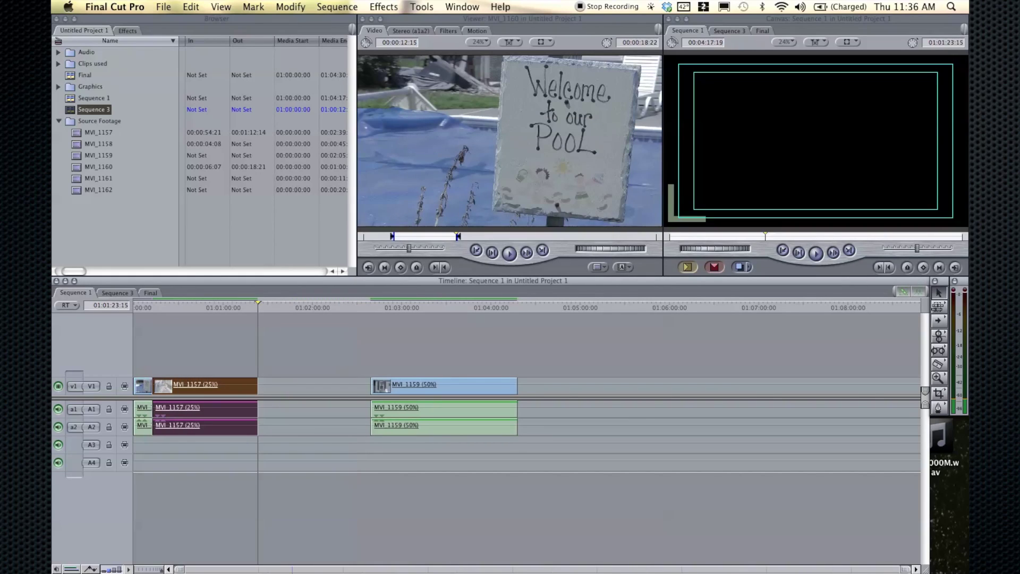
pyautogui.moveTo(145, 307); pyautogui.dragTo(152, 301)
pyautogui.press('space')
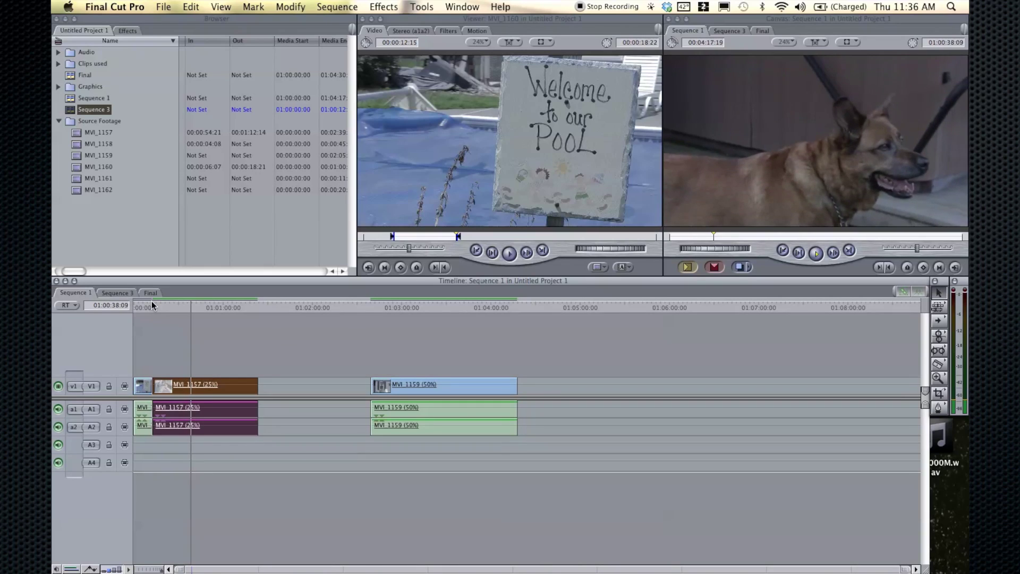
# Step: Give MVI_1157 a reversed speed of 150%
pyautogui.press('space')
pyautogui.rightClick(210, 379)
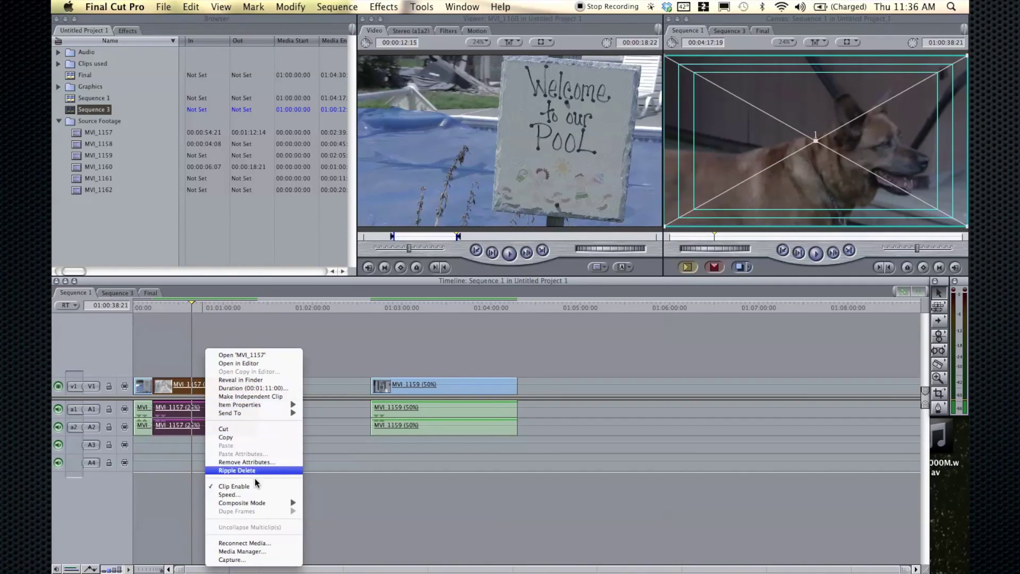
pyautogui.click(253, 496)
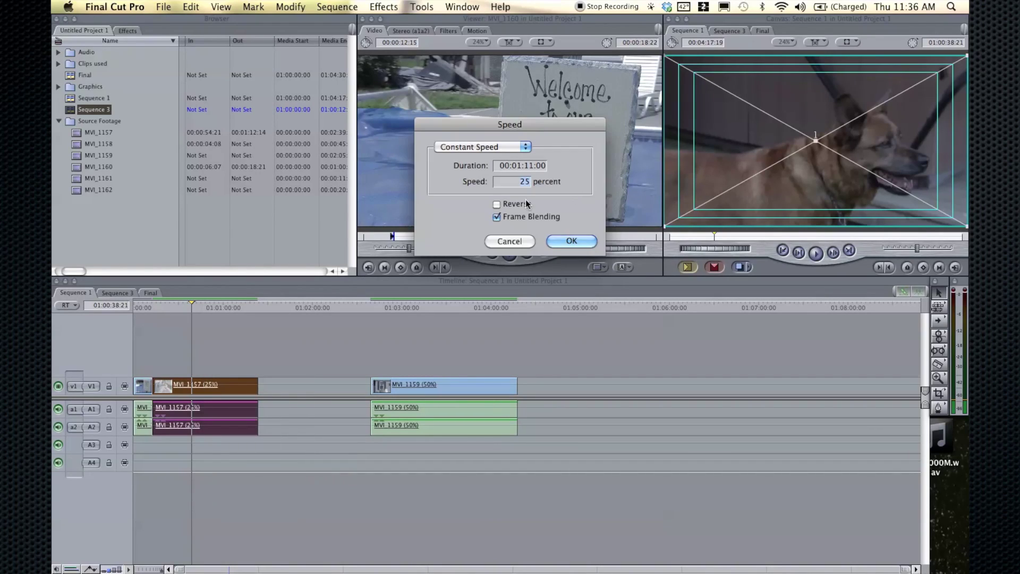
pyautogui.click(496, 204)
pyautogui.doubleClick(517, 181)
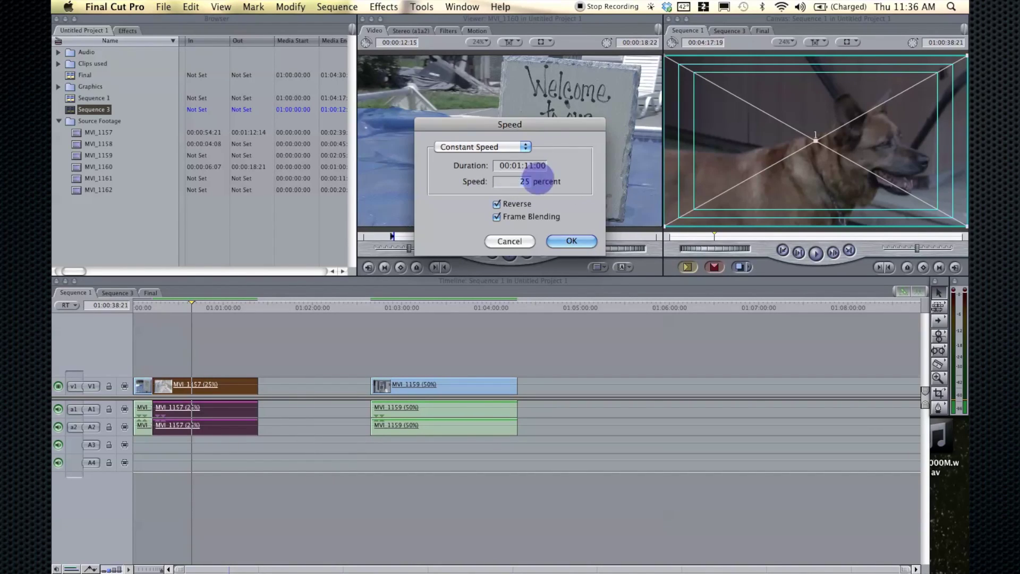
pyautogui.write('150')
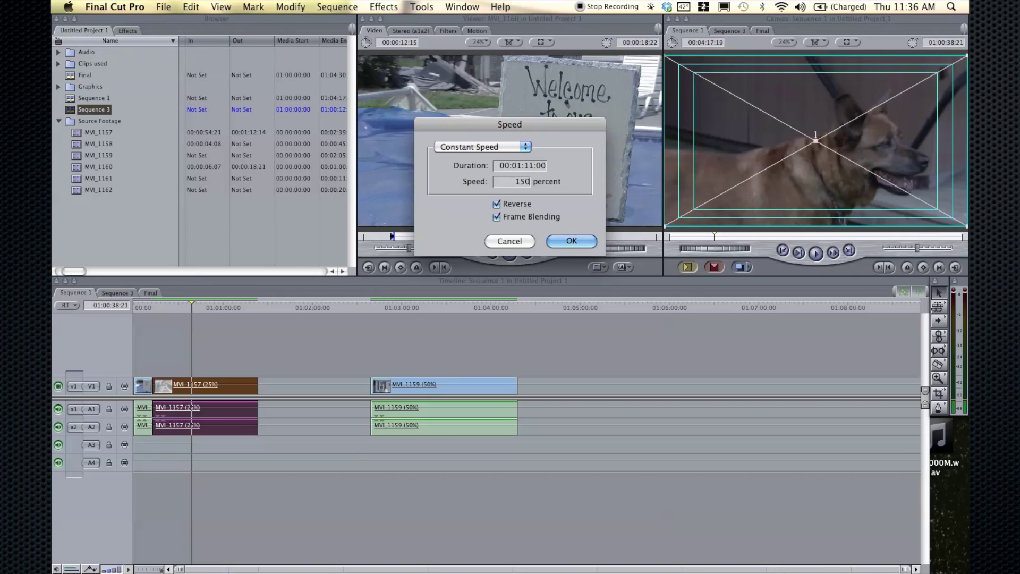
pyautogui.click(567, 239)
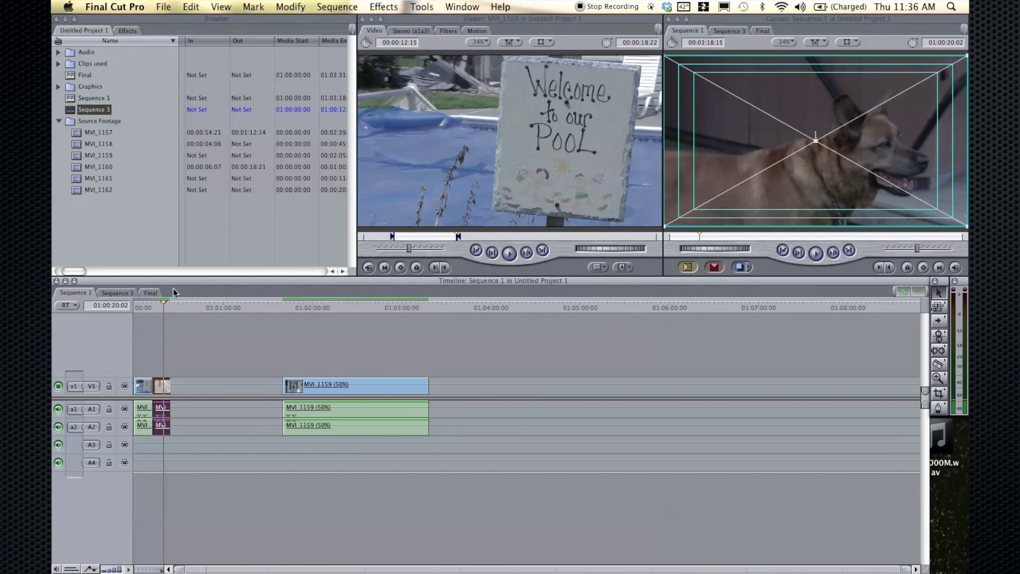
# Step: Play back the reversed MVI_1157 clip and scrub forward to MVI_1159
pyautogui.click(152, 307)
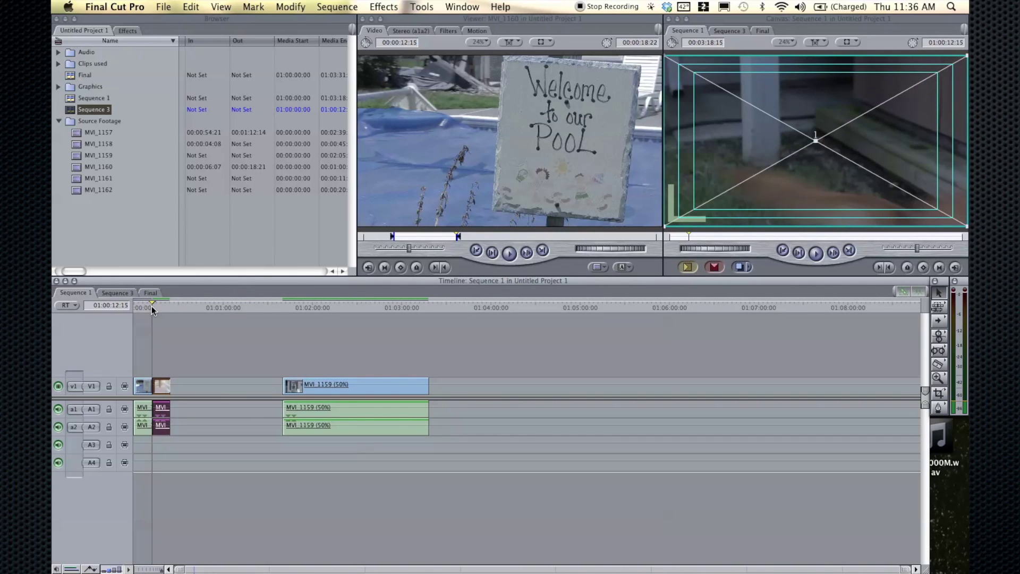
pyautogui.press('space')
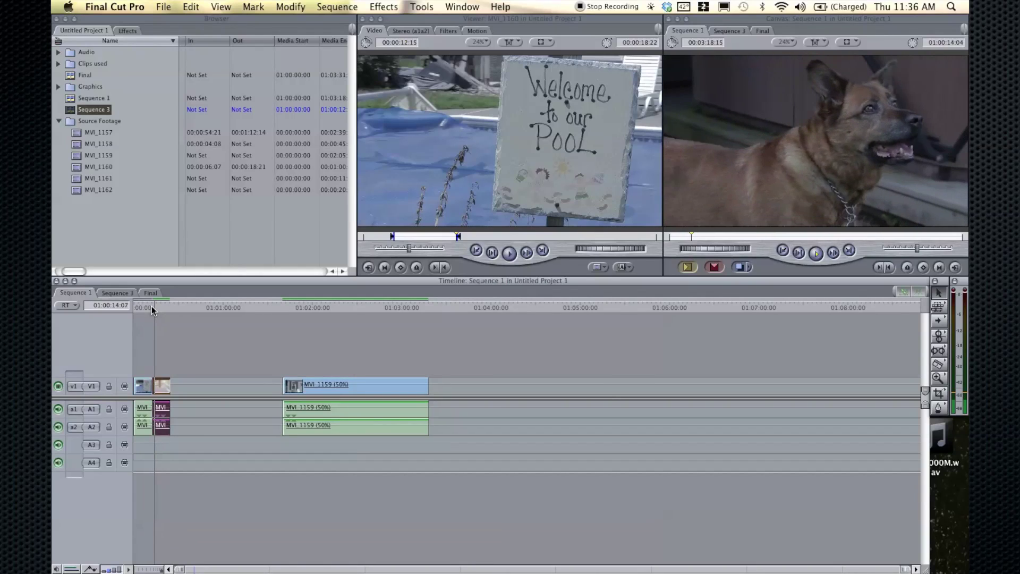
pyautogui.press('space')
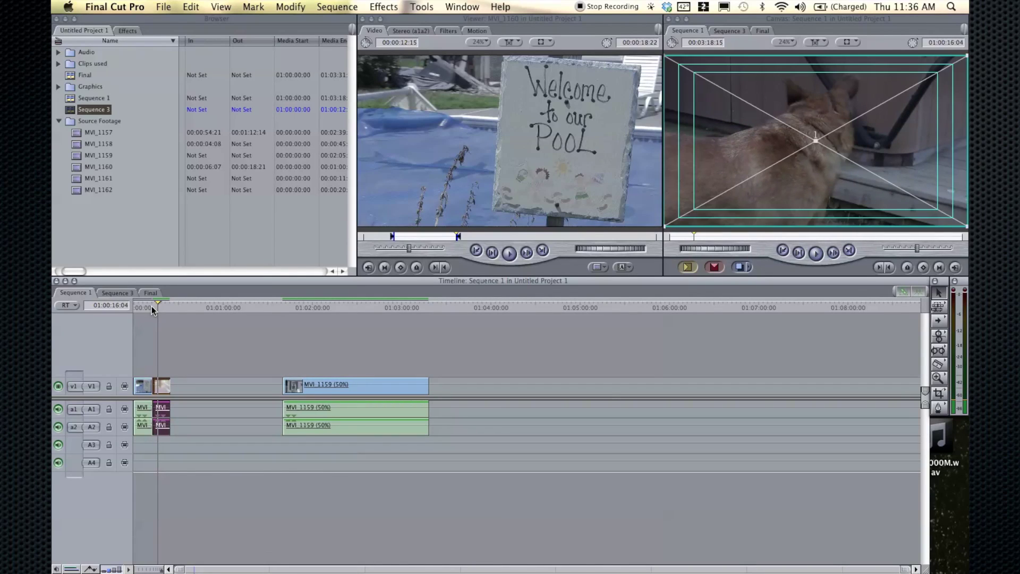
pyautogui.click(160, 304)
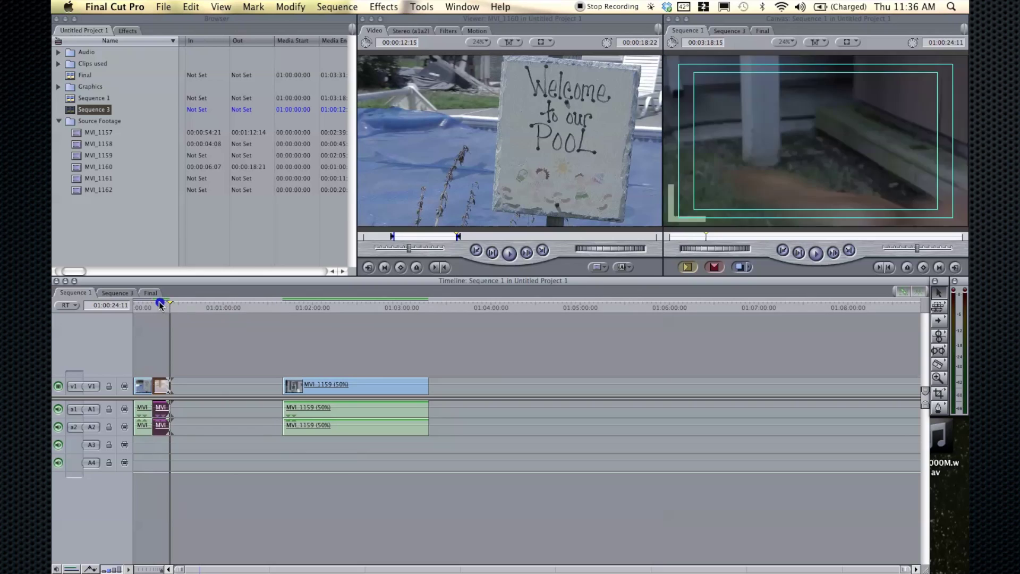
pyautogui.moveTo(284, 307); pyautogui.dragTo(316, 309)
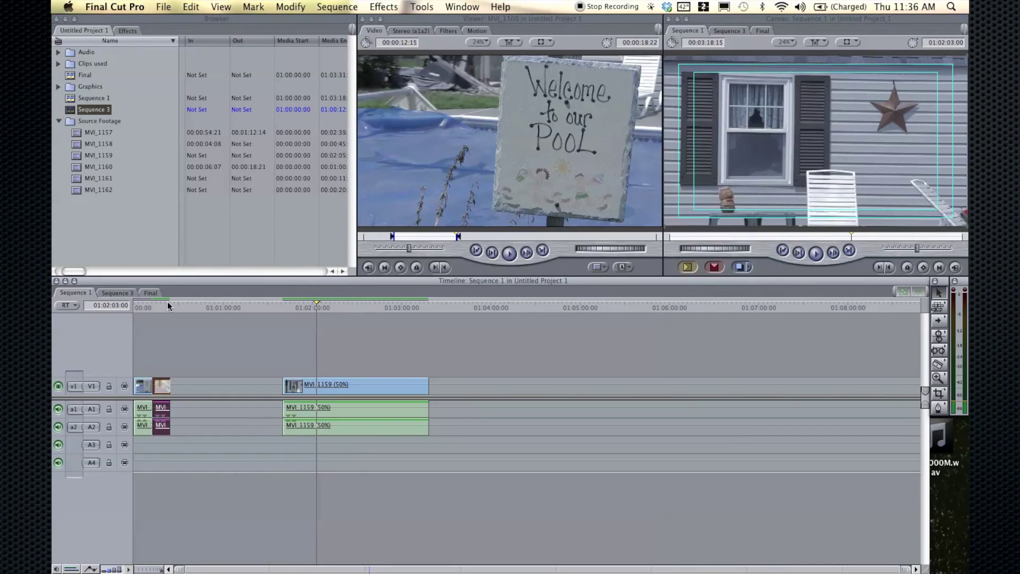
# Step: Select MVI_1159 with its audio and play it back for review
pyautogui.click(360, 383)
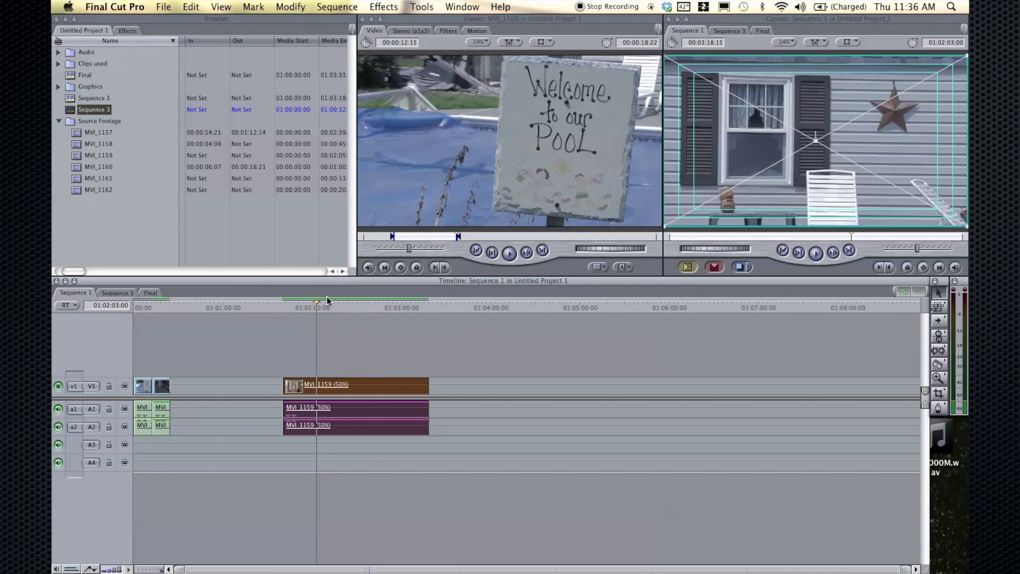
pyautogui.moveTo(316, 306); pyautogui.dragTo(283, 307)
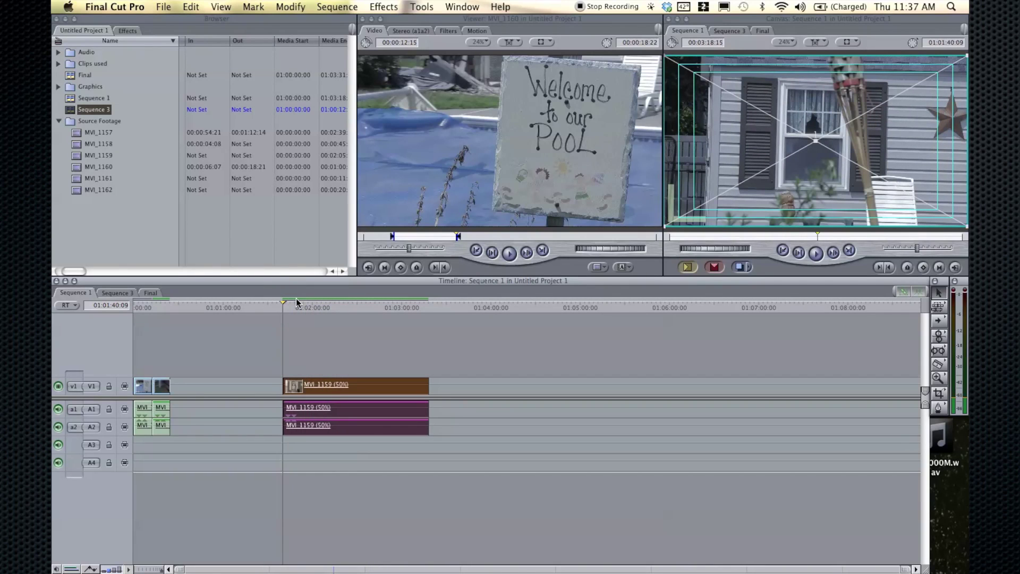
pyautogui.press('space')
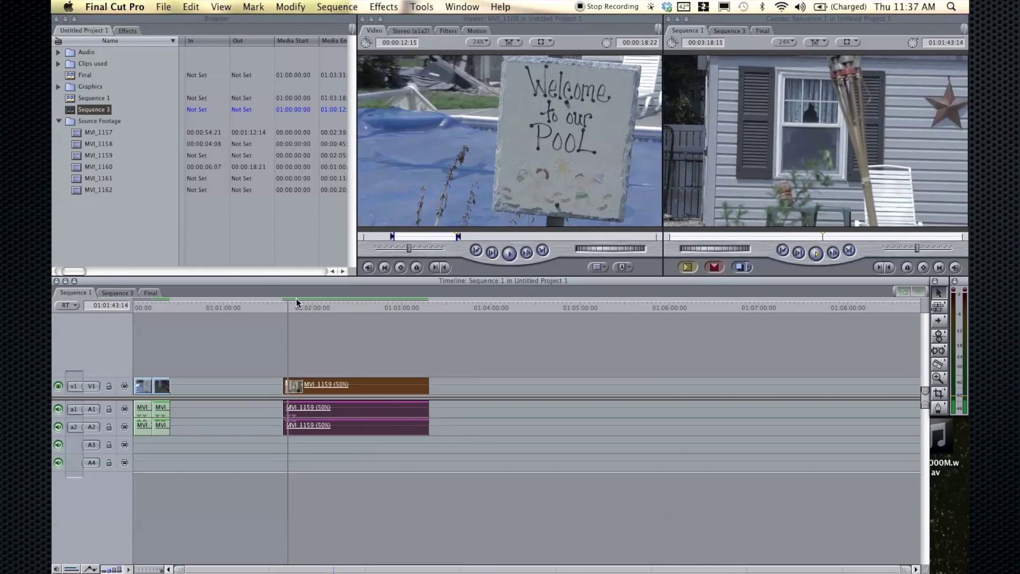
pyautogui.press('space')
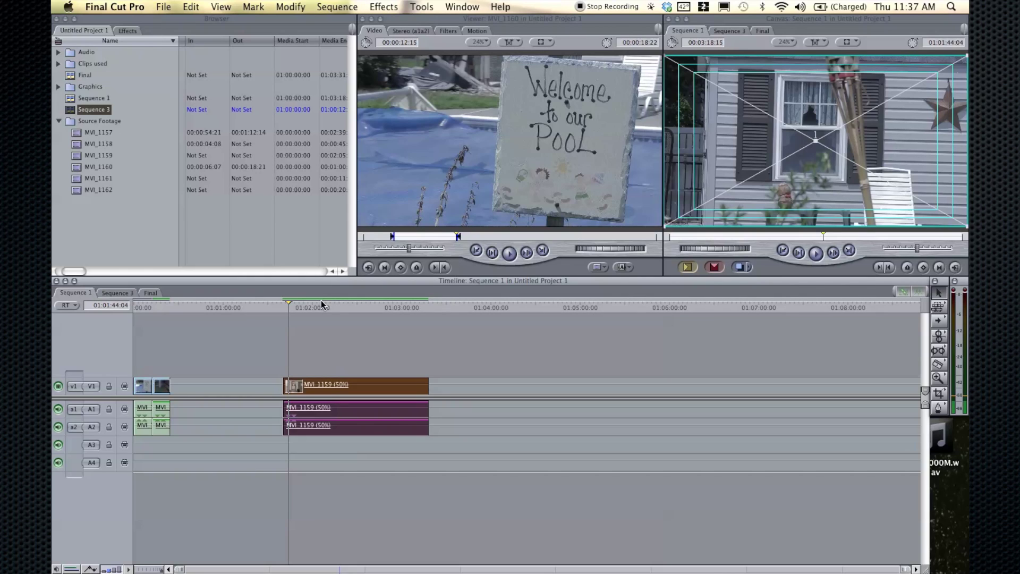
pyautogui.press('space')
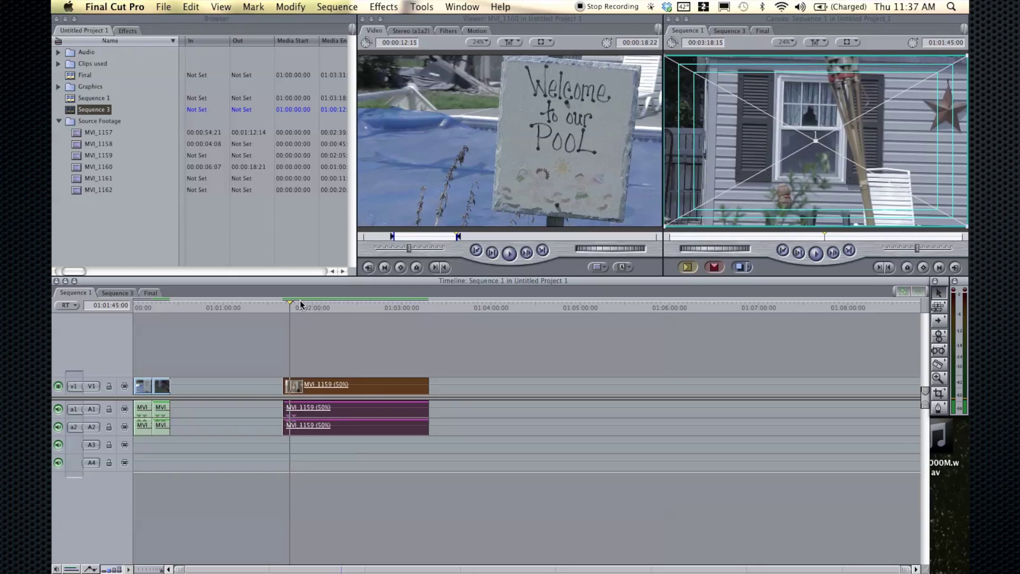
pyautogui.click(66, 305)
# Step: Check the RT playback options without changing them and play a short stretch of Sequence 1
pyautogui.click(75, 293)
pyautogui.click(73, 304)
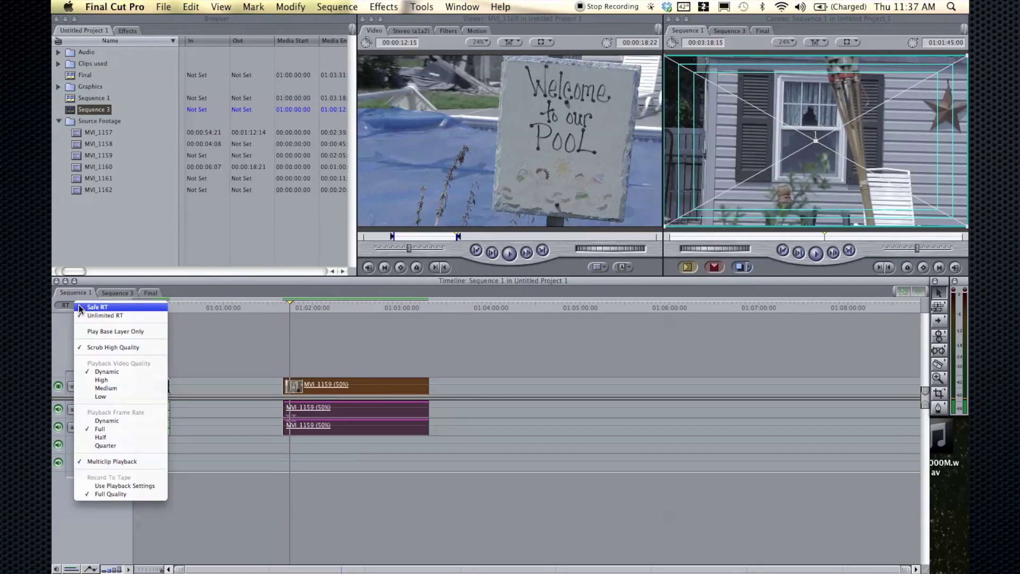
pyautogui.click(79, 303)
pyautogui.click(69, 306)
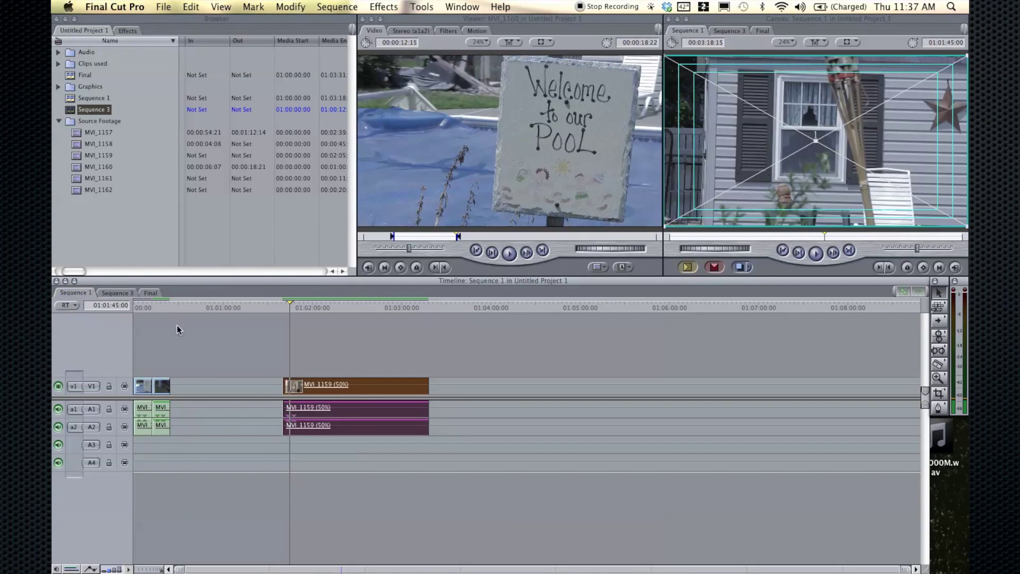
pyautogui.click(65, 305)
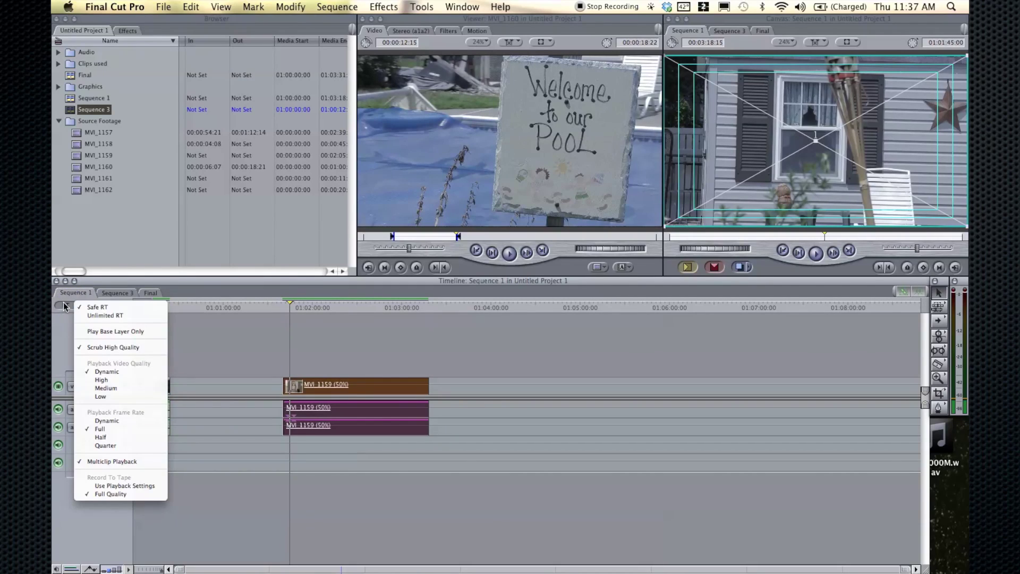
pyautogui.click(96, 307)
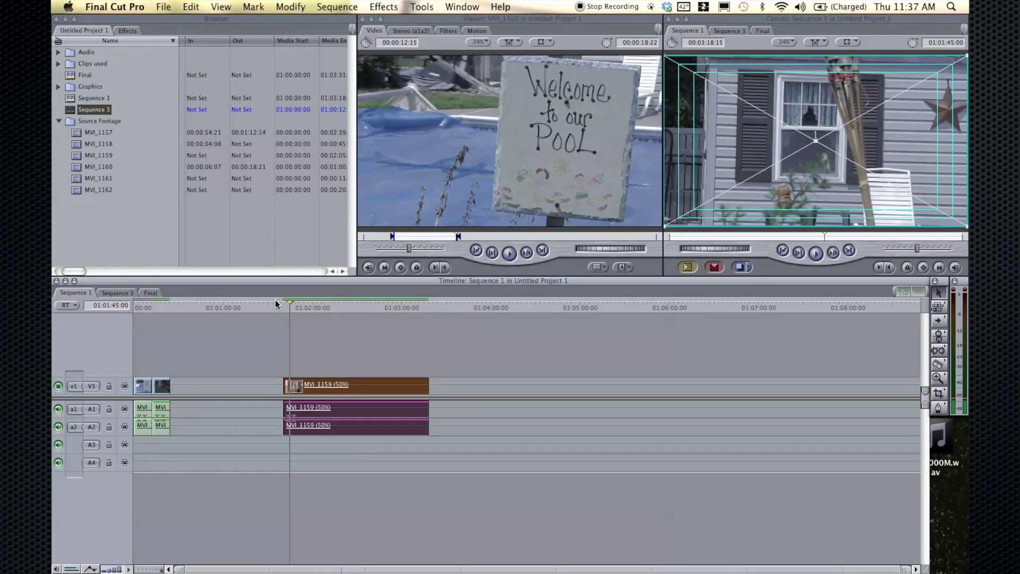
pyautogui.press('space')
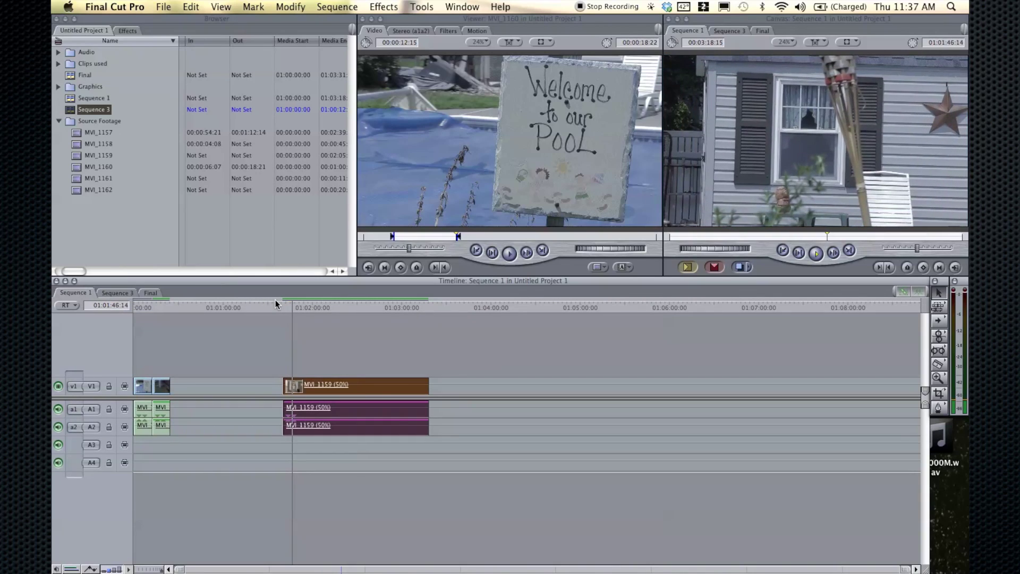
pyautogui.press('space')
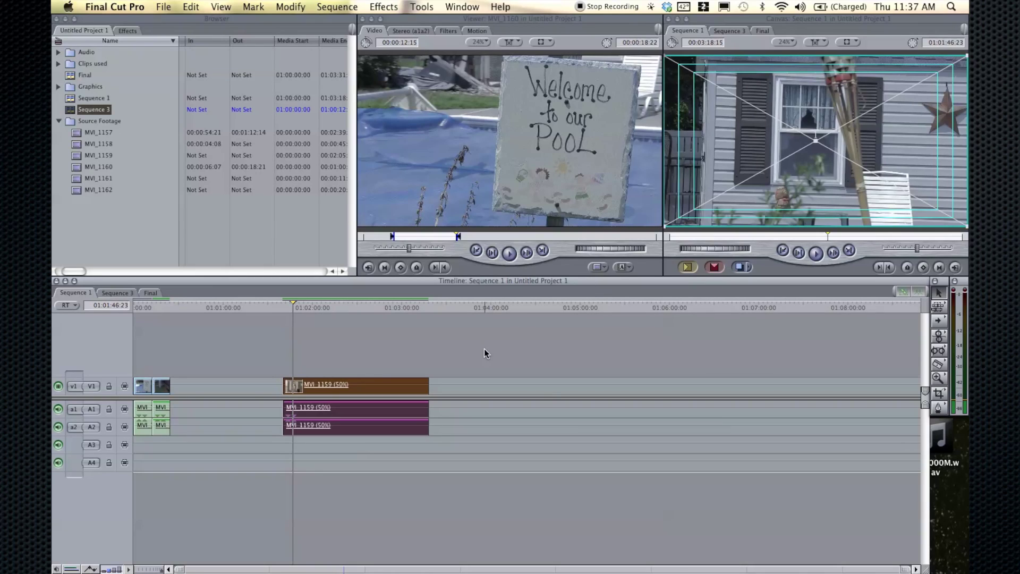
# Step: Switch real-time playback to Unlimited RT and verify its checkmark after scrubbing
pyautogui.click(65, 305)
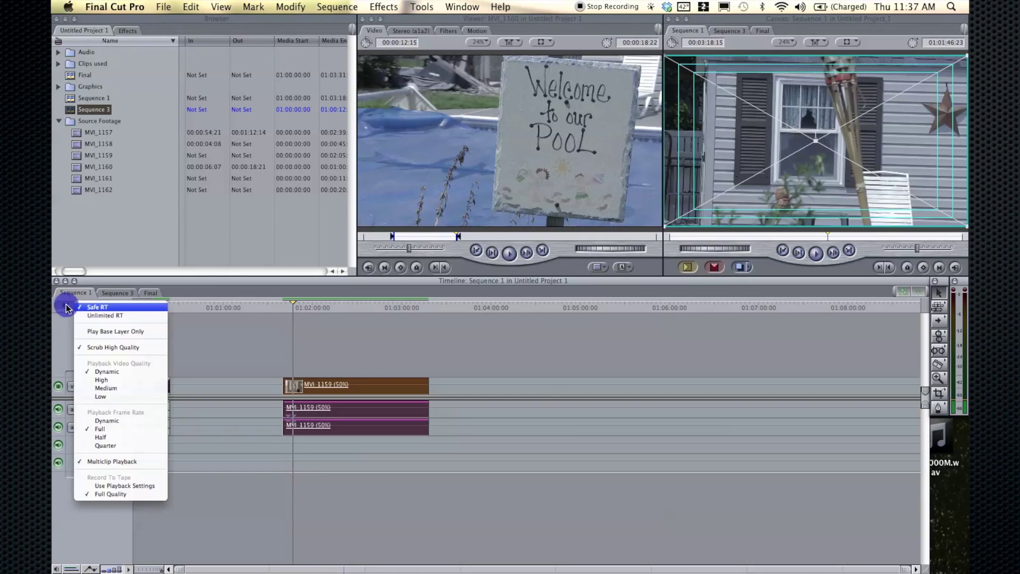
pyautogui.click(91, 316)
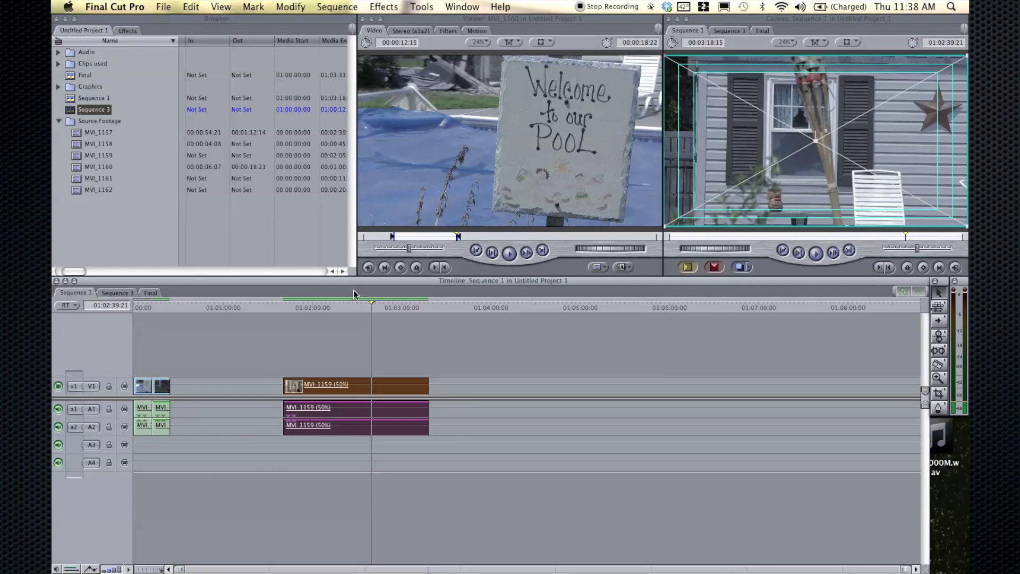
pyautogui.moveTo(307, 307); pyautogui.dragTo(362, 307)
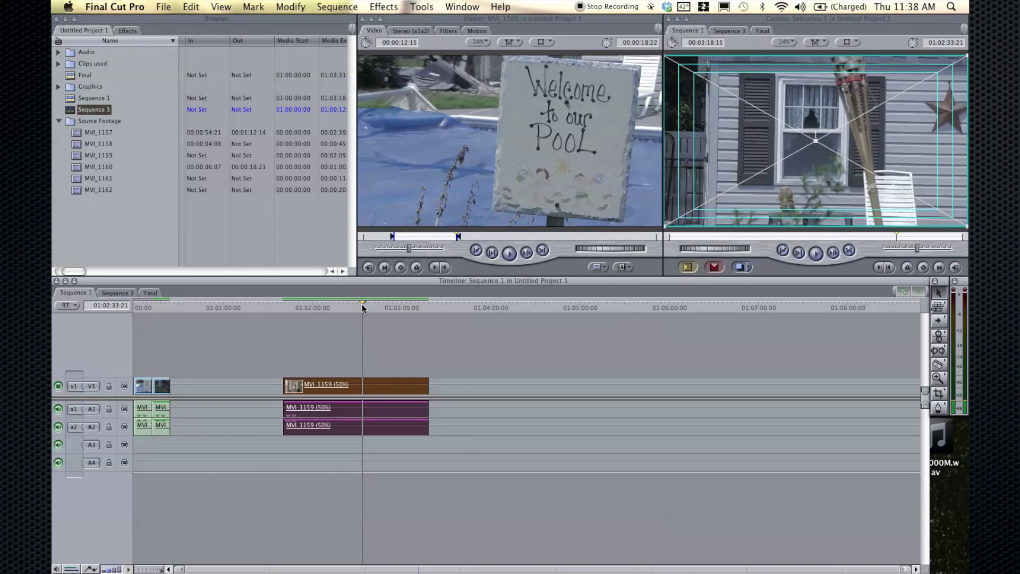
pyautogui.moveTo(321, 298); pyautogui.dragTo(284, 299)
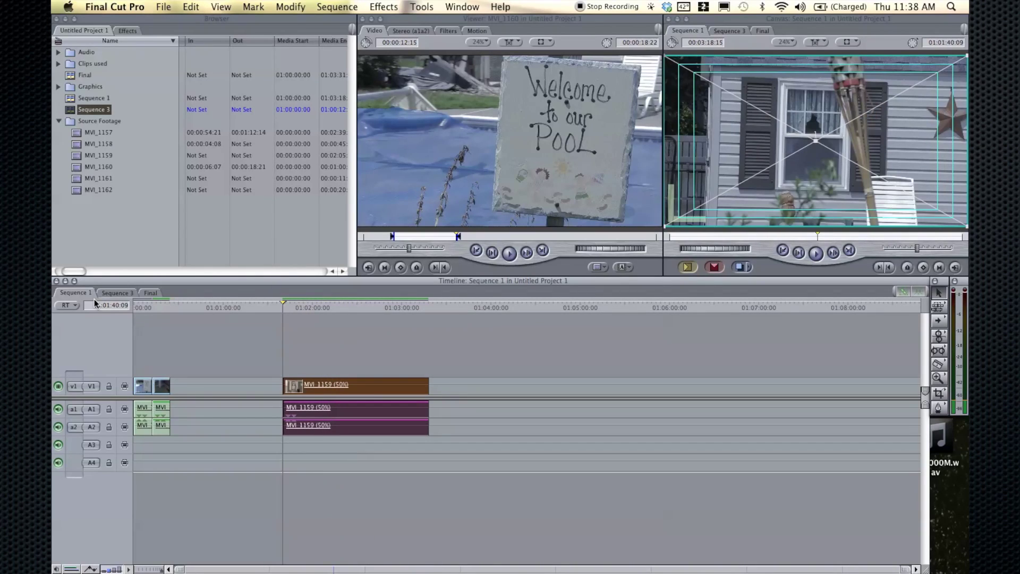
pyautogui.click(68, 305)
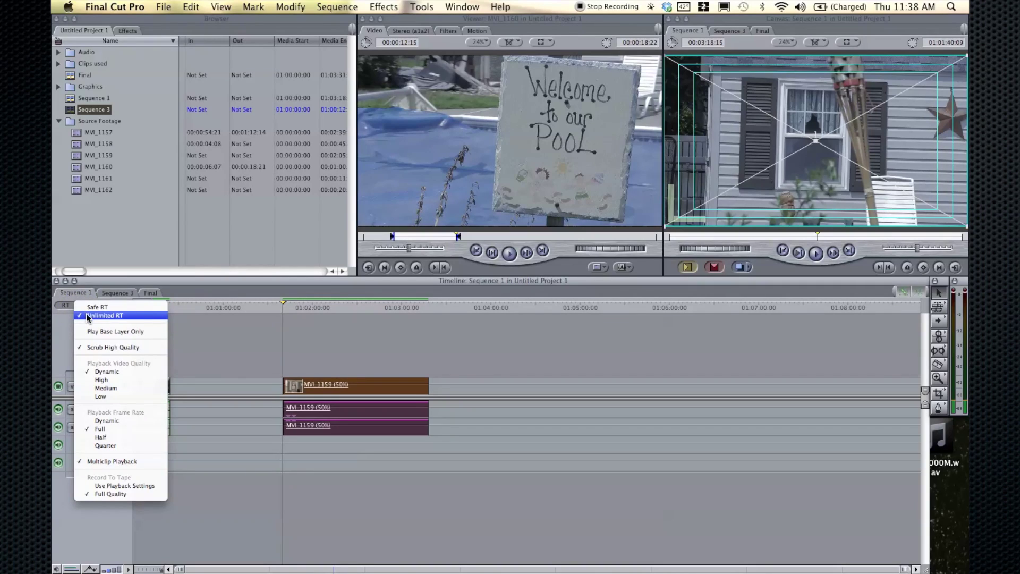
pyautogui.click(247, 304)
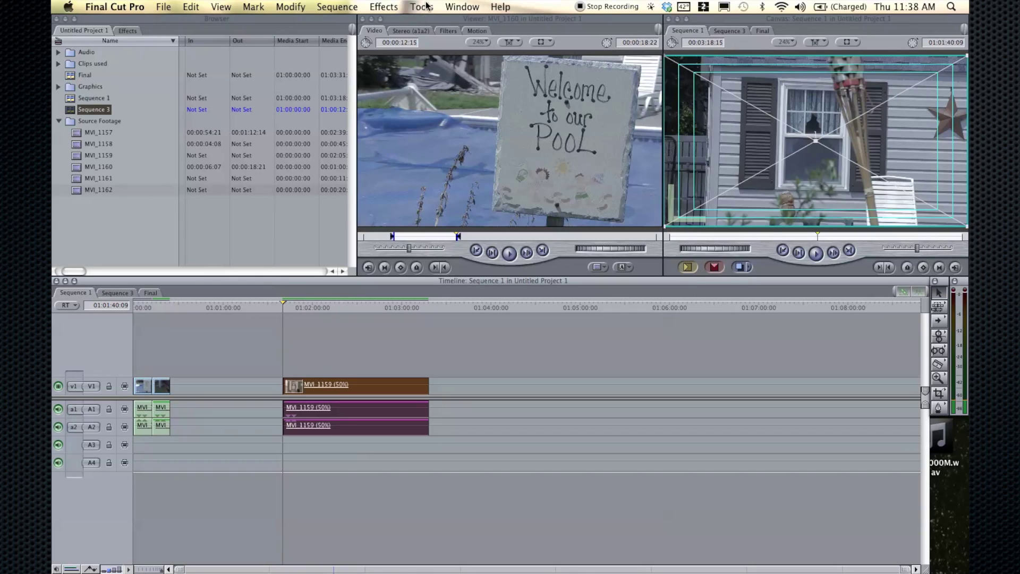
pyautogui.click(336, 6)
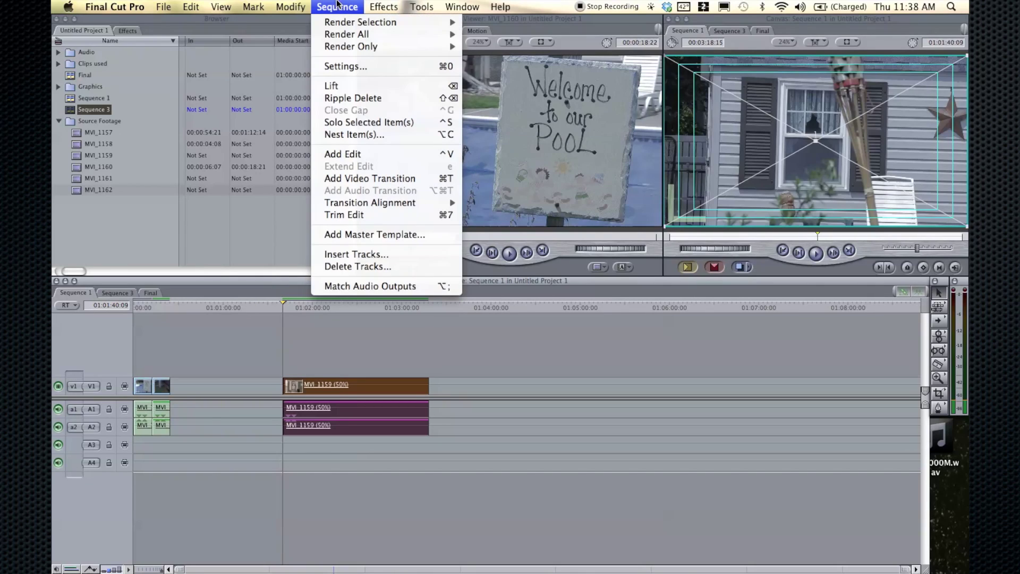
pyautogui.moveTo(355, 23)
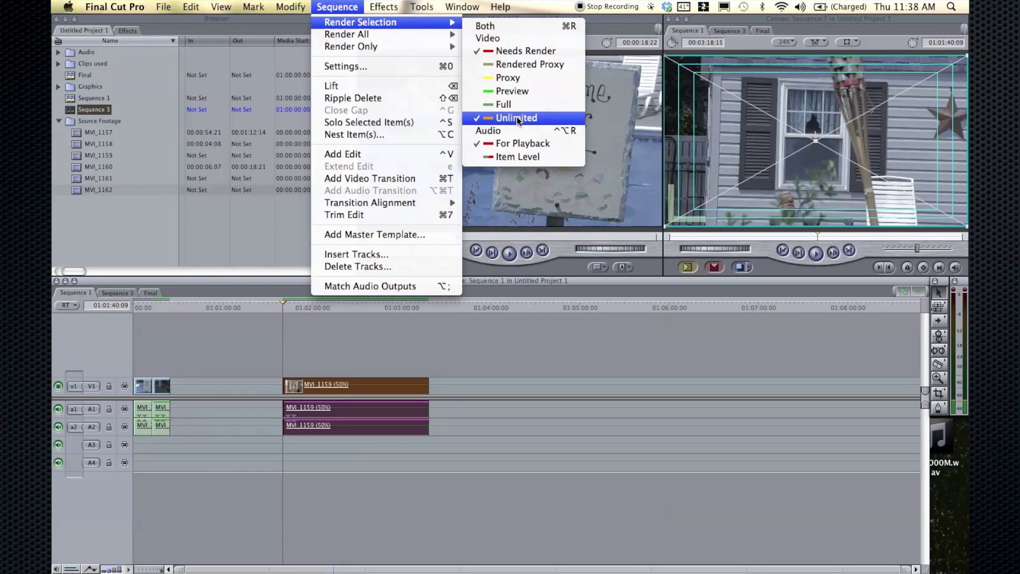
pyautogui.moveTo(416, 36)
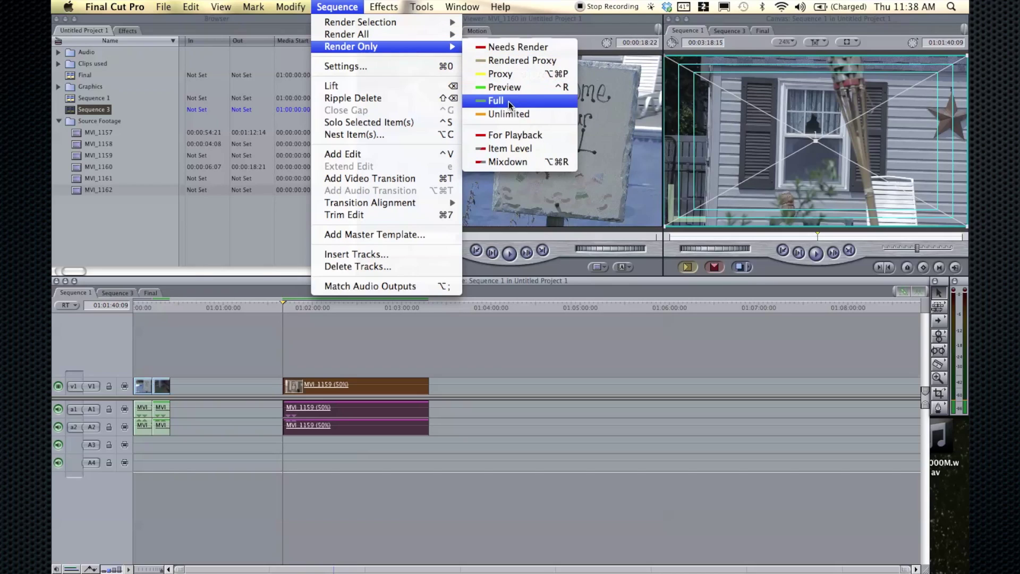
pyautogui.click(348, 76)
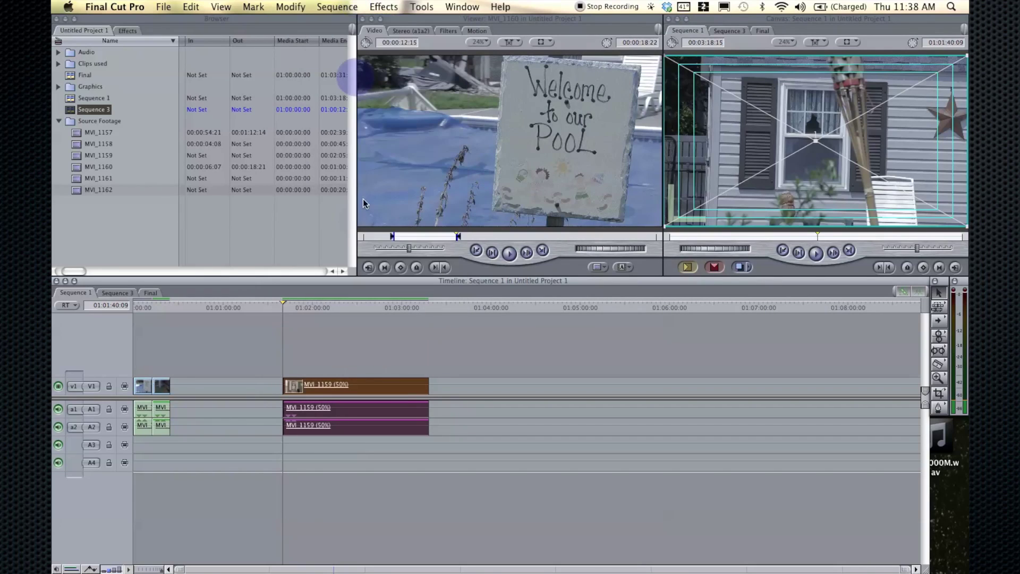
pyautogui.click(311, 298)
pyautogui.hotkey('alt', 'r')
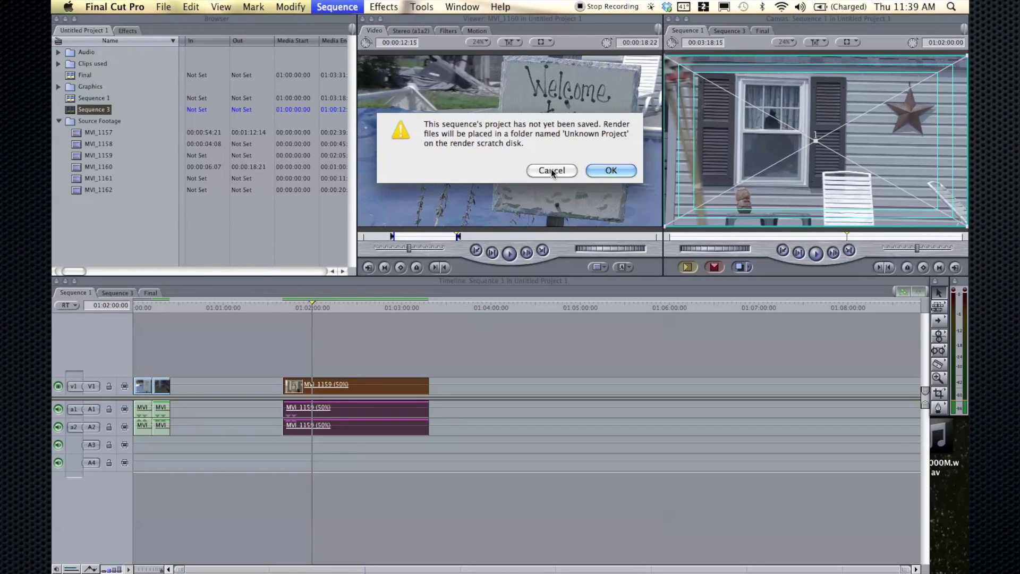
pyautogui.click(550, 168)
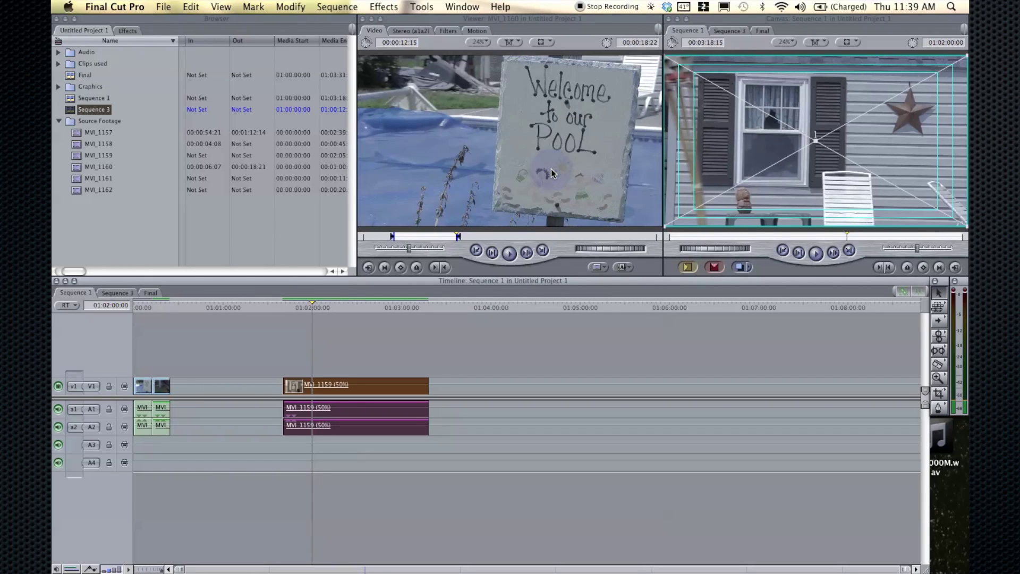
# Step: Park the playhead at 01:02:29:14 in the slowed MVI_1159 clip and open the Modify menu
pyautogui.moveTo(296, 307); pyautogui.dragTo(324, 310)
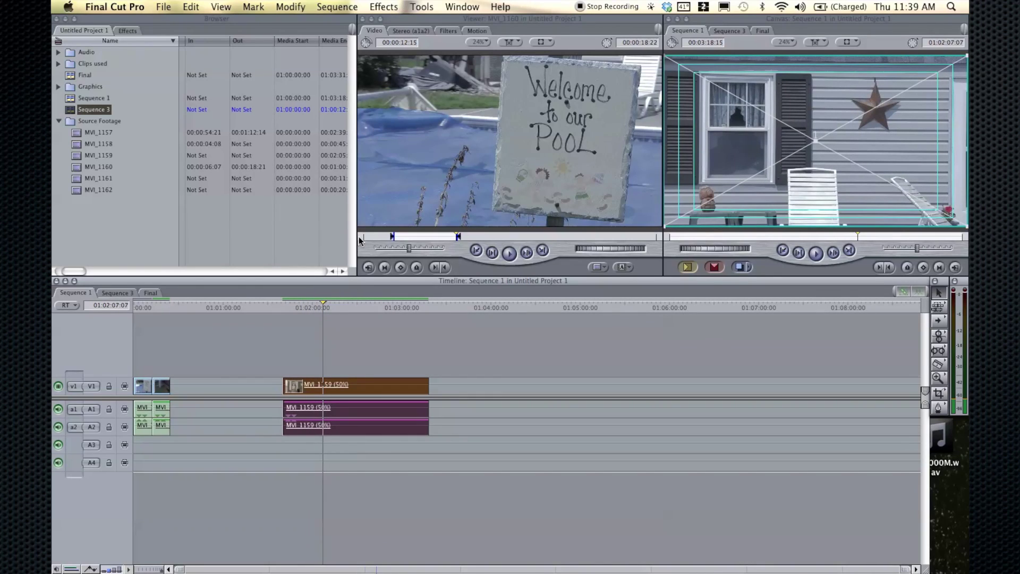
pyautogui.moveTo(323, 307); pyautogui.dragTo(356, 310)
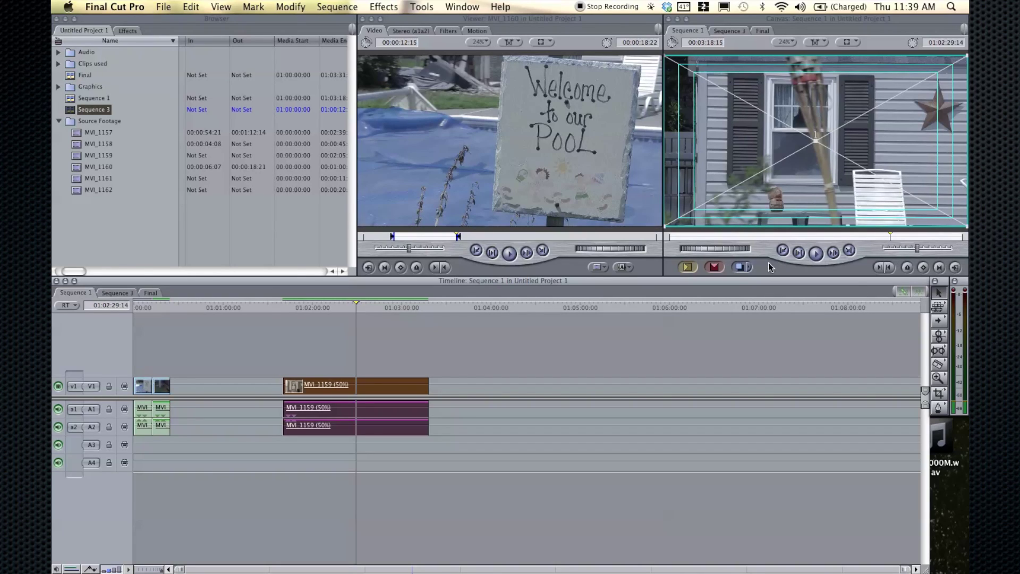
pyautogui.click(335, 5)
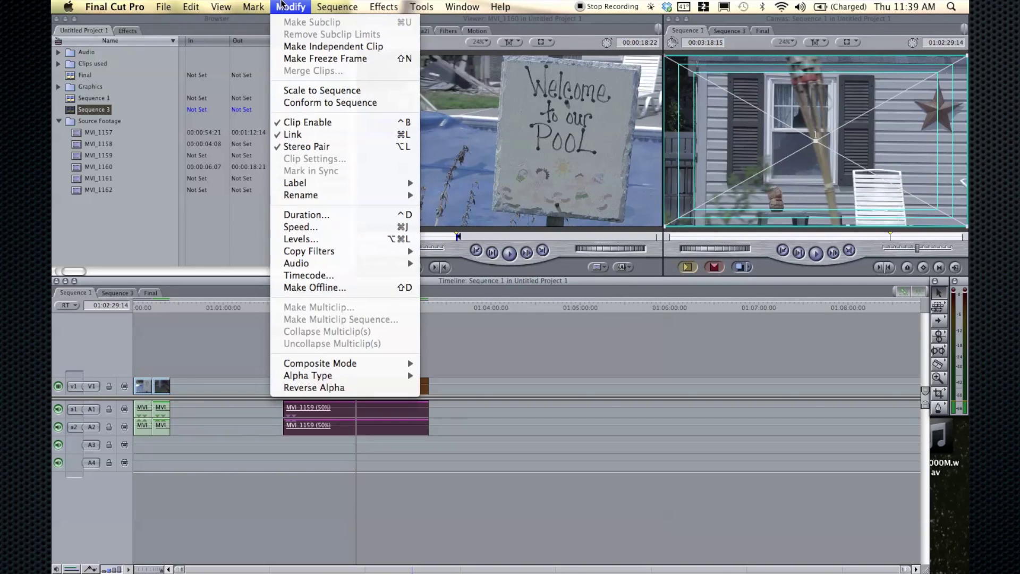
# Step: Make a freeze frame at 01:02:29:14, set a new In point, and place it on V1 near 01:04:30
pyautogui.click(305, 58)
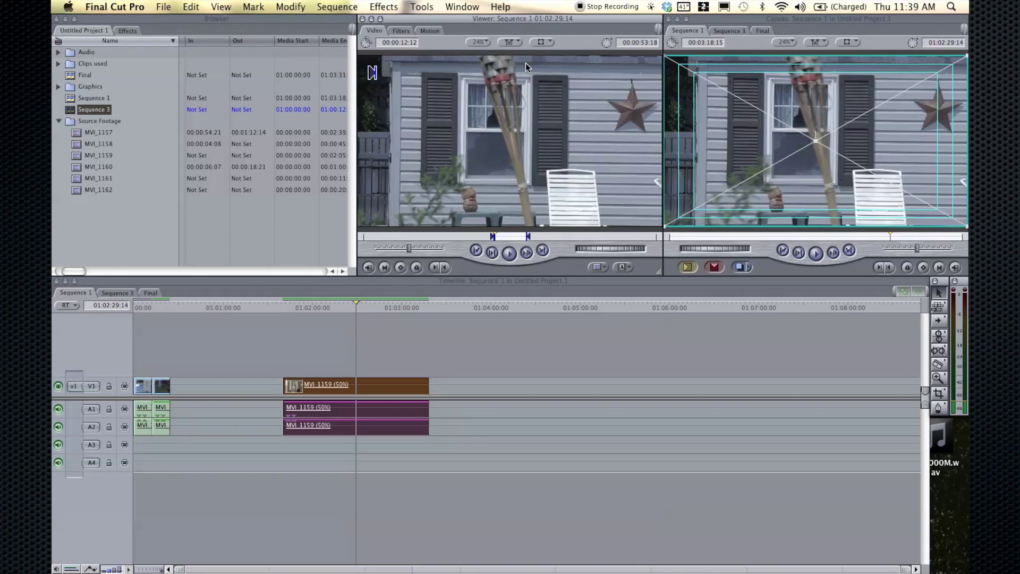
pyautogui.click(515, 234)
pyautogui.press('i')
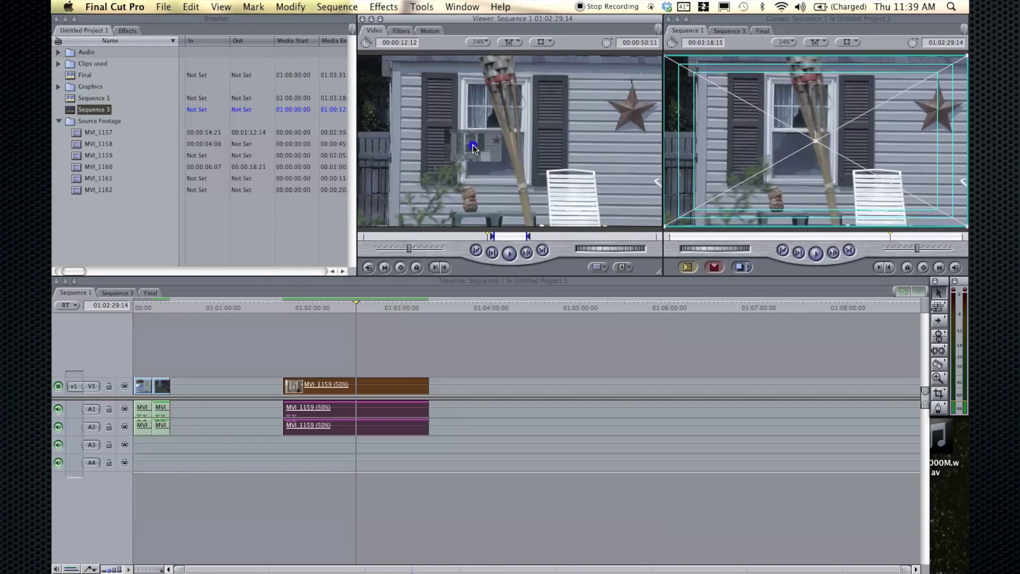
pyautogui.moveTo(473, 145); pyautogui.dragTo(544, 390)
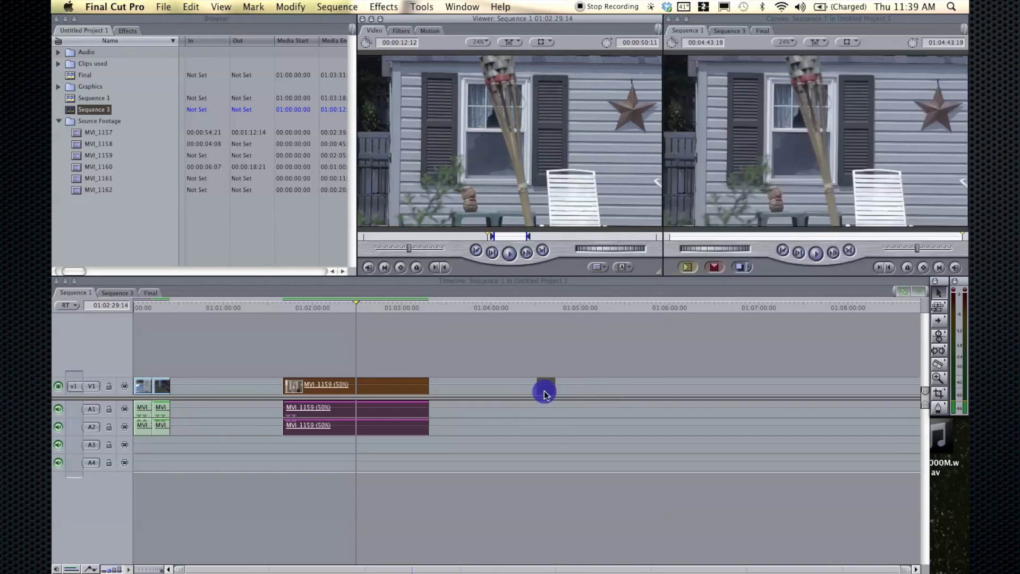
pyautogui.moveTo(546, 308); pyautogui.dragTo(537, 308)
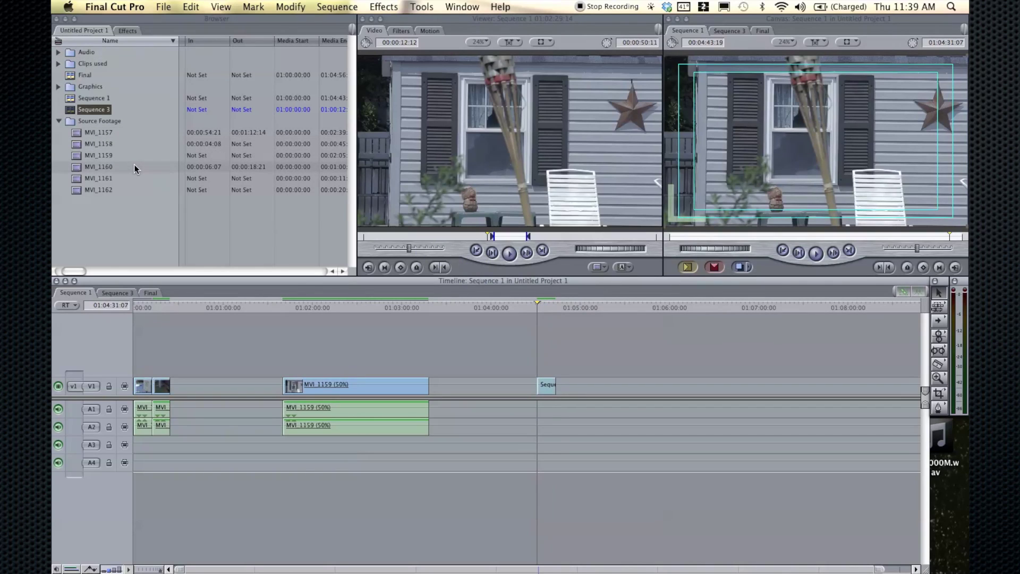
pyautogui.click(547, 386)
# Step: Delete the old freeze clip from V1 and create a new freeze frame at 01:02:46:07
pyautogui.press('Delete')
pyautogui.doubleClick(360, 389)
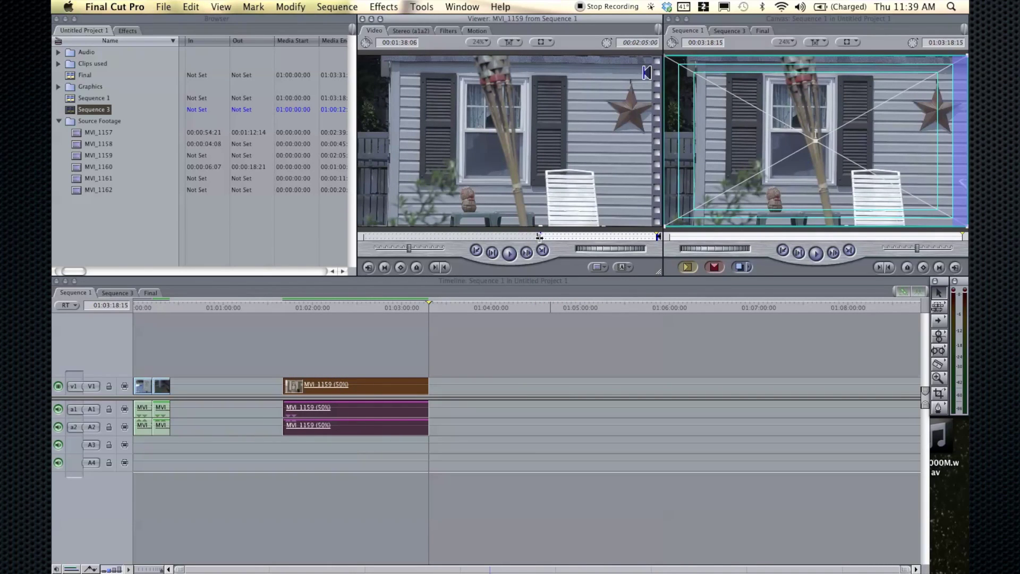
pyautogui.click(381, 305)
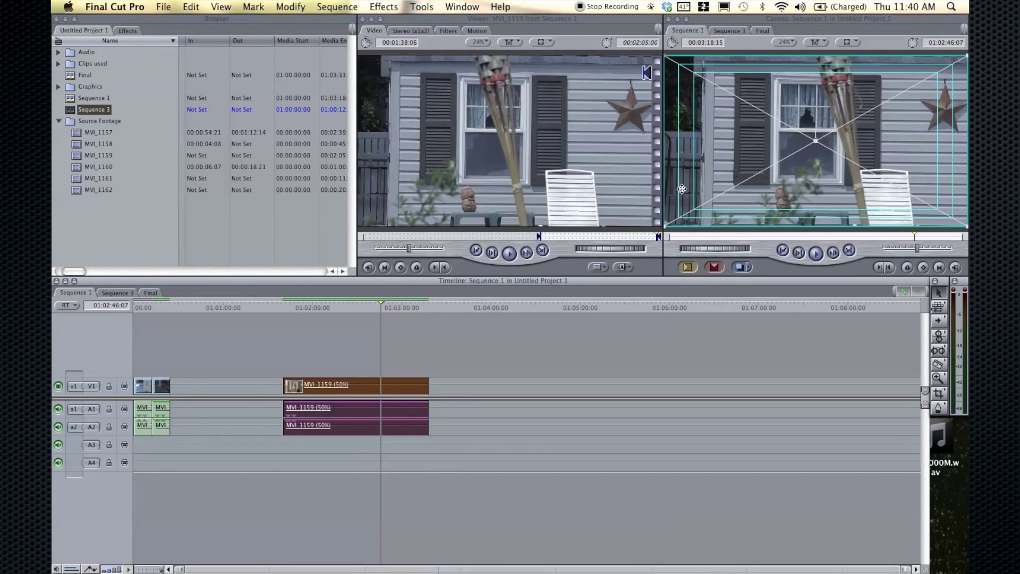
pyautogui.hotkey('shift', 'n')
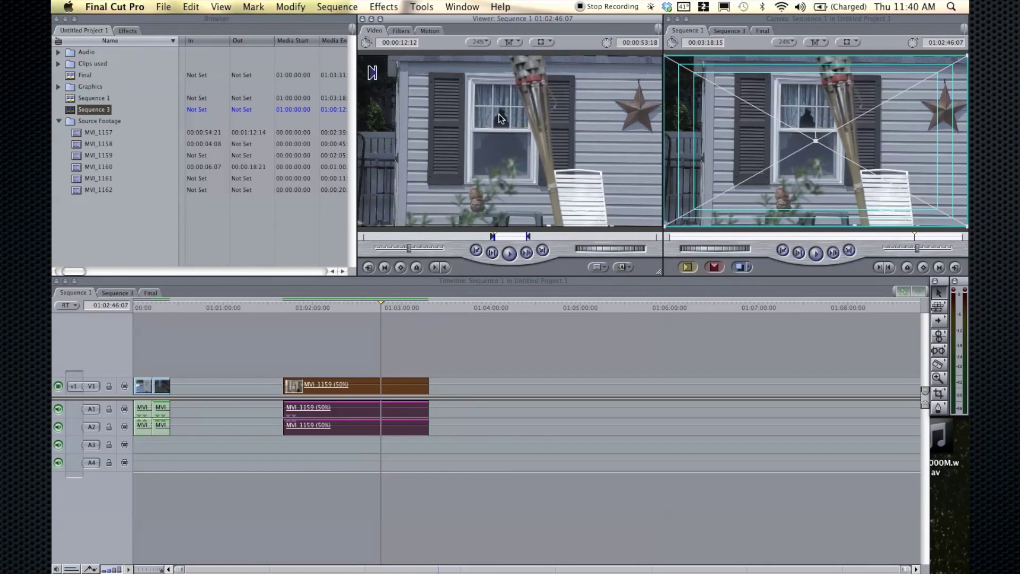
# Step: Store the new freeze frame in the Browser's Graphics bin
pyautogui.moveTo(513, 145); pyautogui.dragTo(76, 86)
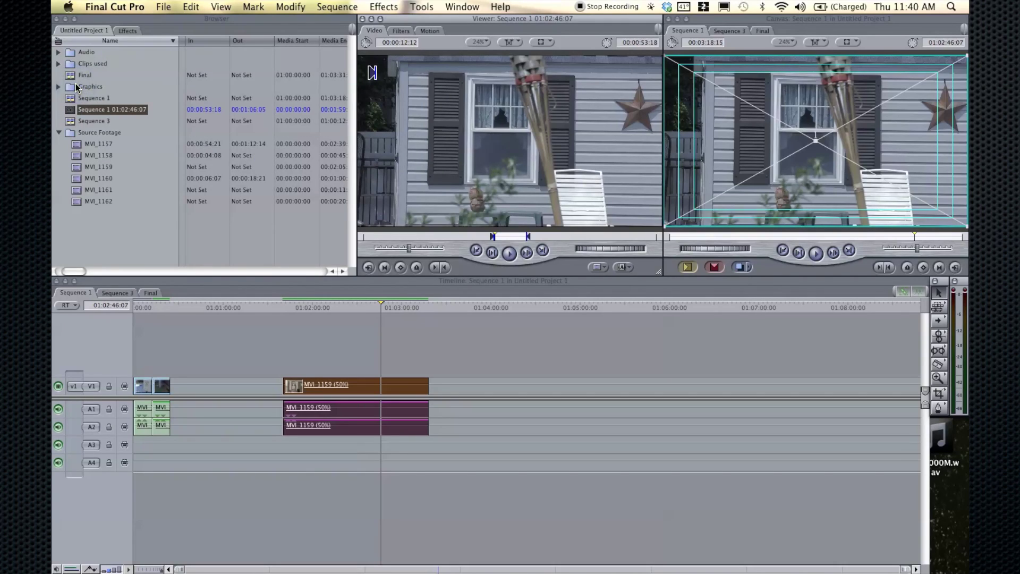
pyautogui.moveTo(93, 105); pyautogui.dragTo(75, 87)
pyautogui.click(58, 88)
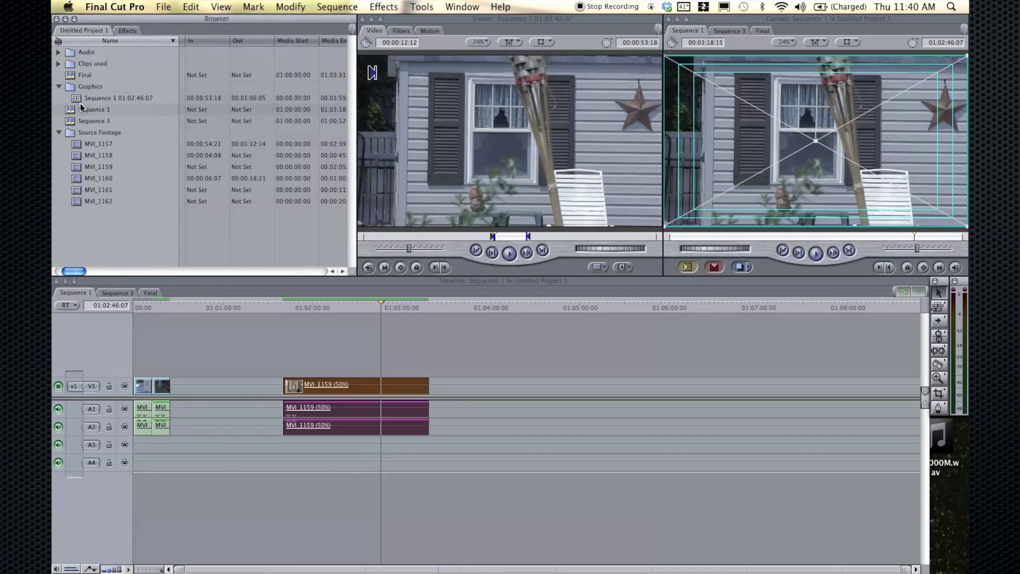
# Step: Place the stored freeze frame from Graphics onto V1 near 01:05:00 in Sequence 1
pyautogui.click(79, 97)
pyautogui.moveTo(78, 98); pyautogui.dragTo(597, 386)
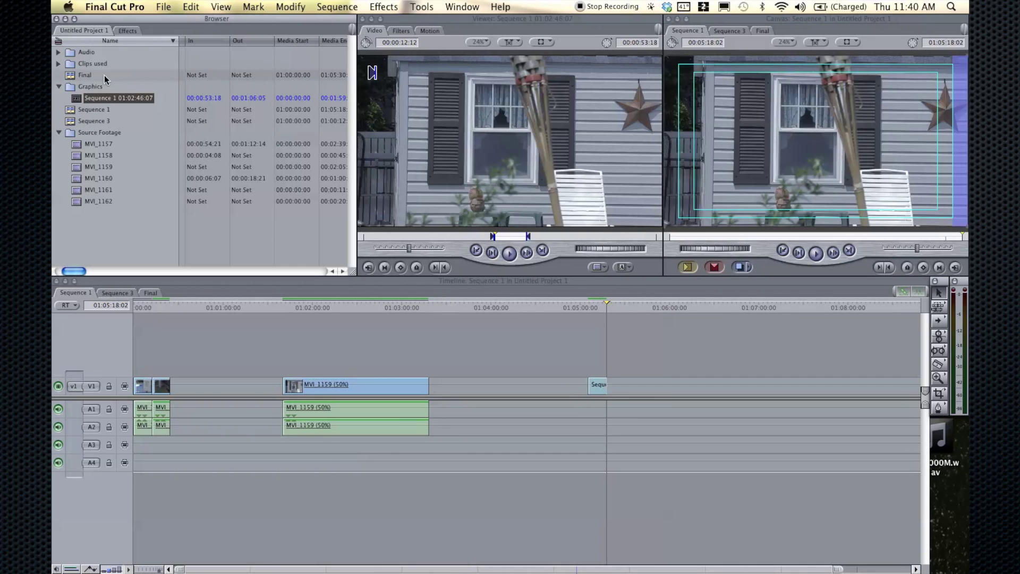
pyautogui.click(58, 86)
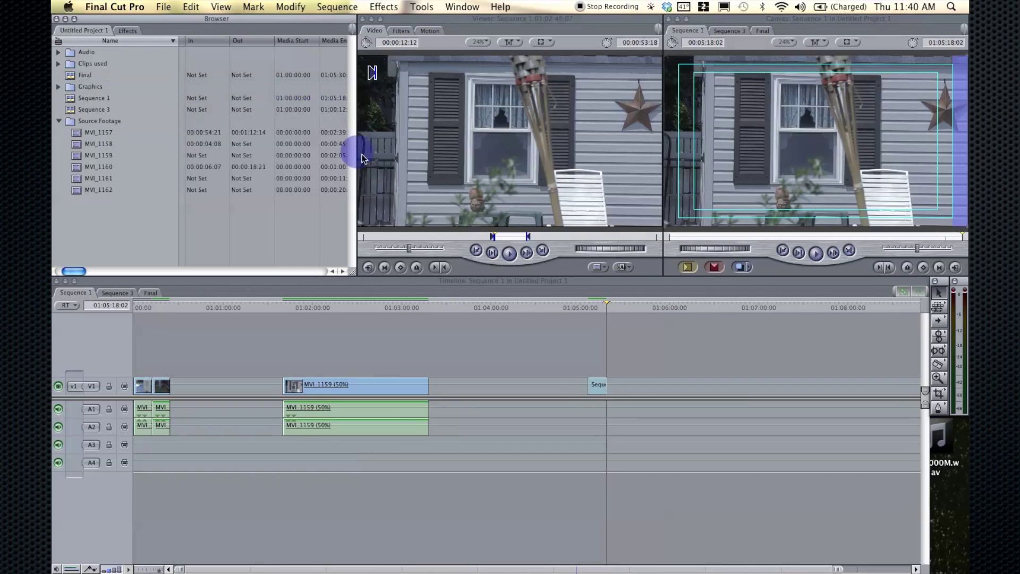
pyautogui.click(603, 304)
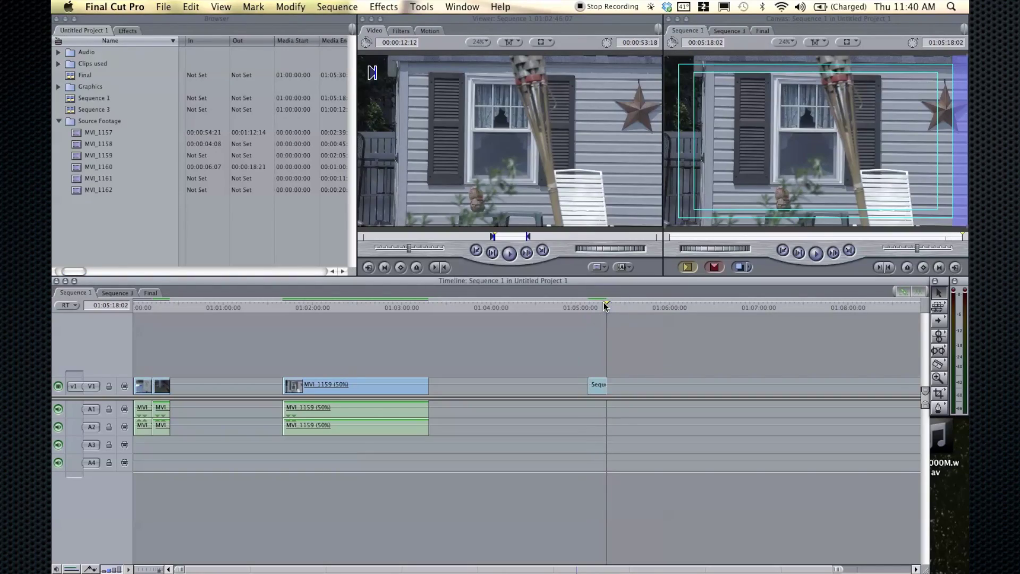